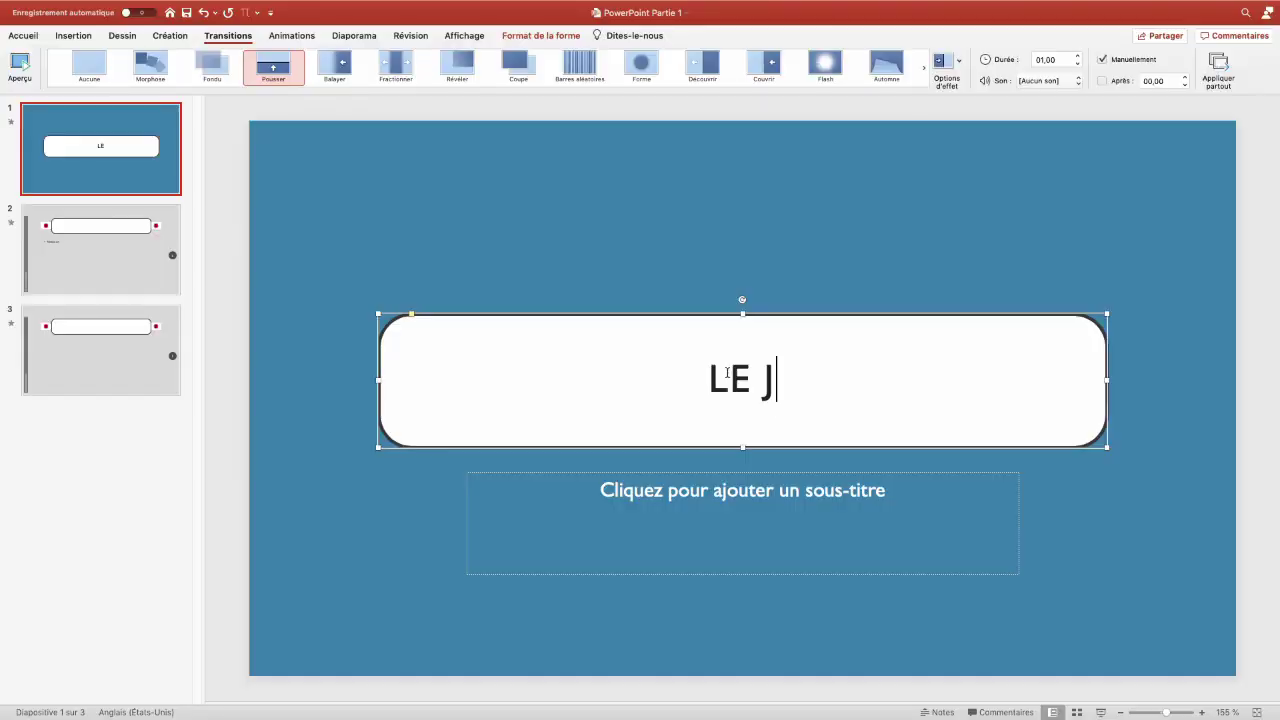
Finish the LE JAPON title on slide 1 and enter the subtitle 'Attention au départ'.
{"action": "type", "text": "APO"}
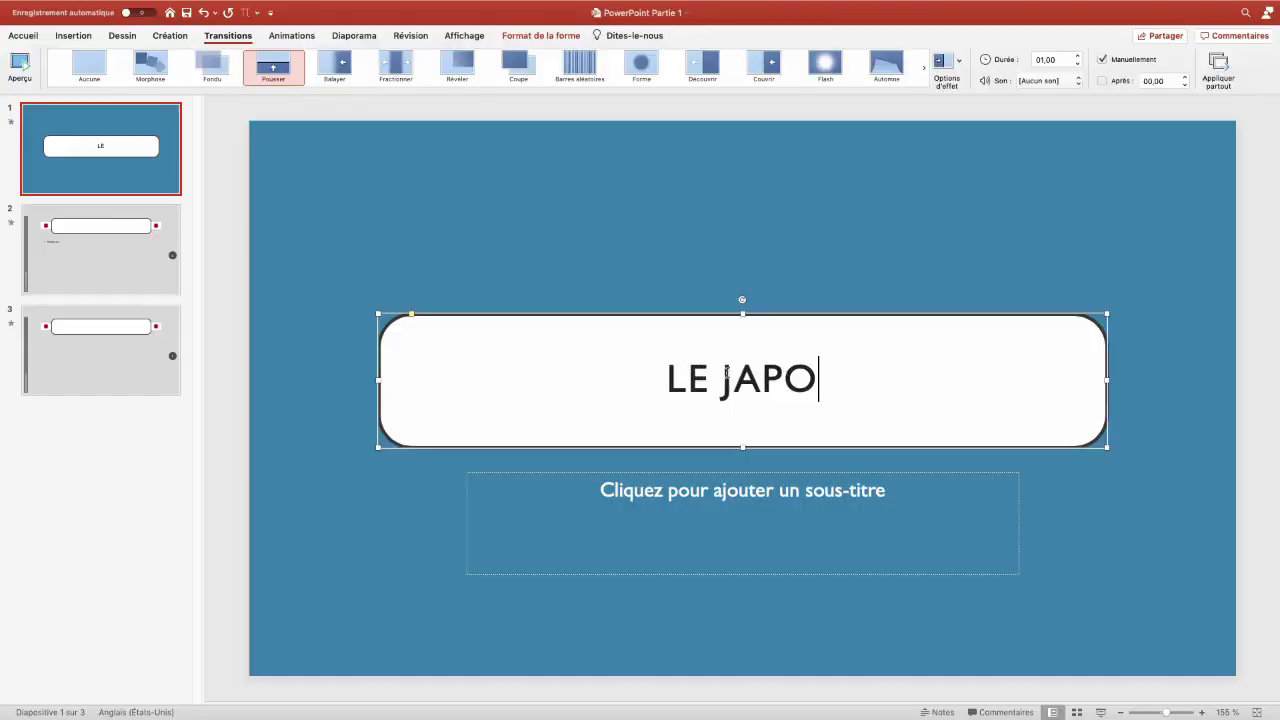
{"action": "type", "text": "N"}
{"action": "left_click", "coordinate": [668, 487]}
{"action": "type", "text": "Attention au d"}
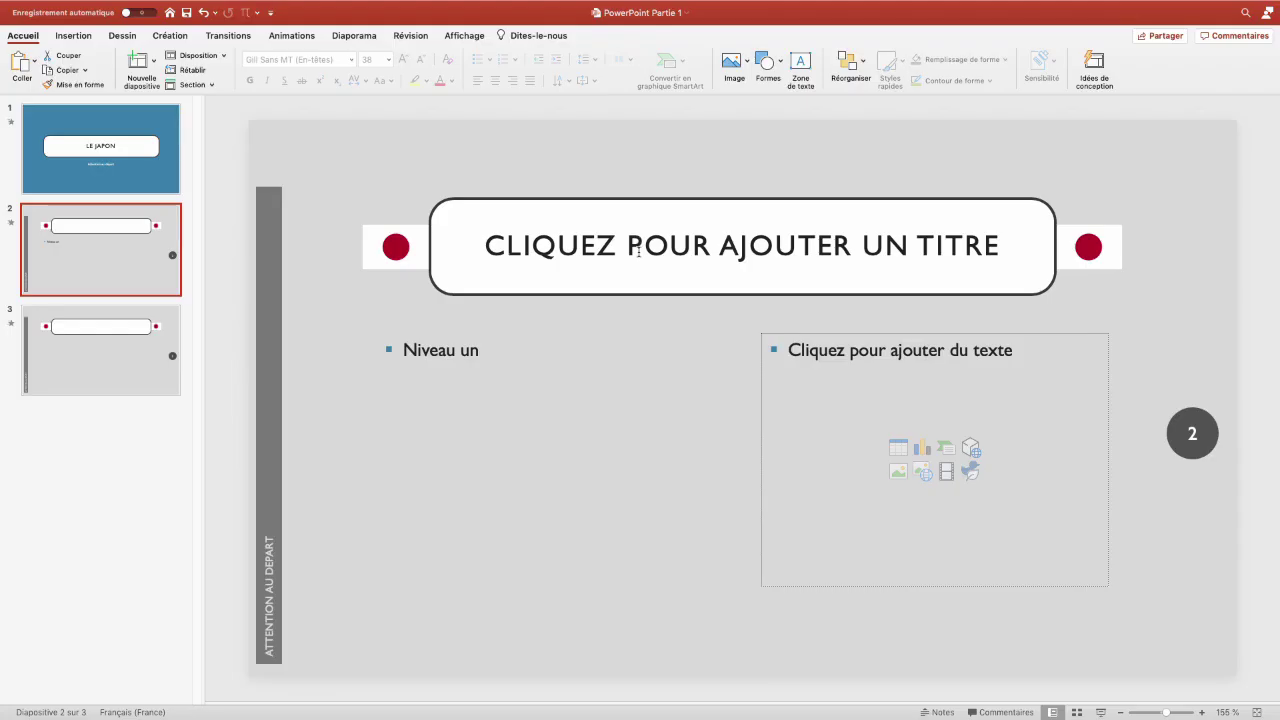
Title slide 2 PRÉPARATION and bring up the SmartArt categories in its content area.
{"action": "left_click", "coordinate": [638, 252]}
{"action": "type", "text": "PRÉPARATION"}
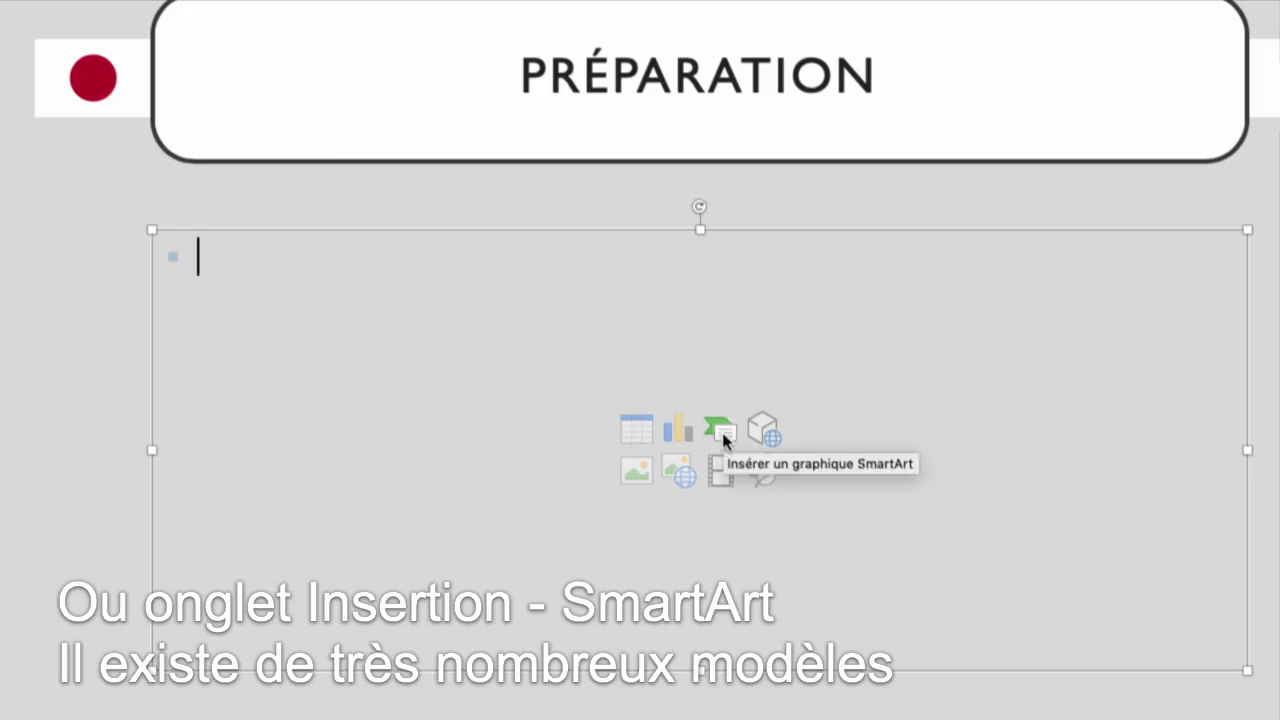
{"action": "left_click", "coordinate": [722, 435]}
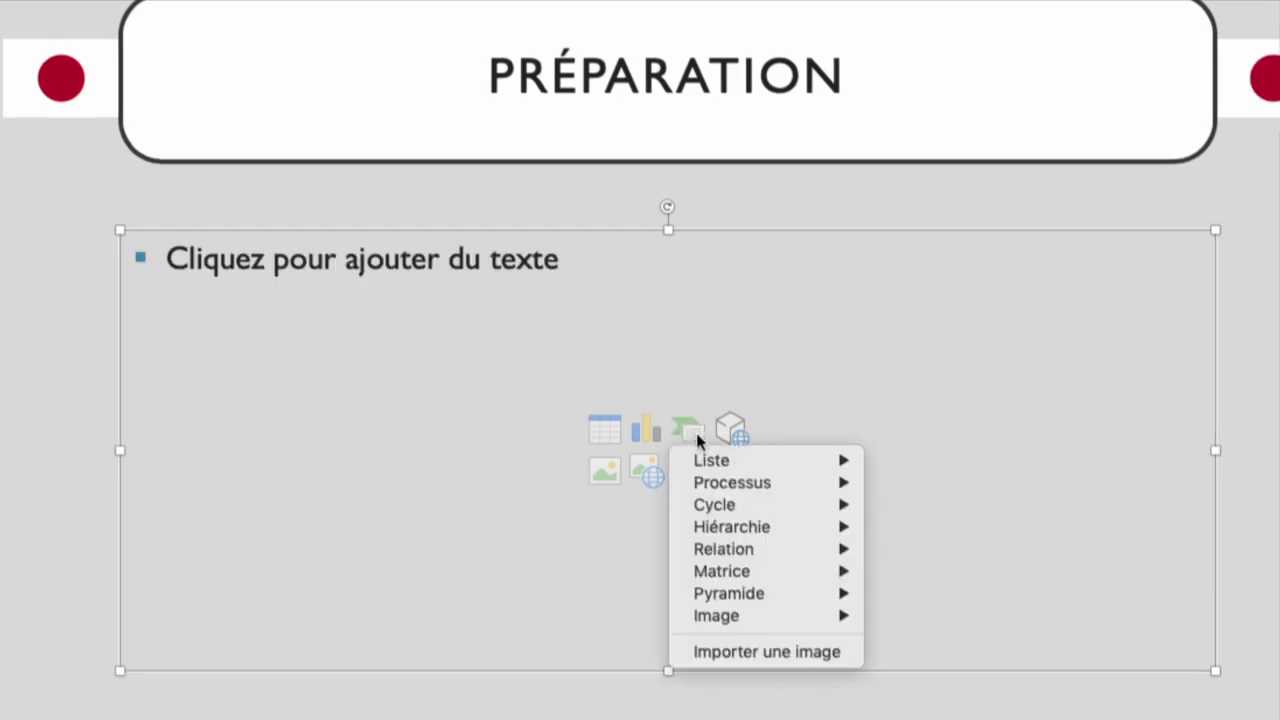
Insert a Liste à puces verticale SmartArt, put the cursor in its first item, and hide the text pane.
{"action": "mouse_move", "coordinate": [740, 459]}
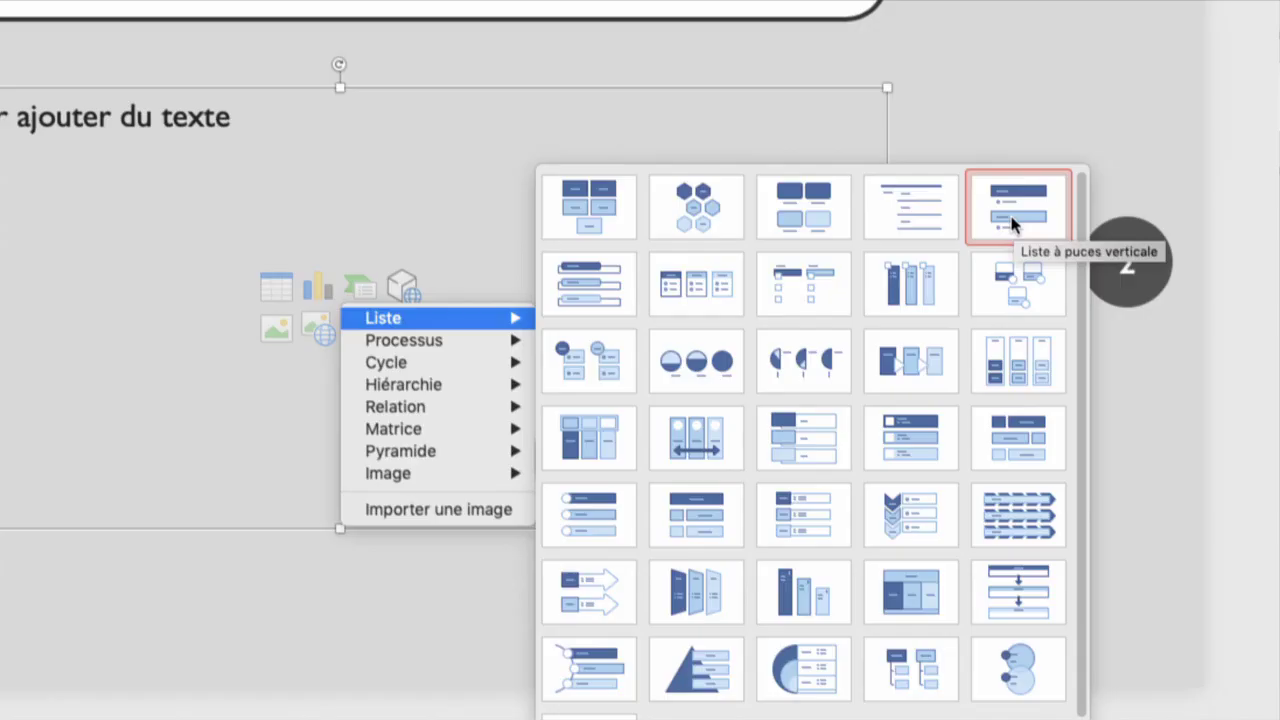
{"action": "left_click", "coordinate": [1013, 224]}
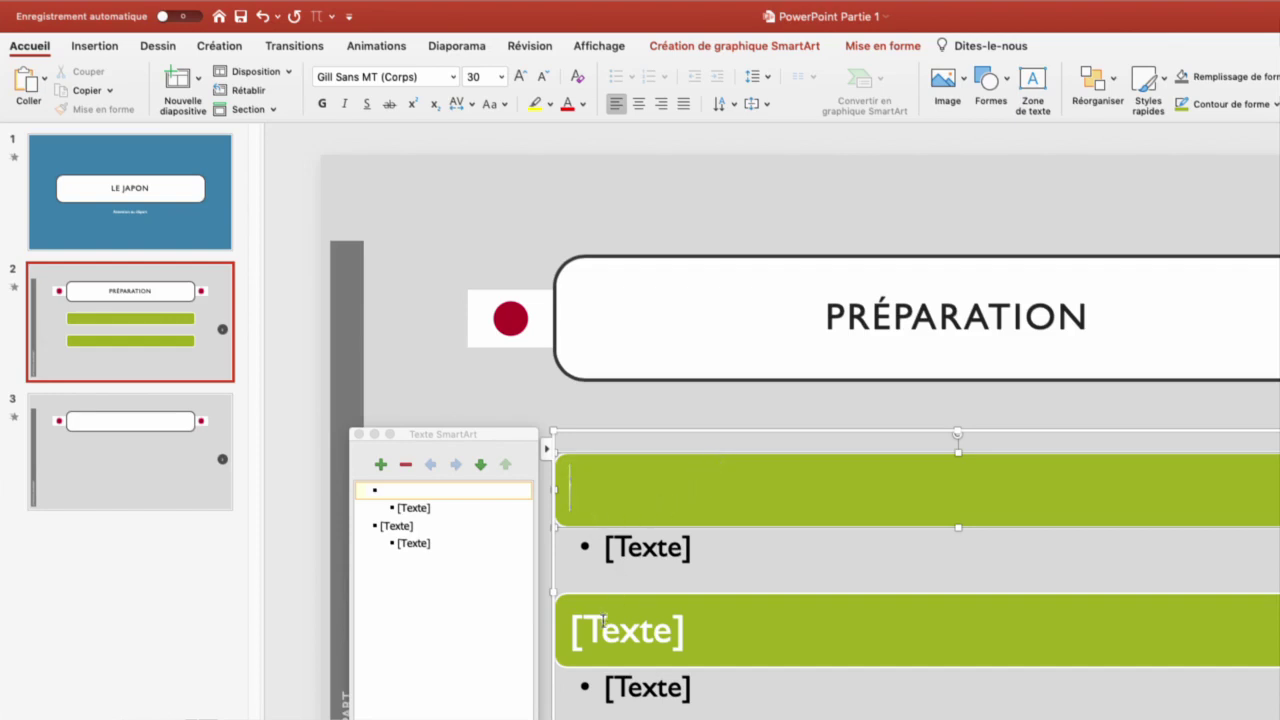
{"action": "left_click", "coordinate": [600, 628]}
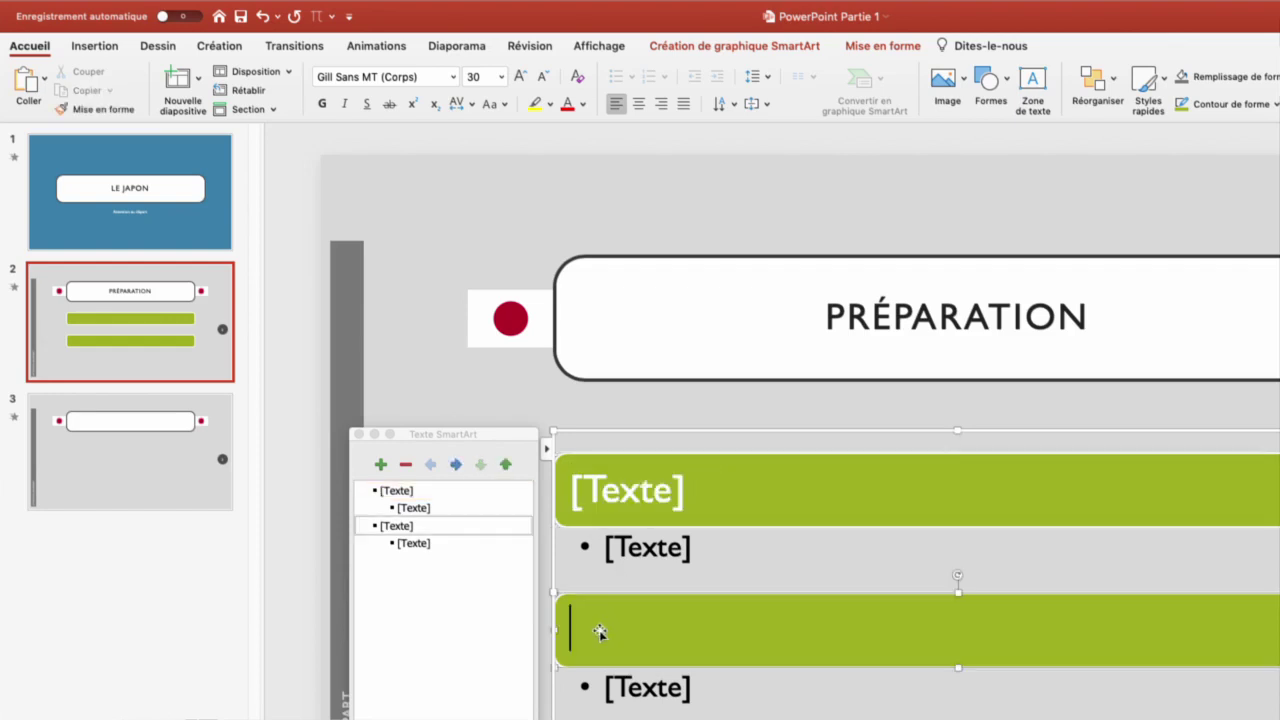
{"action": "left_click", "coordinate": [602, 509]}
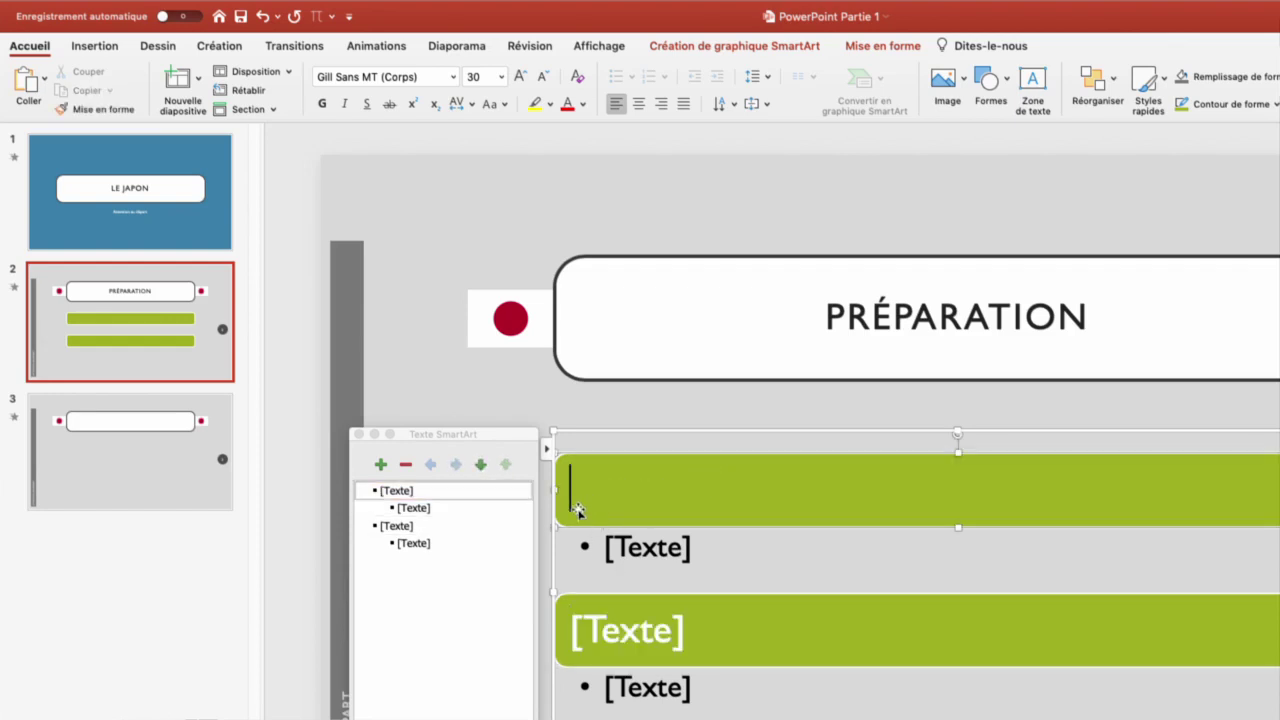
{"action": "left_click", "coordinate": [402, 490]}
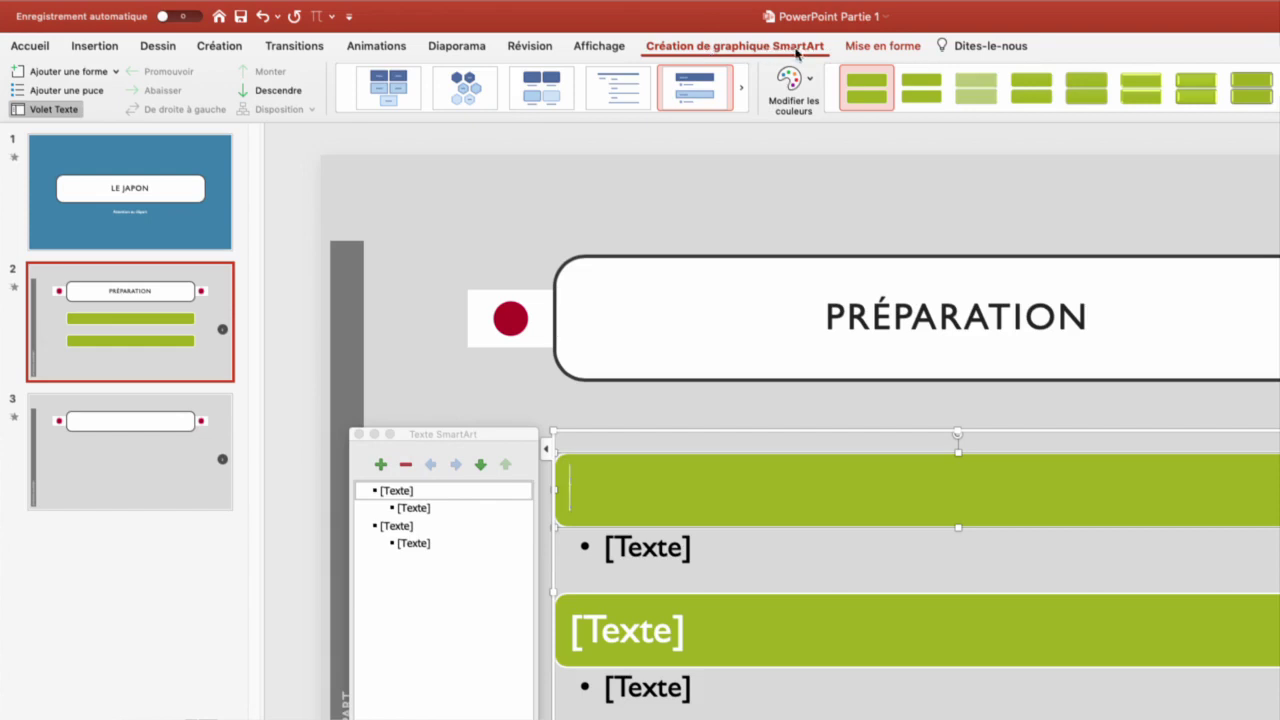
{"action": "left_click", "coordinate": [58, 110]}
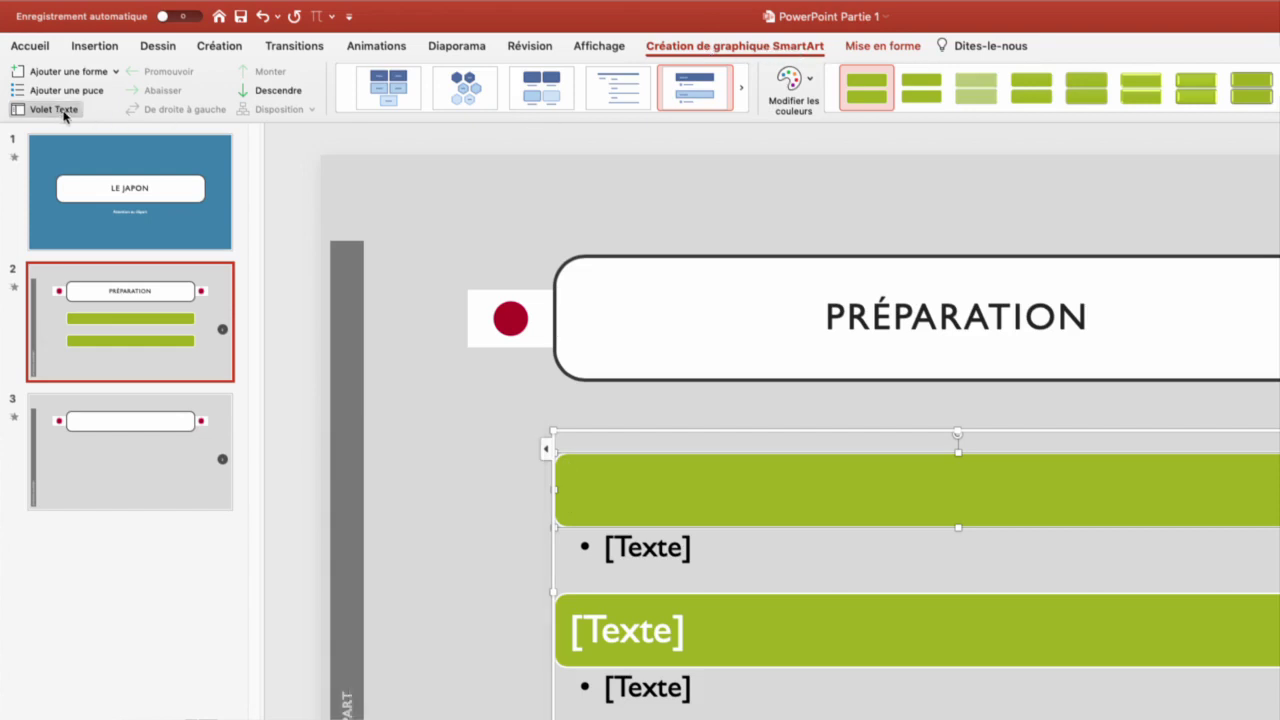
{"action": "type", "text": "Infos"}
Enter Billets, Valise and Visites as top-level SmartArt items after Infos.
{"action": "left_click", "coordinate": [446, 515]}
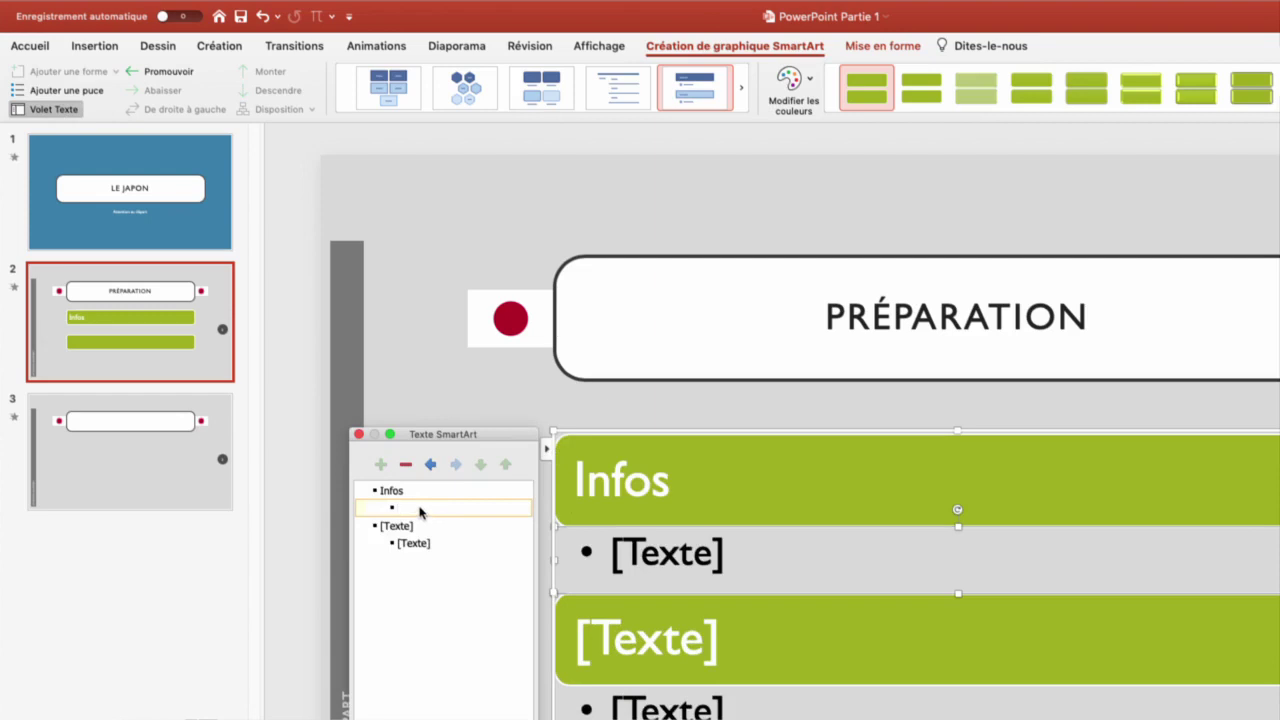
{"action": "type", "text": "Billets"}
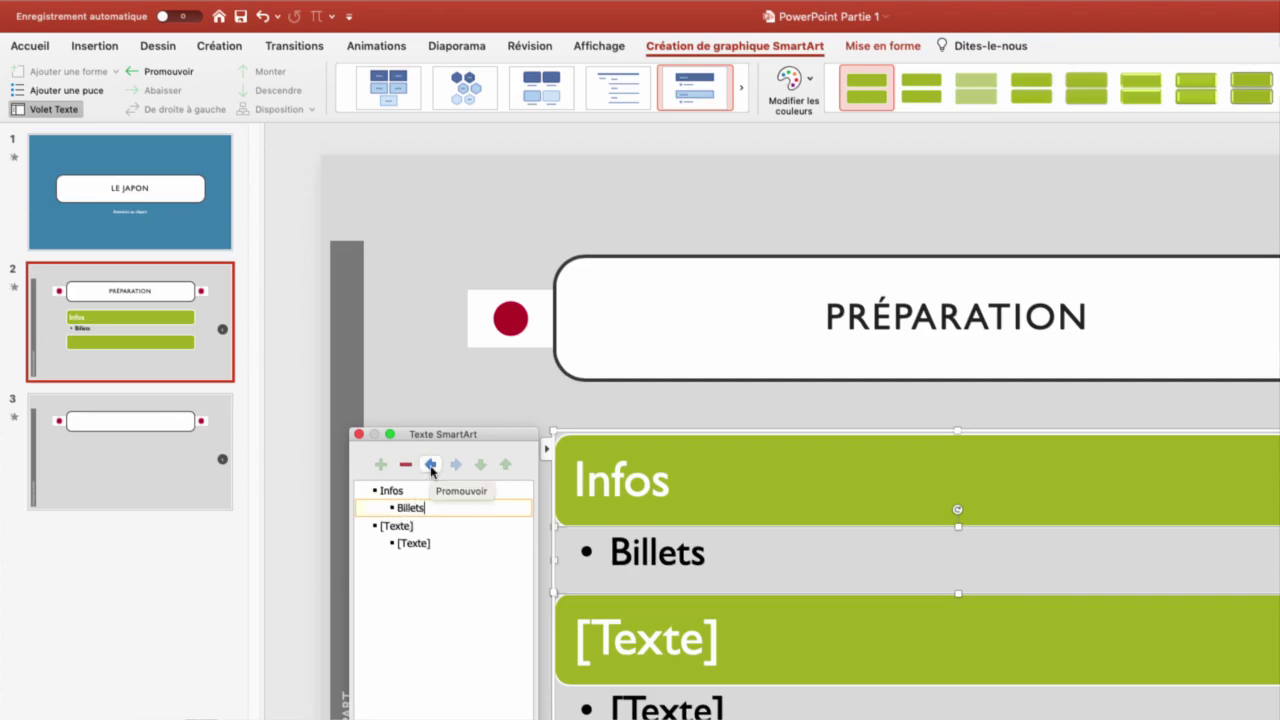
{"action": "left_click", "coordinate": [431, 466]}
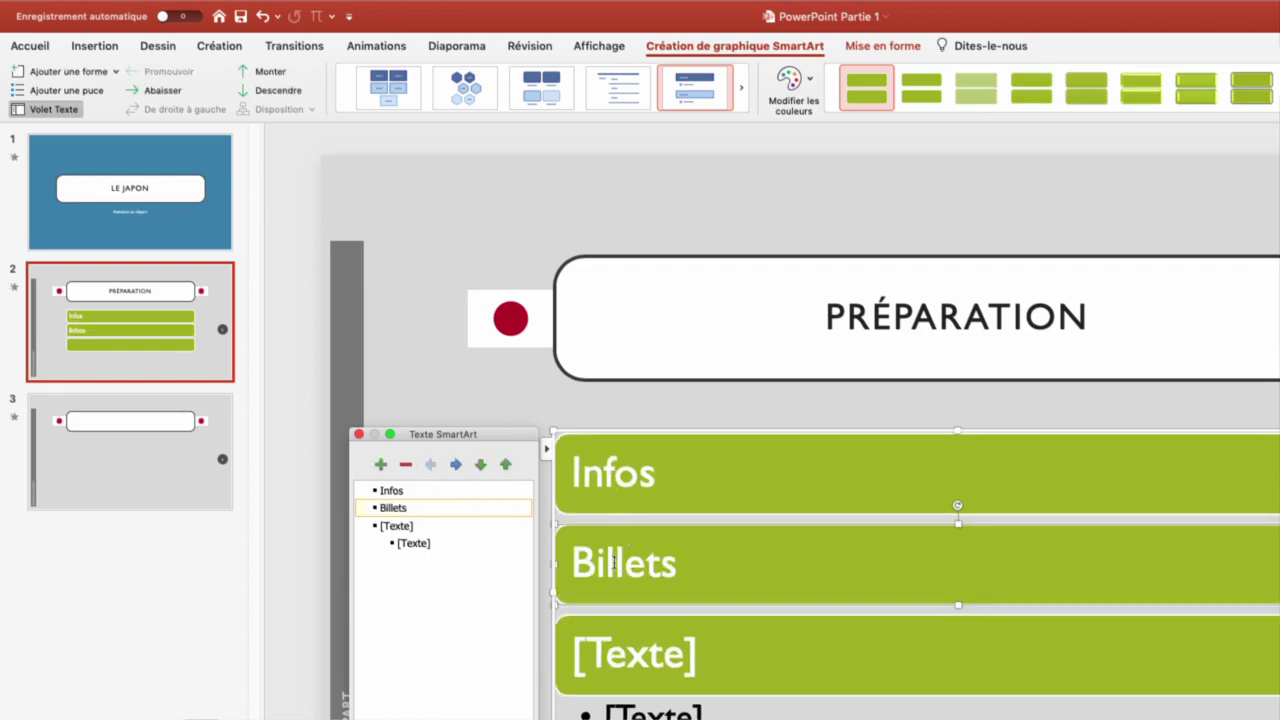
{"action": "key", "text": "Down"}
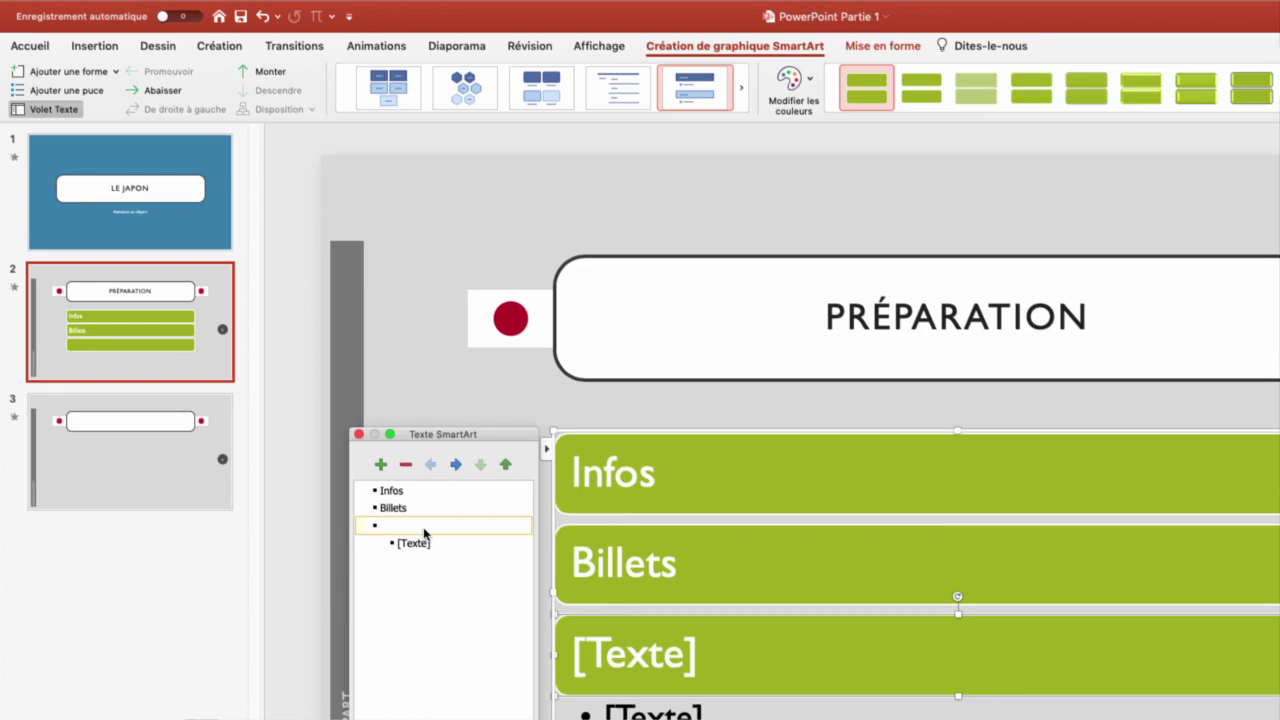
{"action": "type", "text": "Valise"}
{"action": "key", "text": "Down"}
{"action": "type", "text": "Visites"}
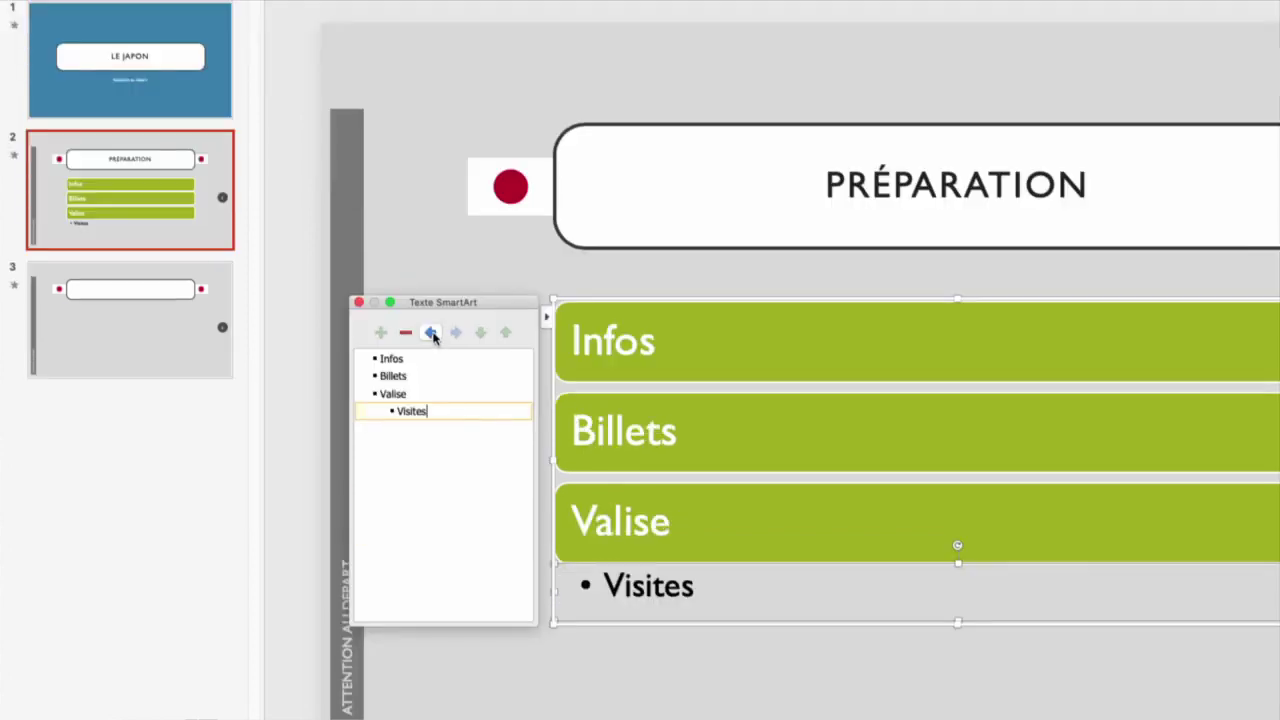
{"action": "left_click", "coordinate": [432, 334]}
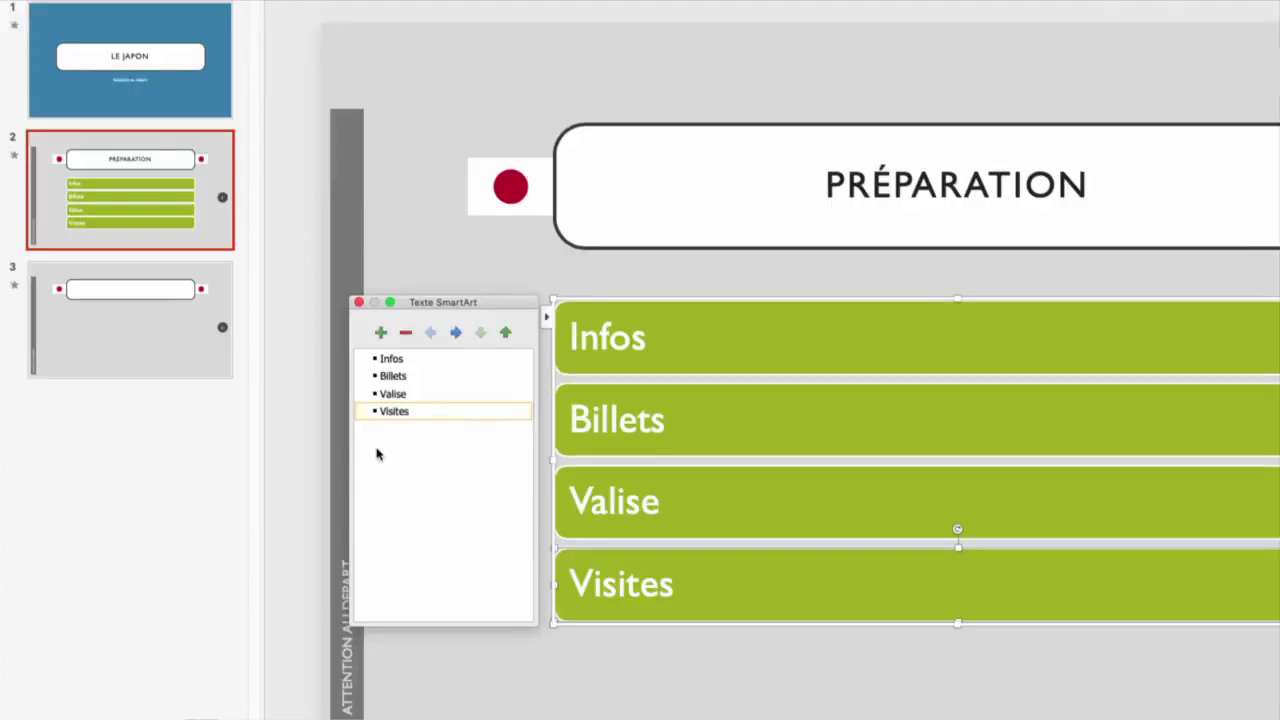
Add Orly and Roissy as sub-bullets under Billets.
{"action": "left_click", "coordinate": [406, 377]}
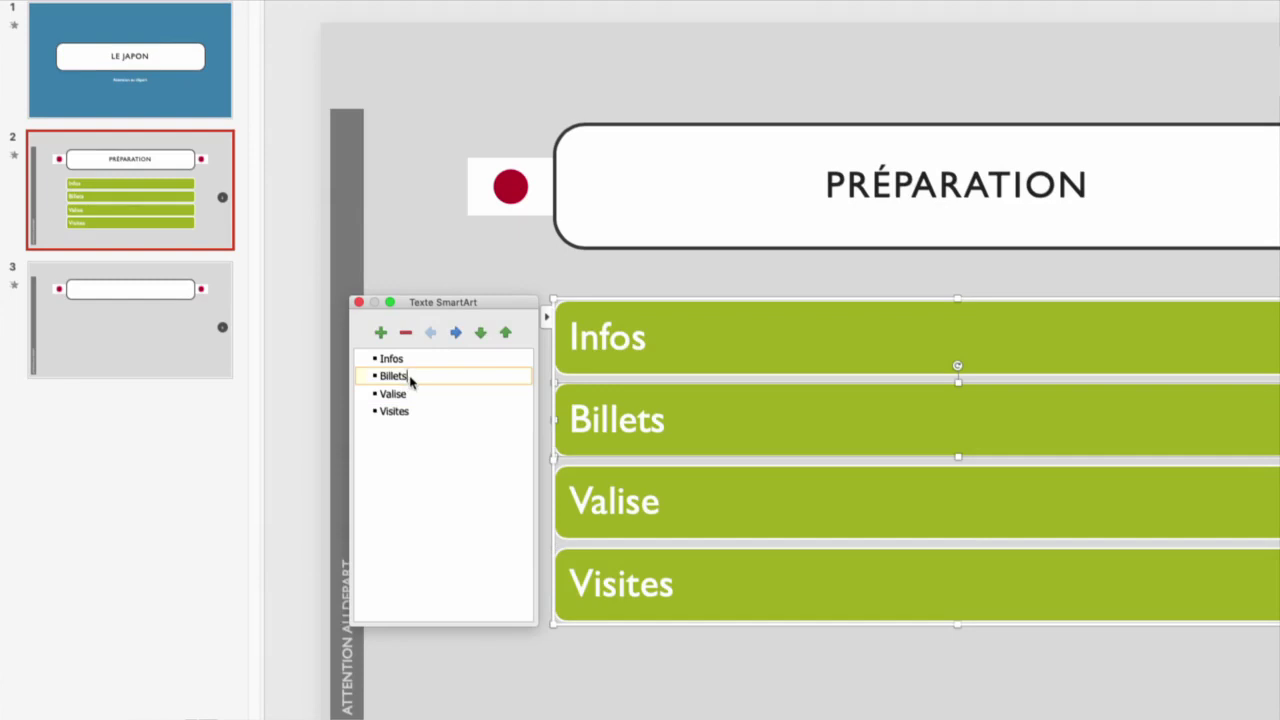
{"action": "key", "text": "Return"}
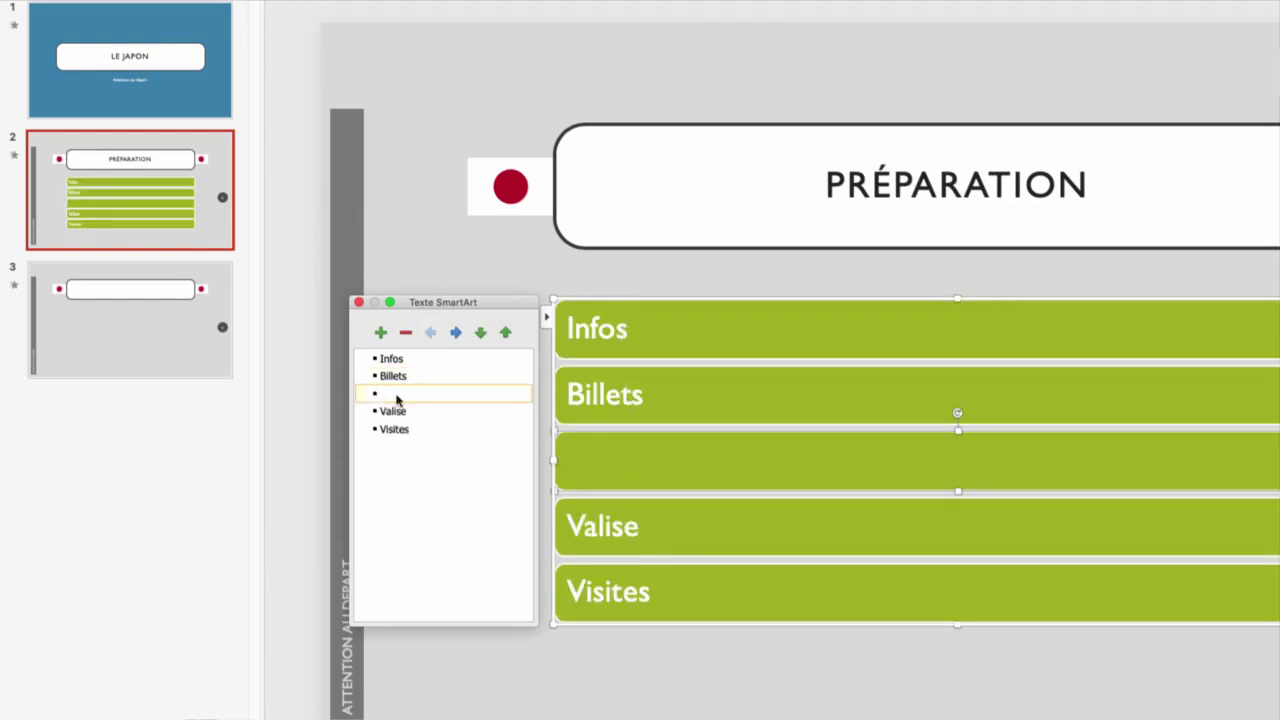
{"action": "left_click", "coordinate": [456, 333]}
{"action": "type", "text": "Orly"}
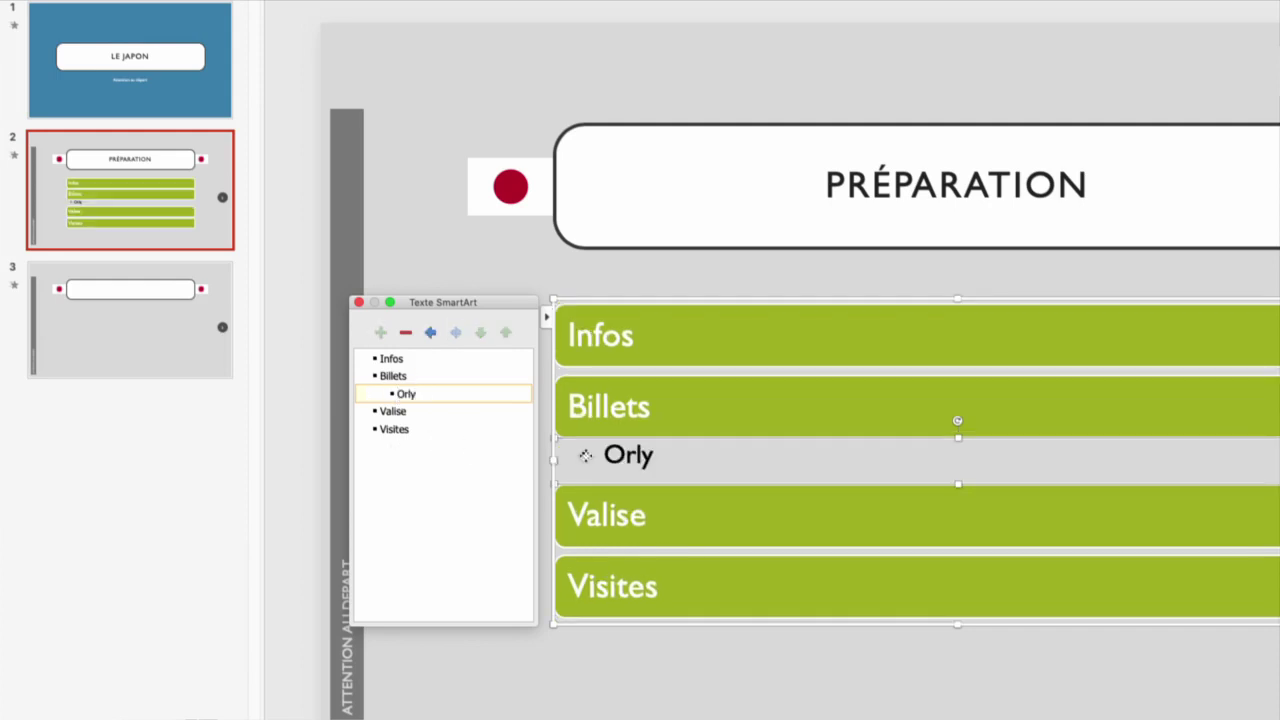
{"action": "key", "text": "Return"}
{"action": "type", "text": "Roissy"}
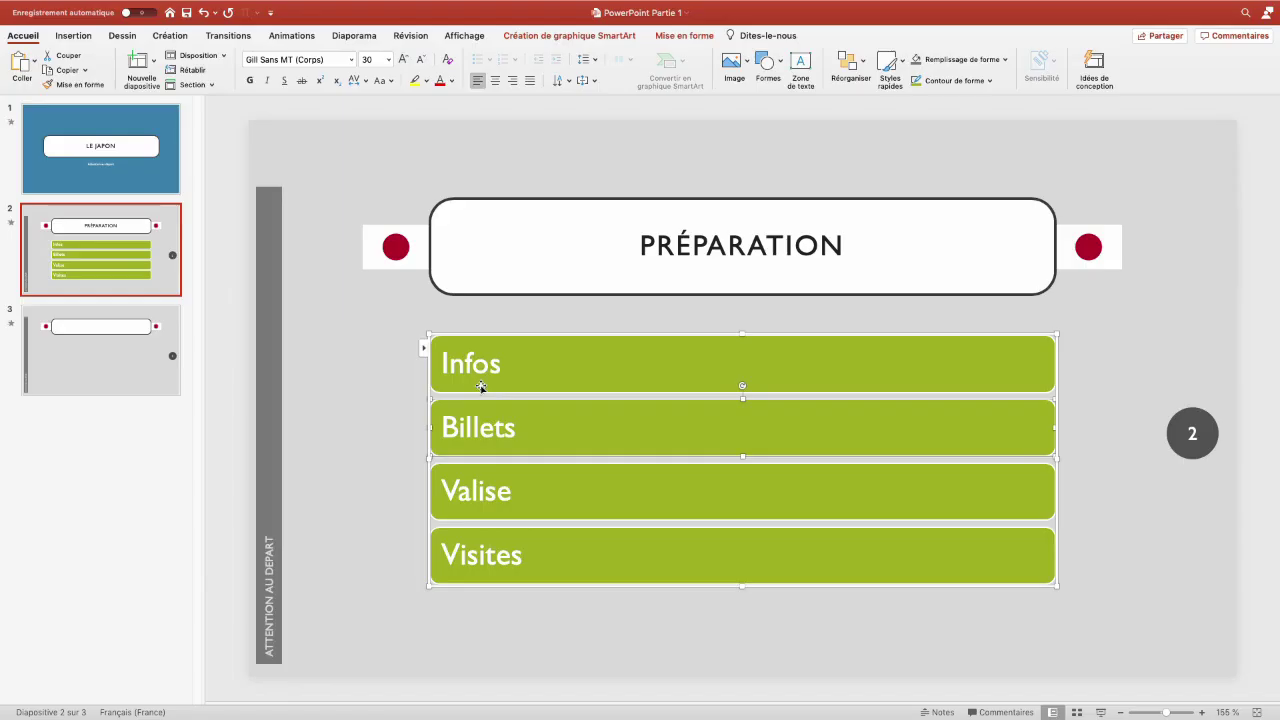
Apply a 3D SmartArt style to the Préparation list.
{"action": "left_click", "coordinate": [524, 372]}
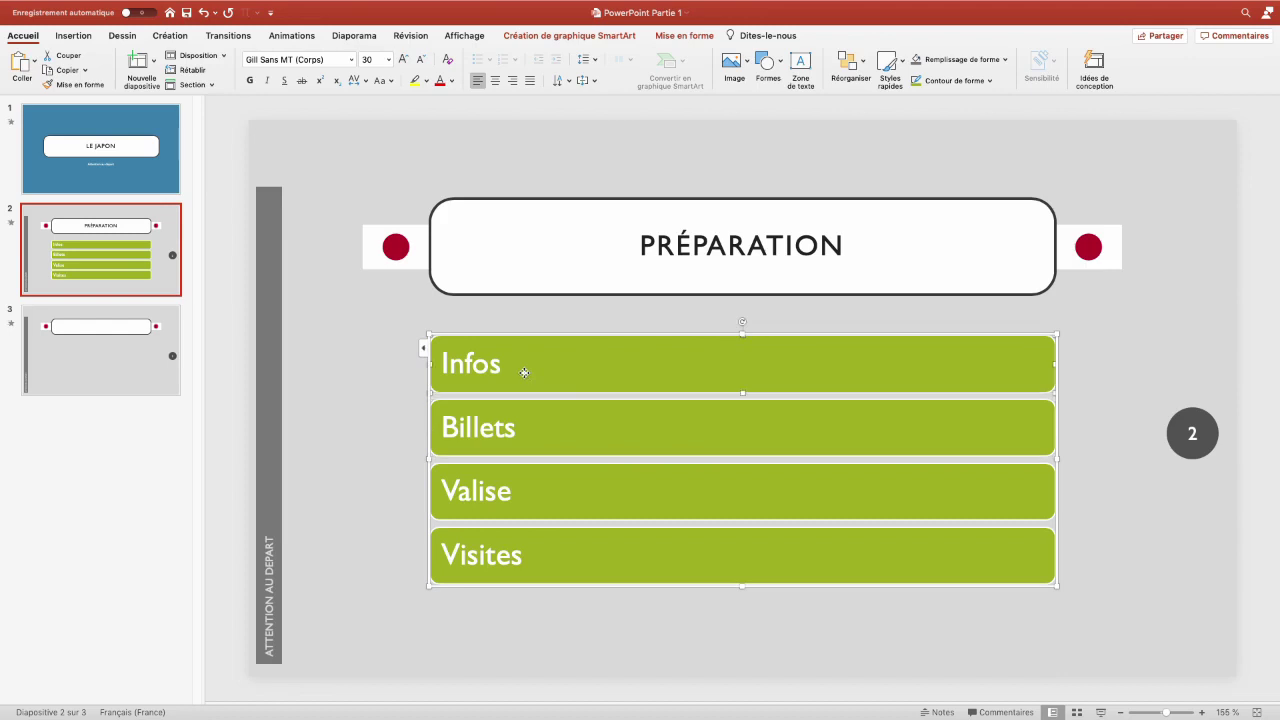
{"action": "left_click", "coordinate": [572, 37]}
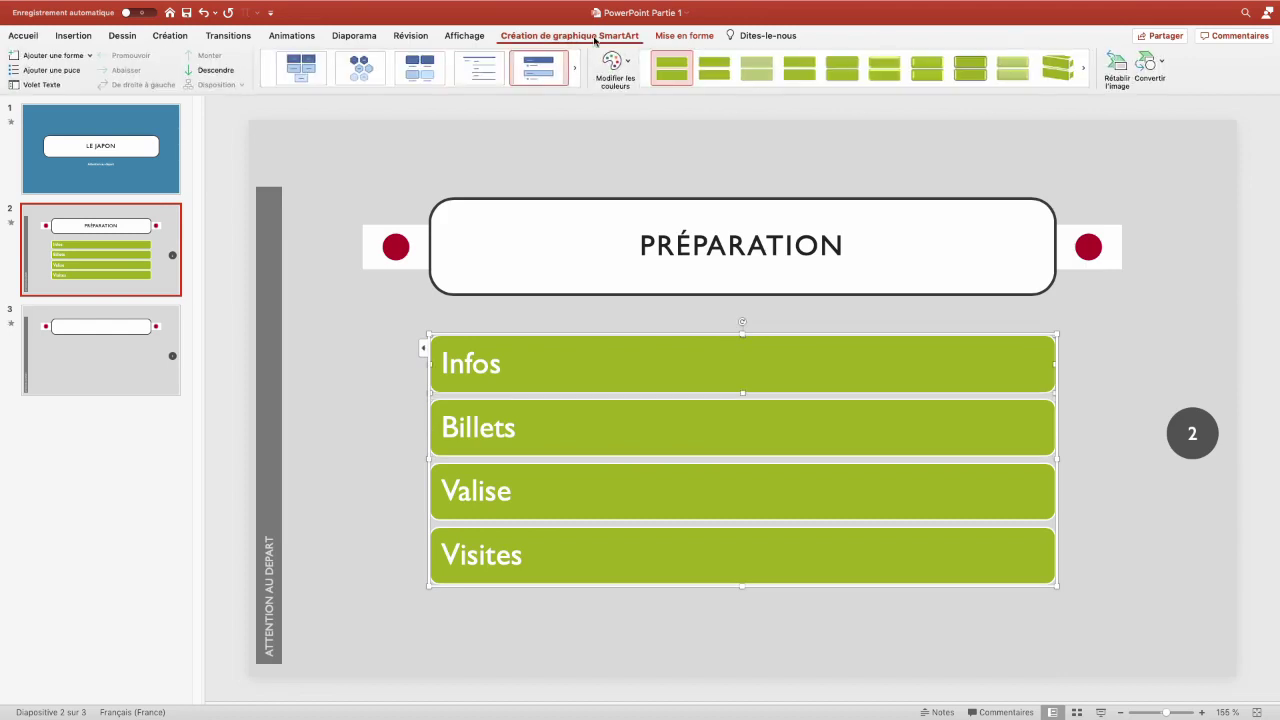
{"action": "left_click", "coordinate": [863, 90]}
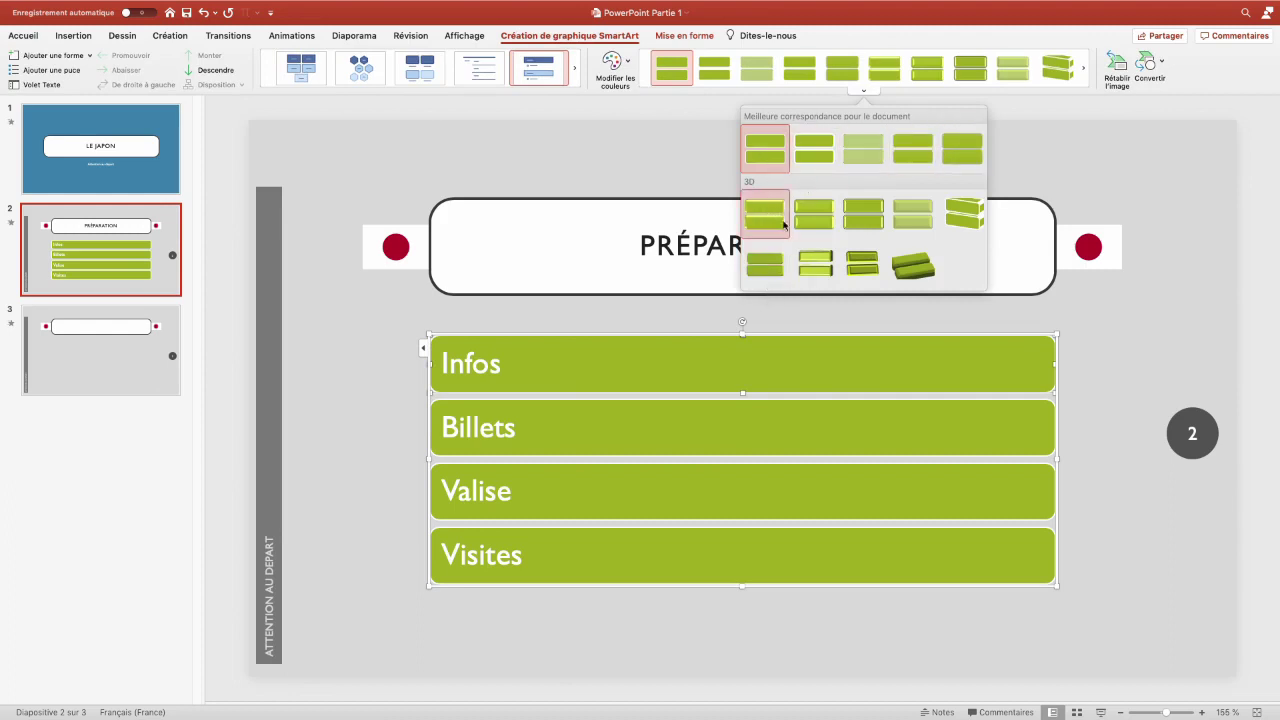
{"action": "left_click", "coordinate": [767, 275]}
Recolour the SmartArt with the blue Accentuation 2 colour scheme.
{"action": "left_click", "coordinate": [628, 68]}
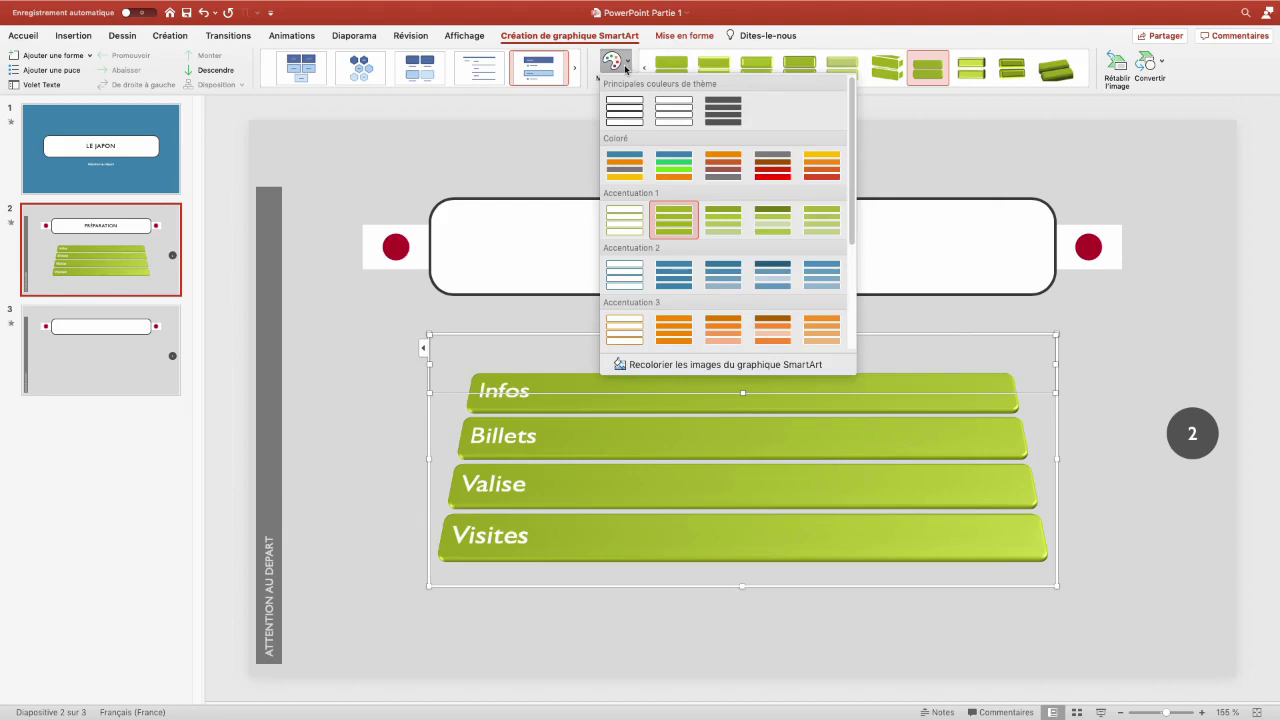
{"action": "scroll", "coordinate": [667, 242], "scroll_direction": "down", "scroll_amount": 1}
{"action": "scroll", "coordinate": [667, 242], "scroll_direction": "down", "scroll_amount": 2}
{"action": "scroll", "coordinate": [667, 250], "scroll_direction": "down", "scroll_amount": 2}
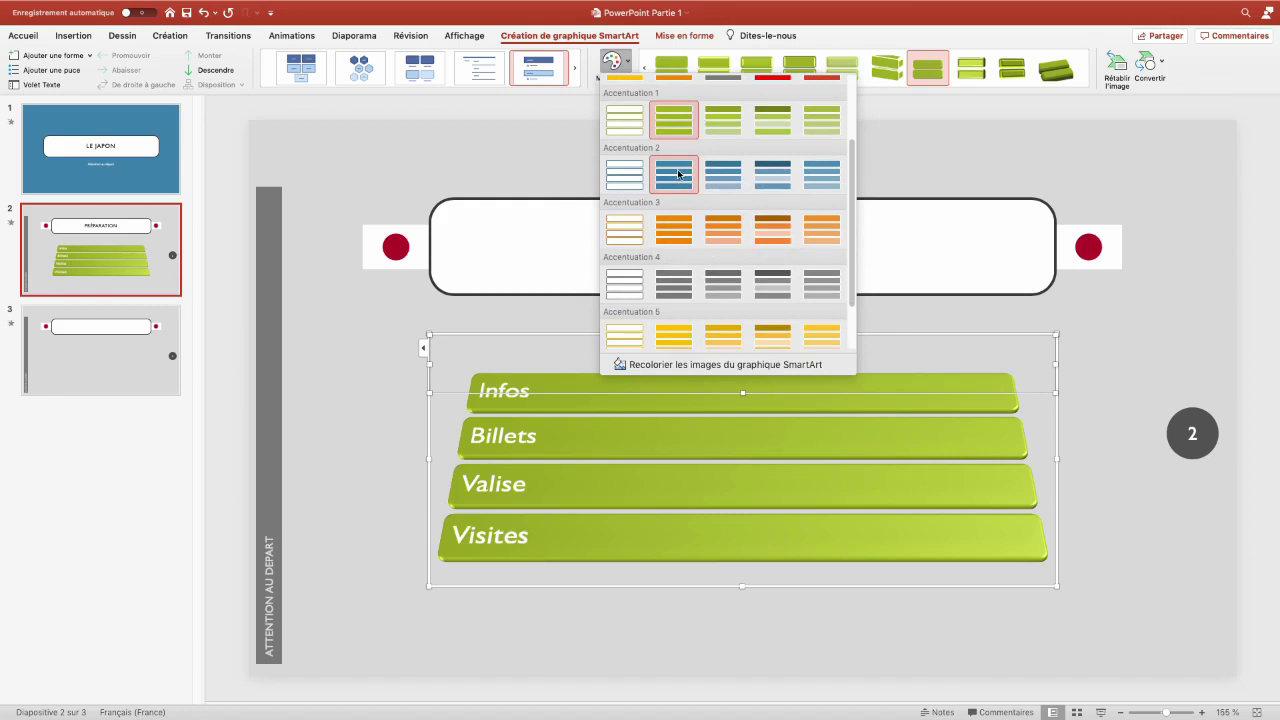
{"action": "left_click", "coordinate": [678, 174]}
{"action": "left_click", "coordinate": [104, 174]}
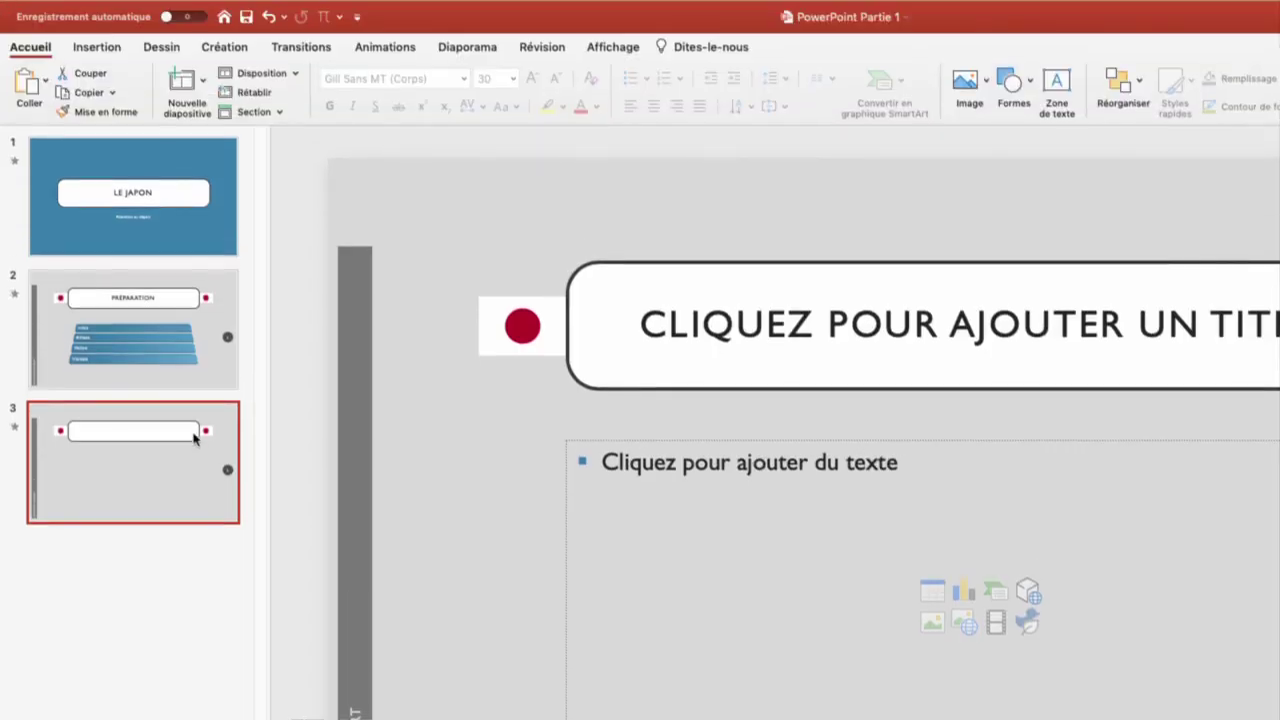
Complete the departure date 'le 1er janvier' and add a 'Langues du pays' bullet.
{"action": "left_click", "coordinate": [268, 73]}
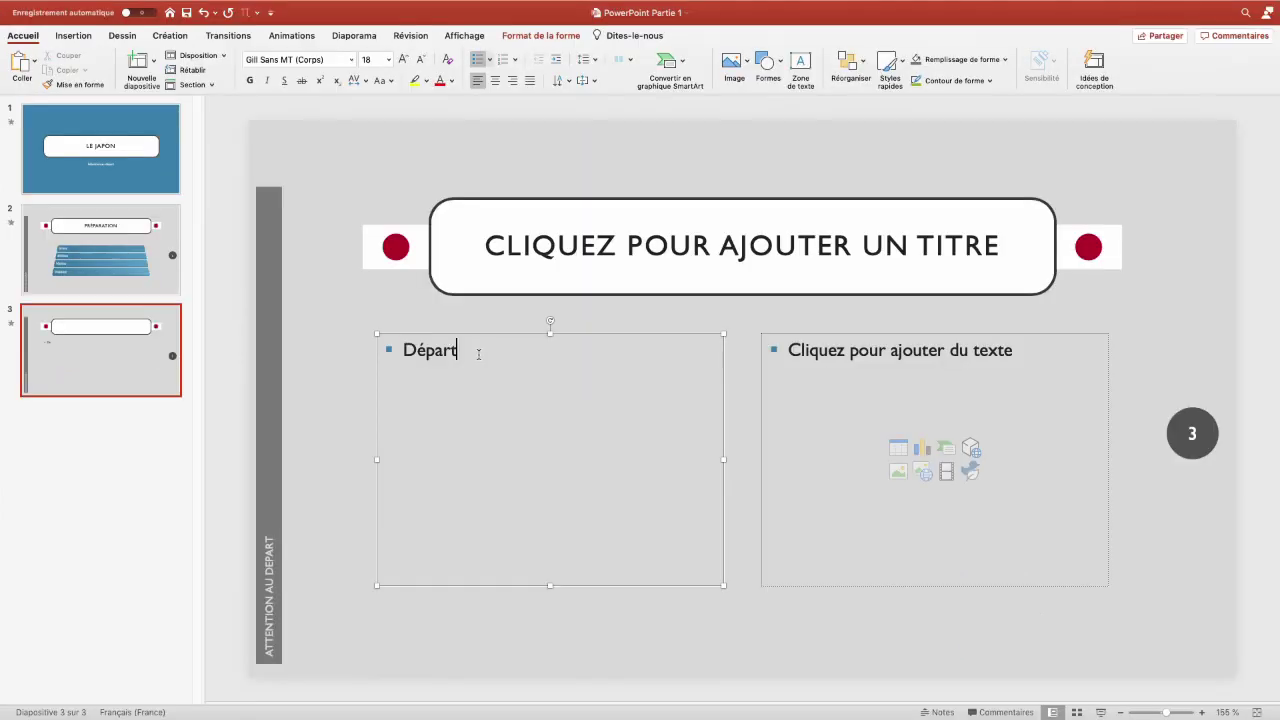
{"action": "type", "text": "le 1er "}
{"action": "type", "text": "janvier"}
{"action": "key", "text": "Return"}
{"action": "type", "text": "Langues du pays"}
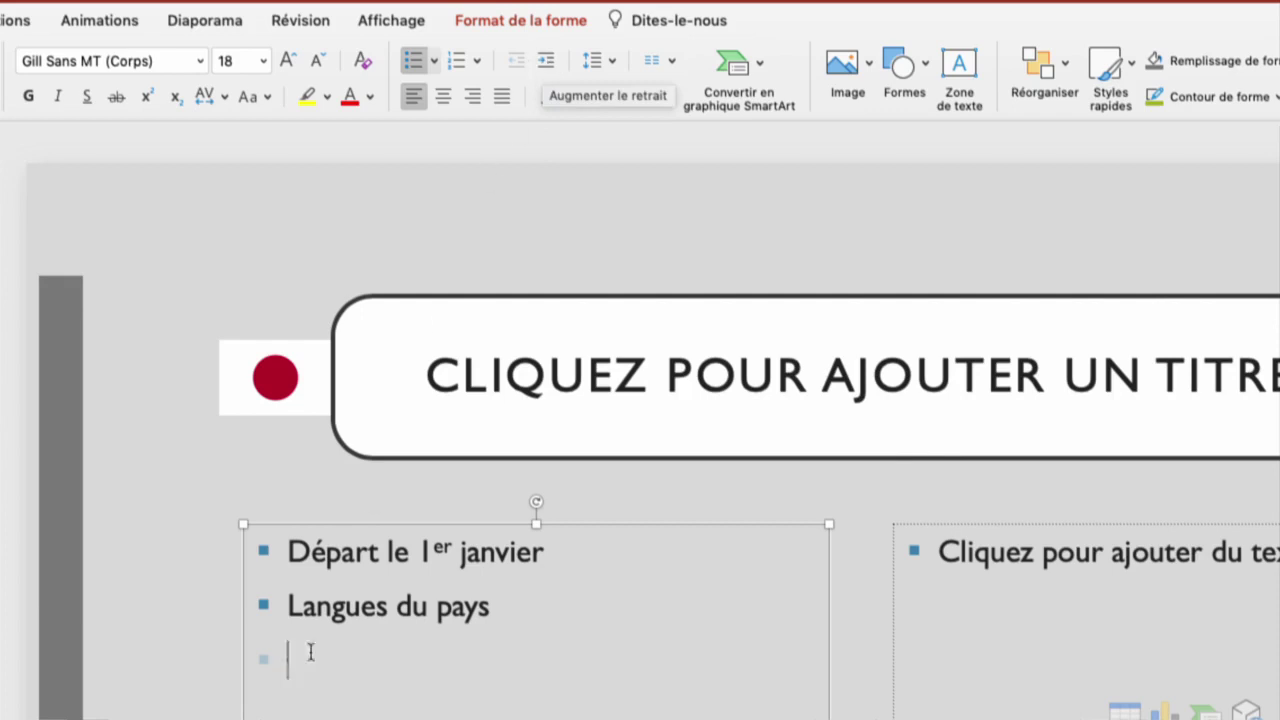
Add indented Anglais and Japonais sub-bullets, then a top-level 'Retour le 15 janvier' bullet.
{"action": "key", "text": "Tab"}
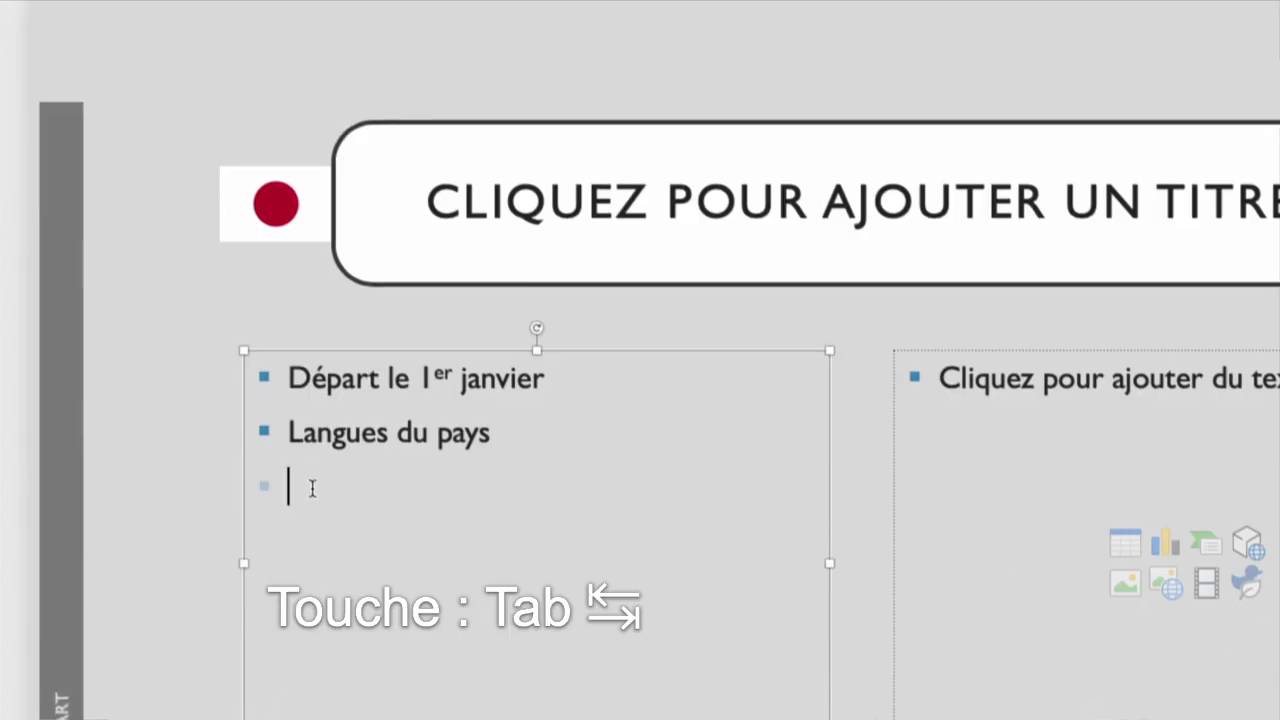
{"action": "key", "text": "Tab"}
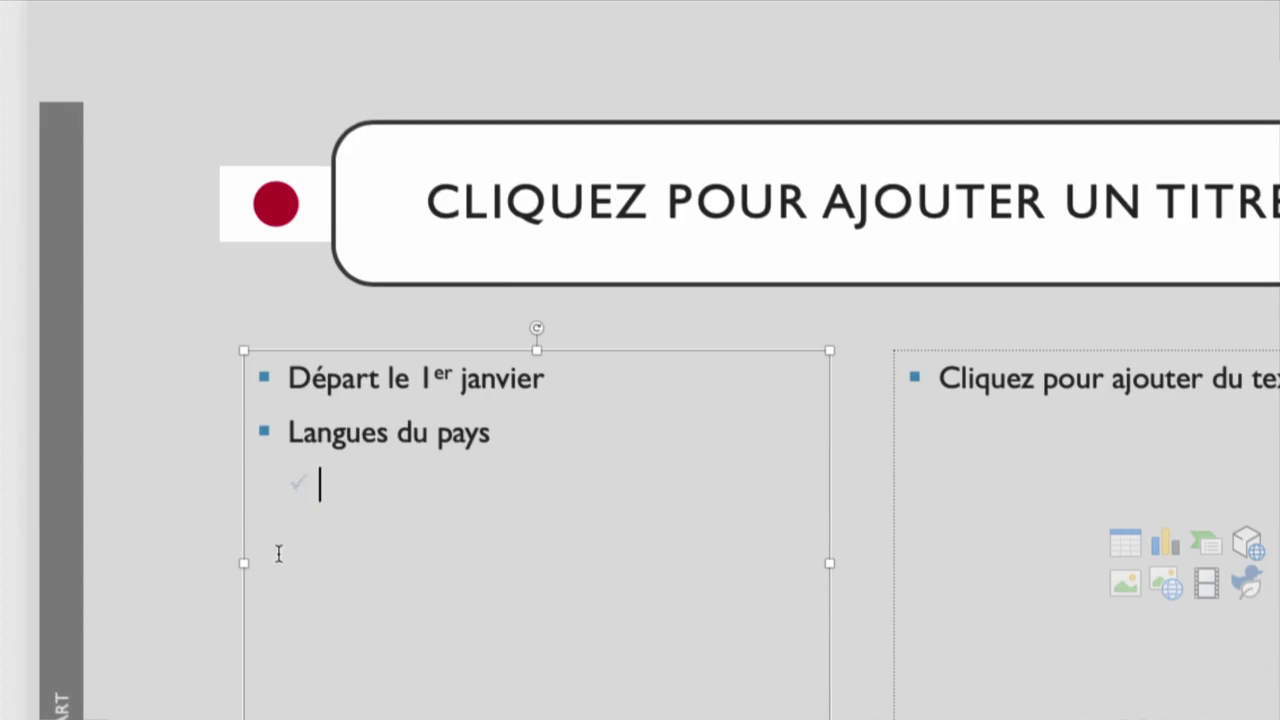
{"action": "type", "text": "Anglais"}
{"action": "key", "text": "Return"}
{"action": "type", "text": "Japonais"}
{"action": "key", "text": "Return"}
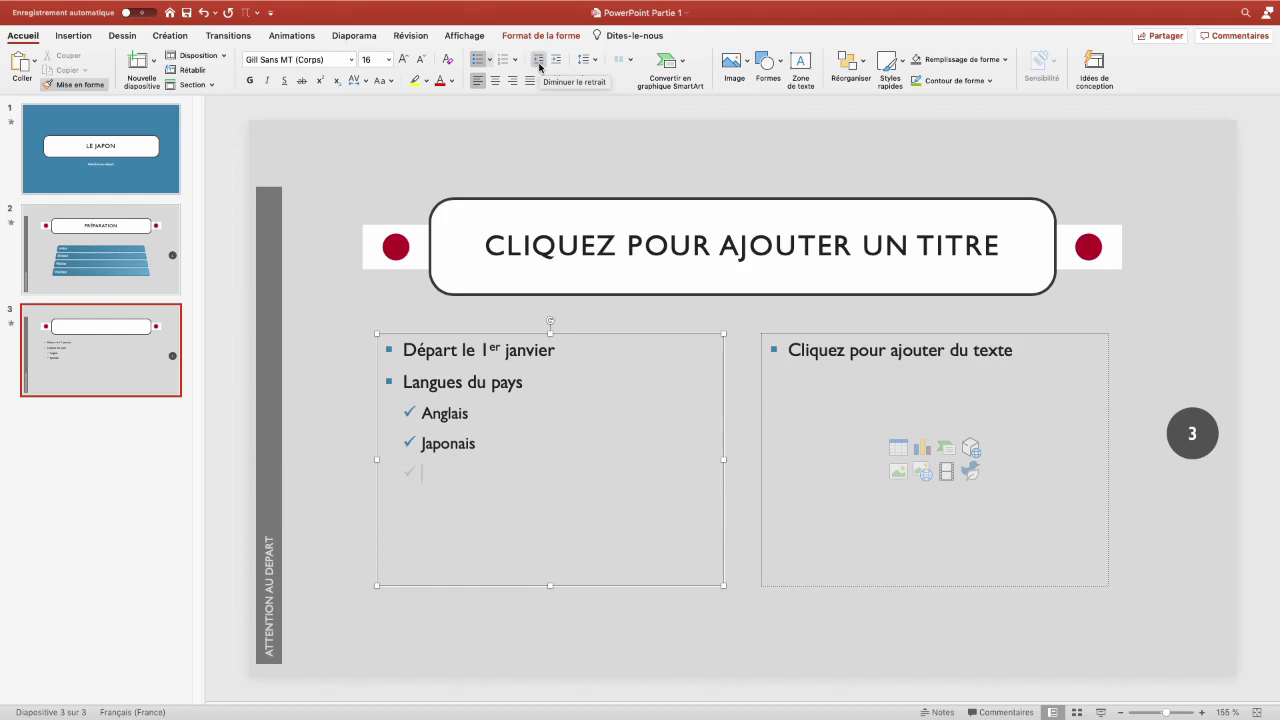
{"action": "key", "text": "shift+Tab"}
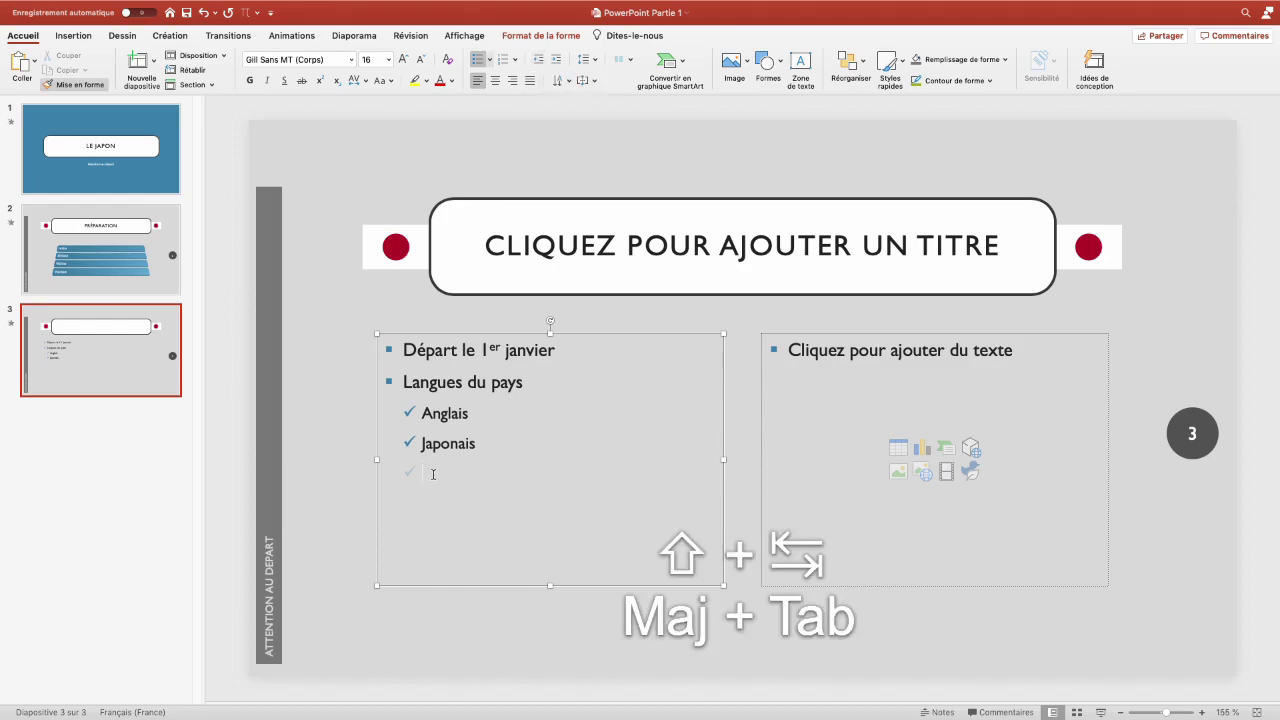
{"action": "type", "text": "Retour le 15 janvier"}
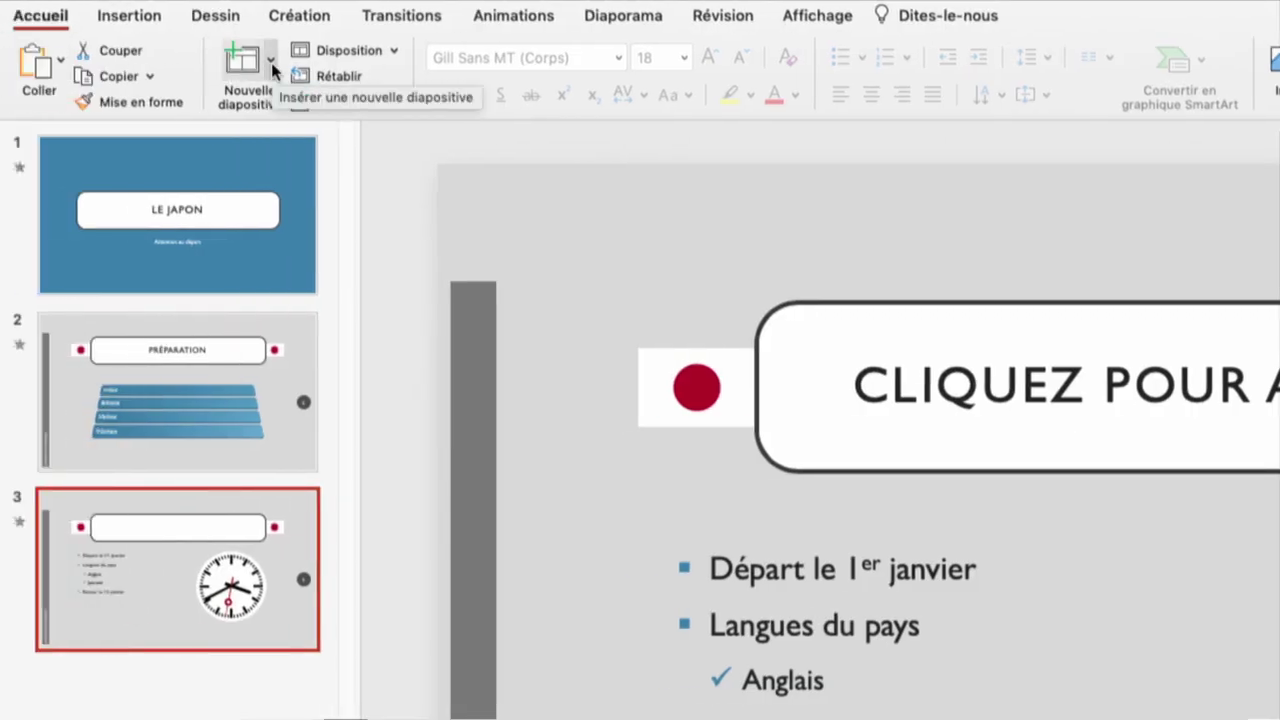
Show the layouts available for a new slide.
{"action": "left_click", "coordinate": [271, 62]}
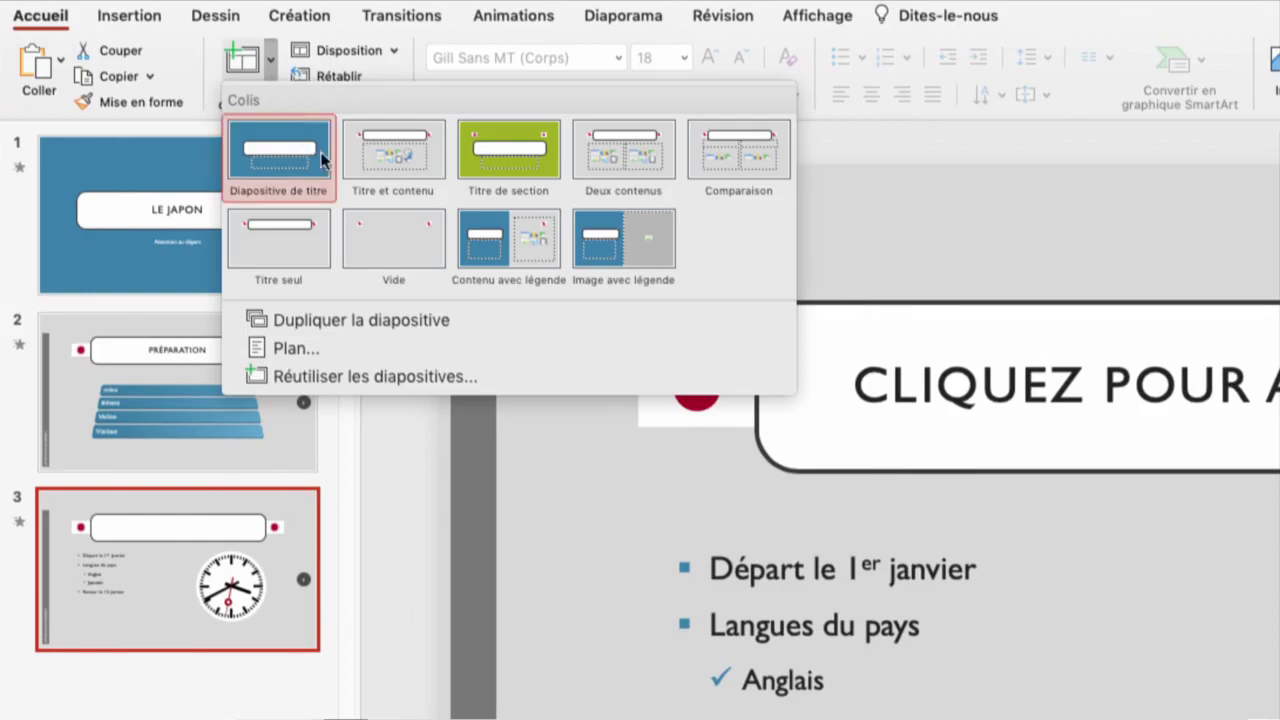
Add a Titre et contenu slide with billet.jpg, enlarged from its centre to 10,41 × 13,5 cm.
{"action": "left_click", "coordinate": [404, 165]}
{"action": "type", "text": "BILLETS"}
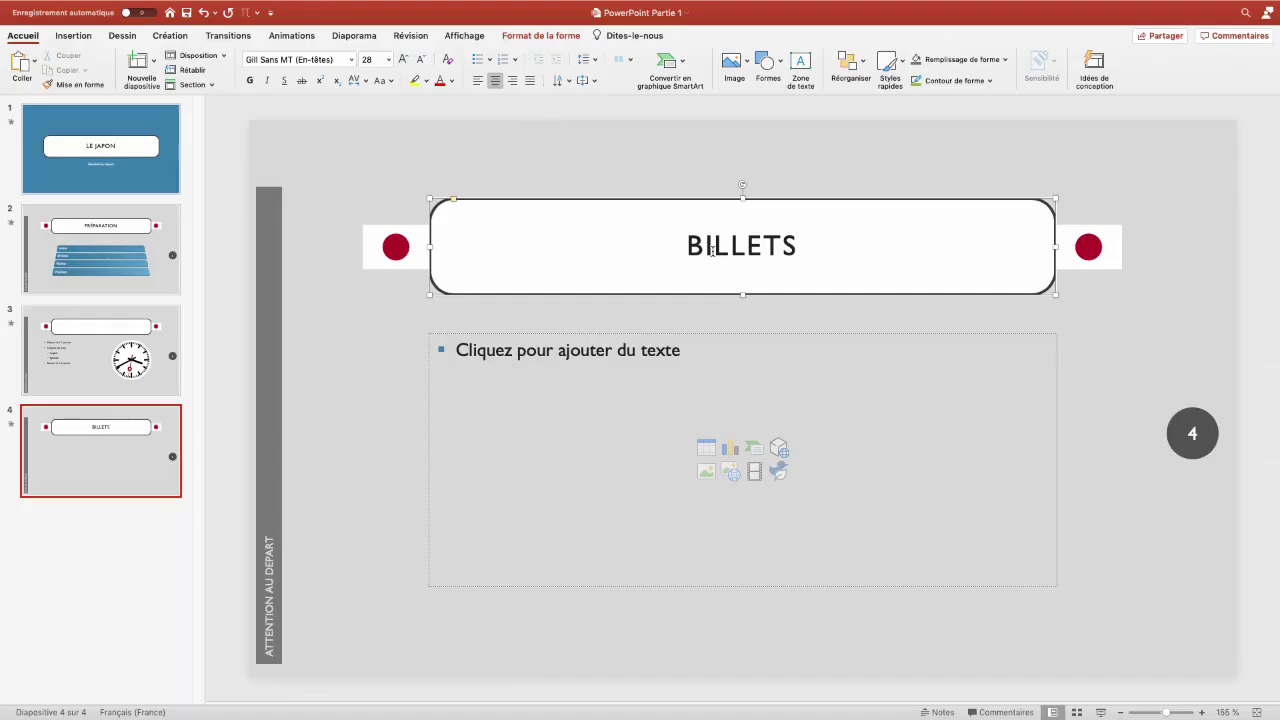
{"action": "left_click", "coordinate": [706, 476]}
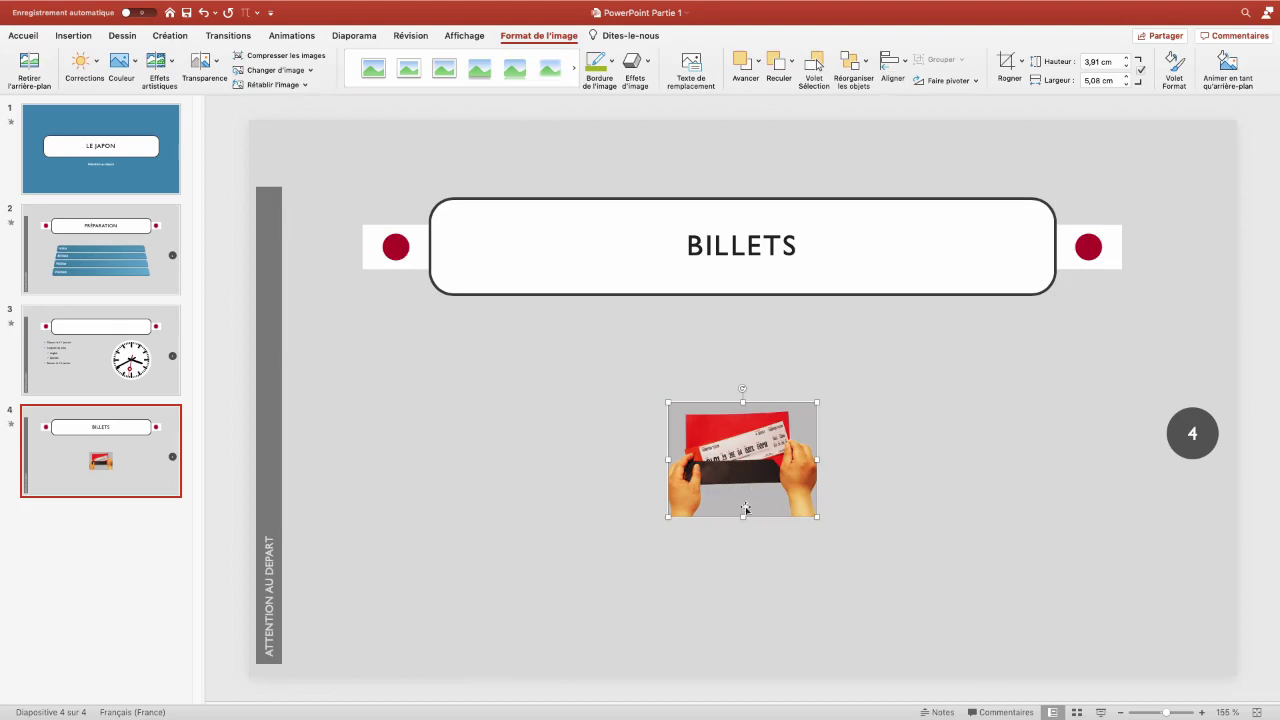
{"action": "key", "text": "super+z"}
{"action": "left_click_drag", "start_coordinate": [669, 517], "coordinate": [515, 634]}
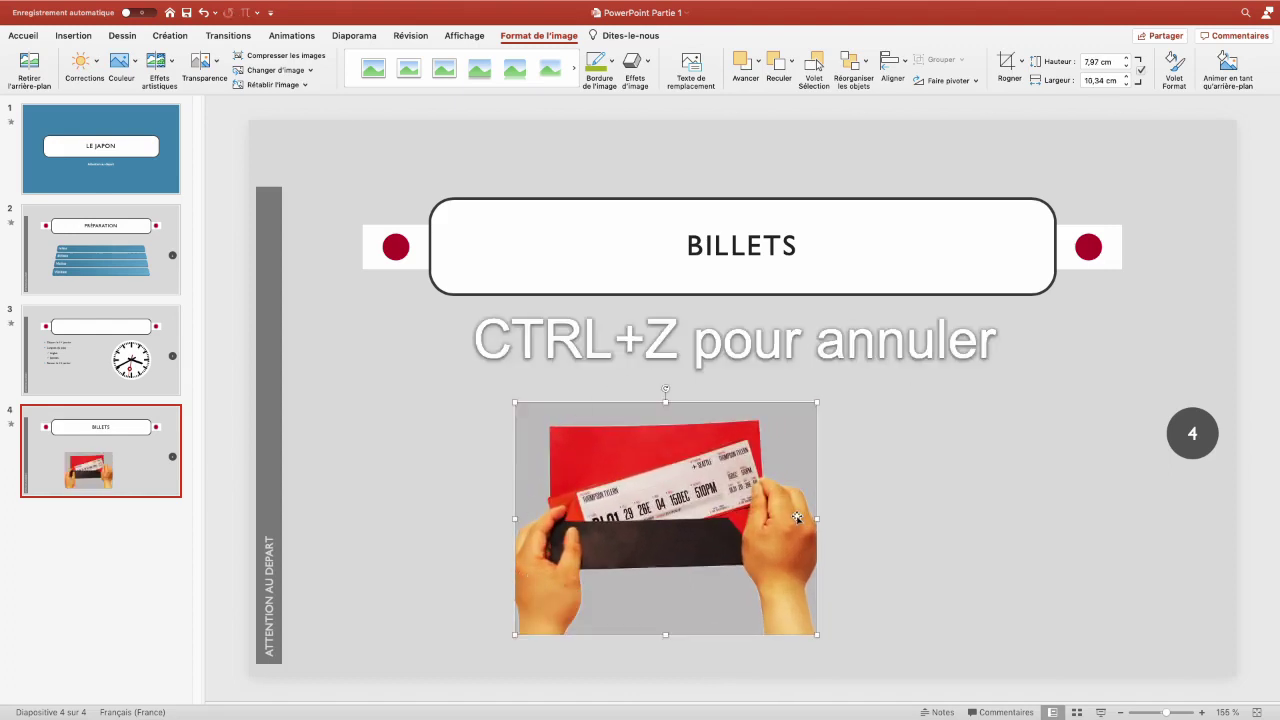
{"action": "key", "text": "cmd+z"}
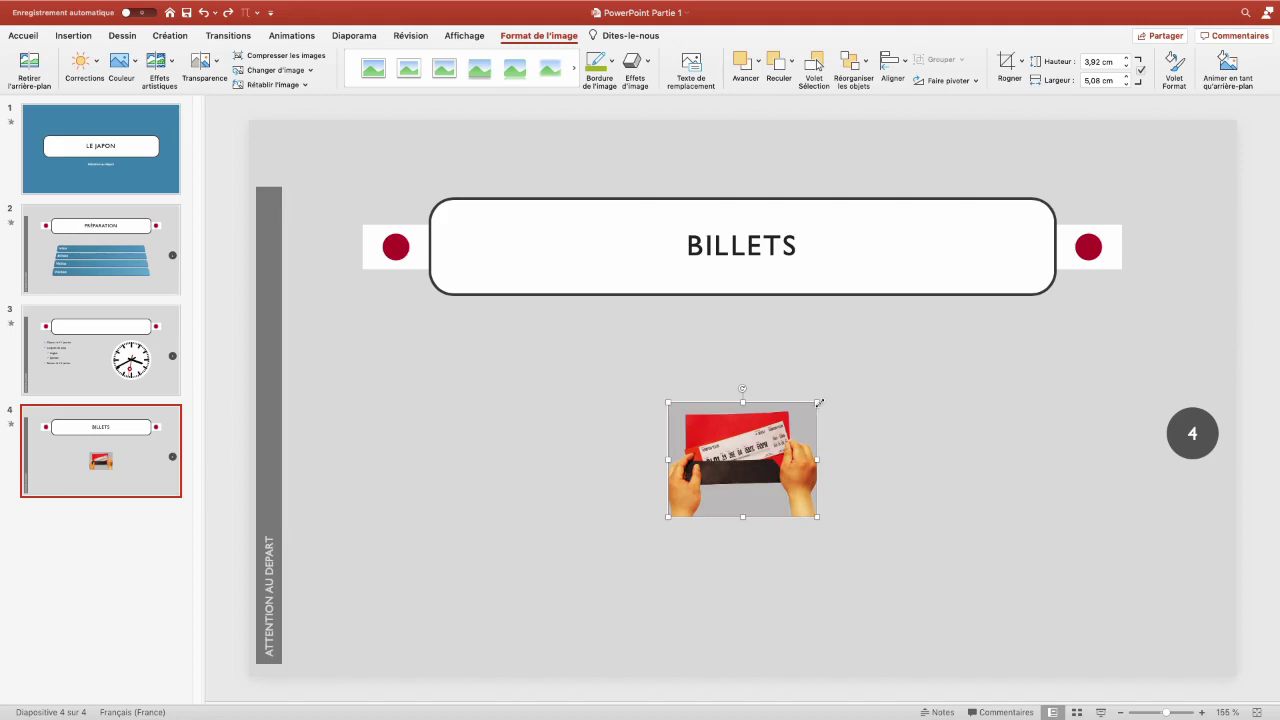
{"action": "left_click_drag", "start_coordinate": [818, 403], "coordinate": [900, 372]}
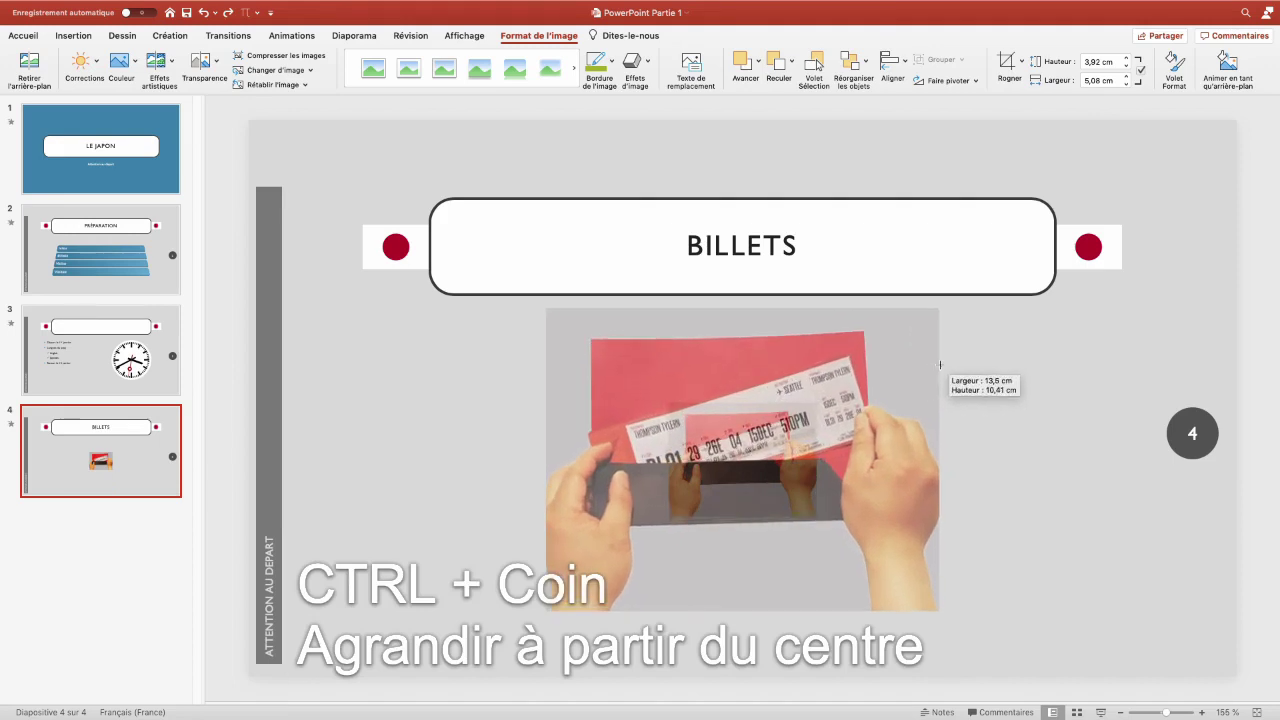
{"action": "left_click_drag", "start_coordinate": [900, 372], "coordinate": [940, 371]}
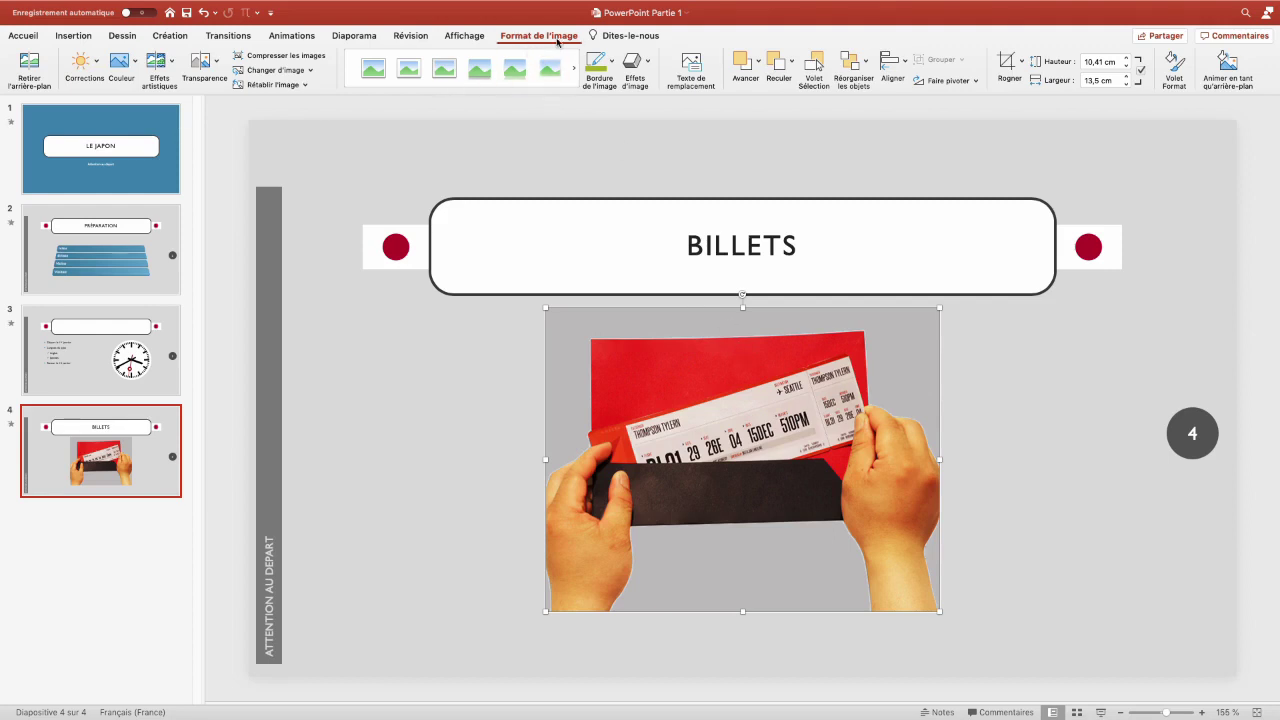
Make the ticket photo's grey background transparent using Couleur transparente.
{"action": "left_click", "coordinate": [124, 64]}
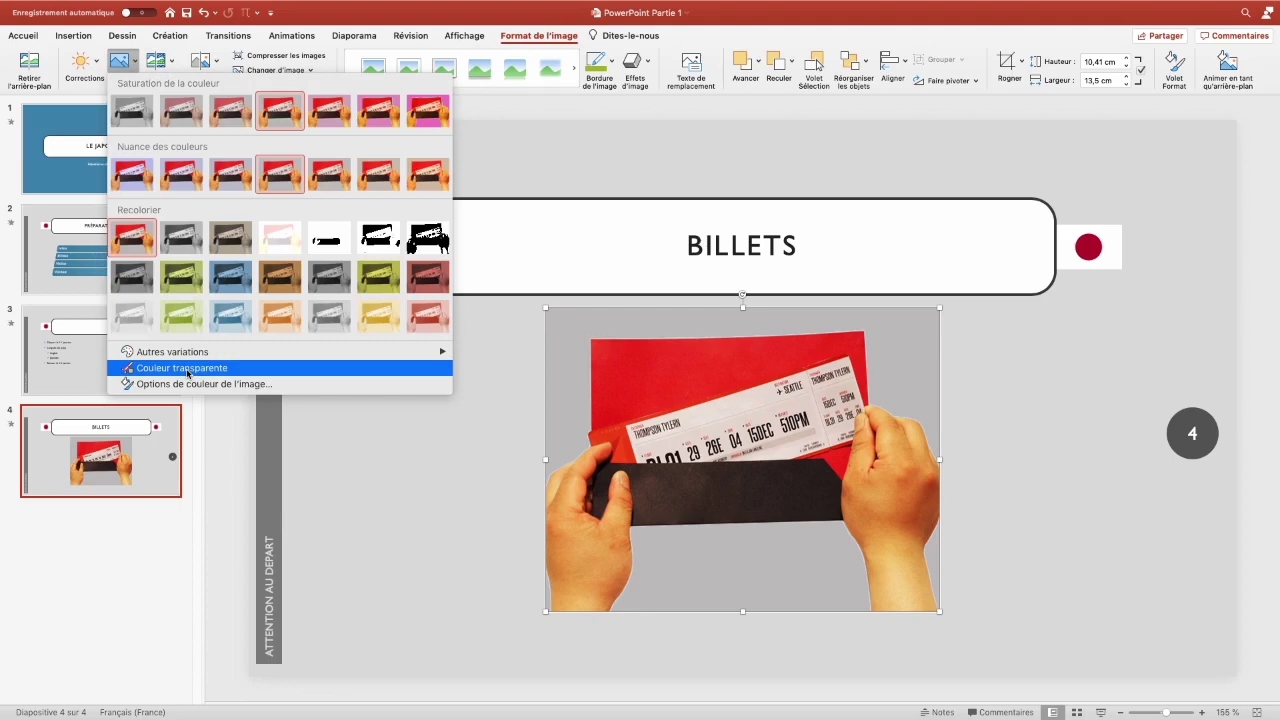
{"action": "left_click", "coordinate": [187, 370]}
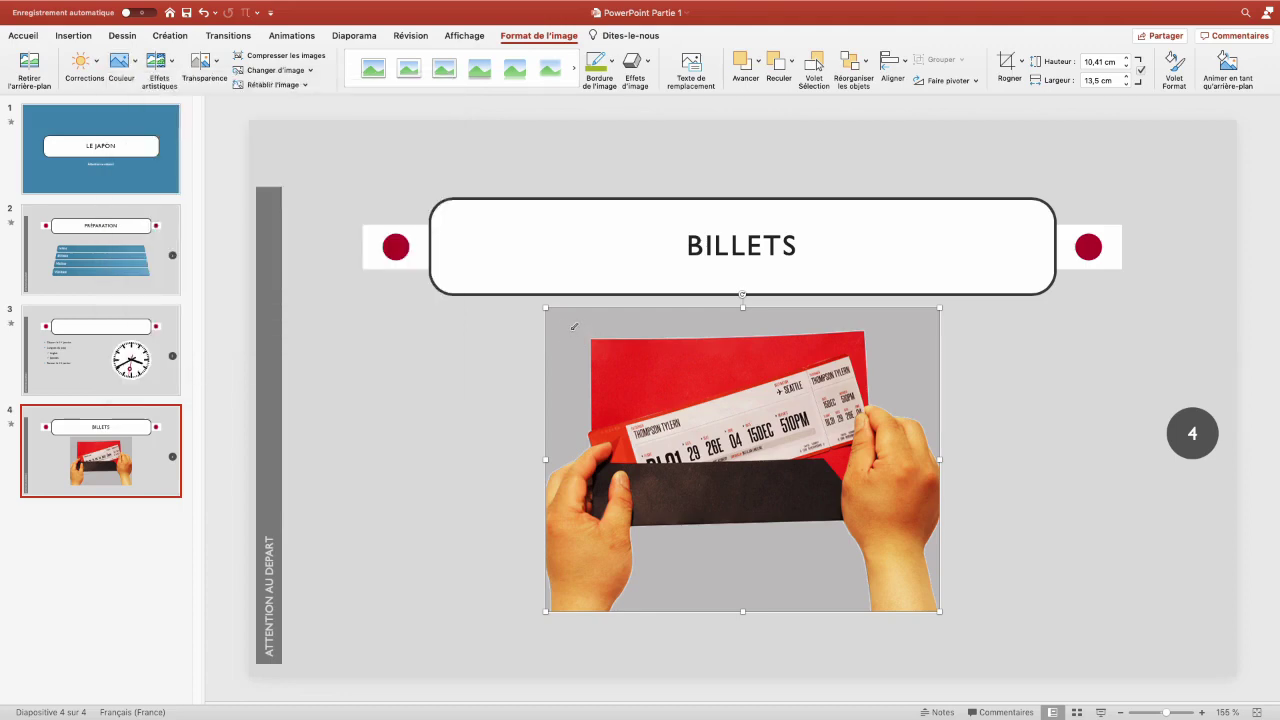
{"action": "left_click", "coordinate": [574, 326]}
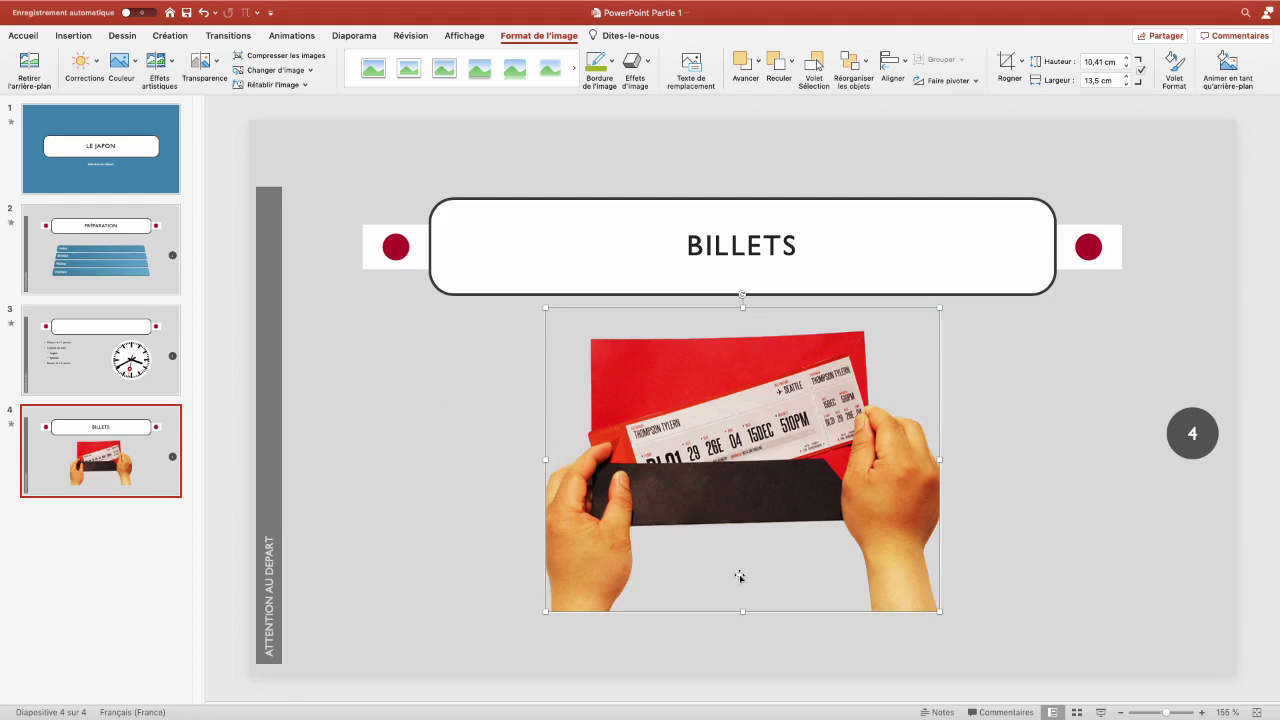
{"action": "left_click", "coordinate": [511, 478]}
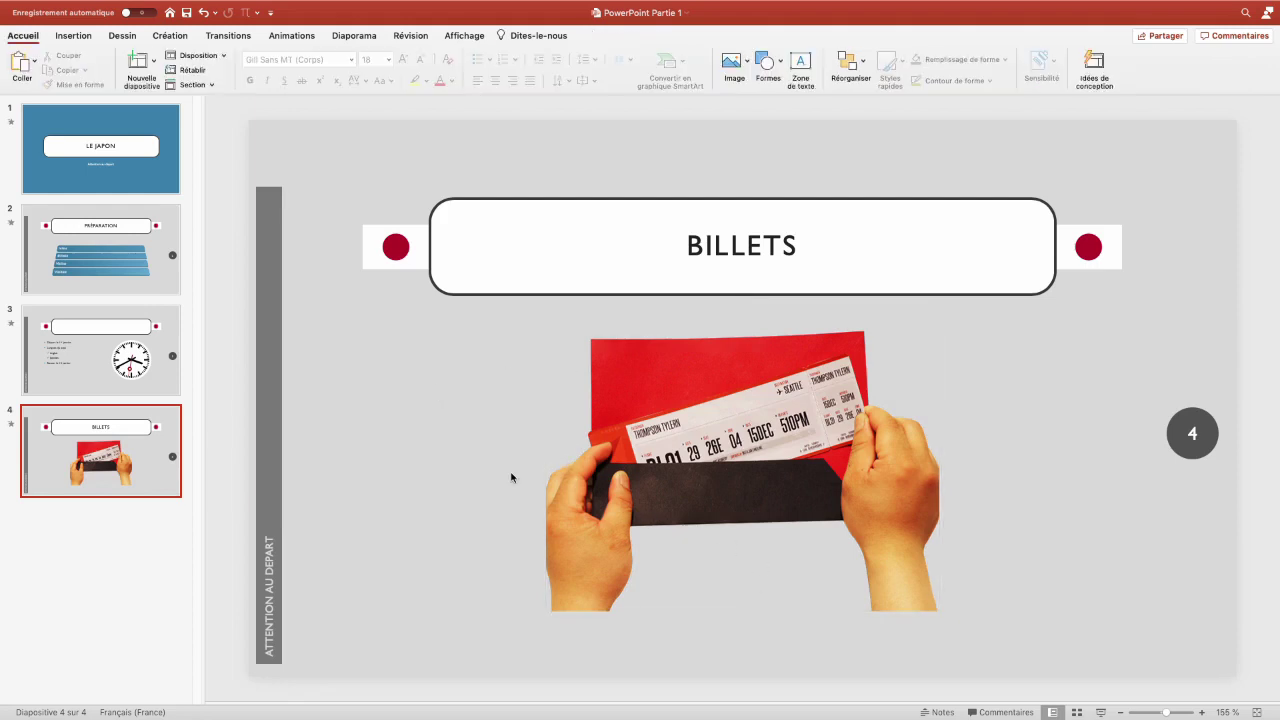
{"action": "key", "text": "super+Tab"}
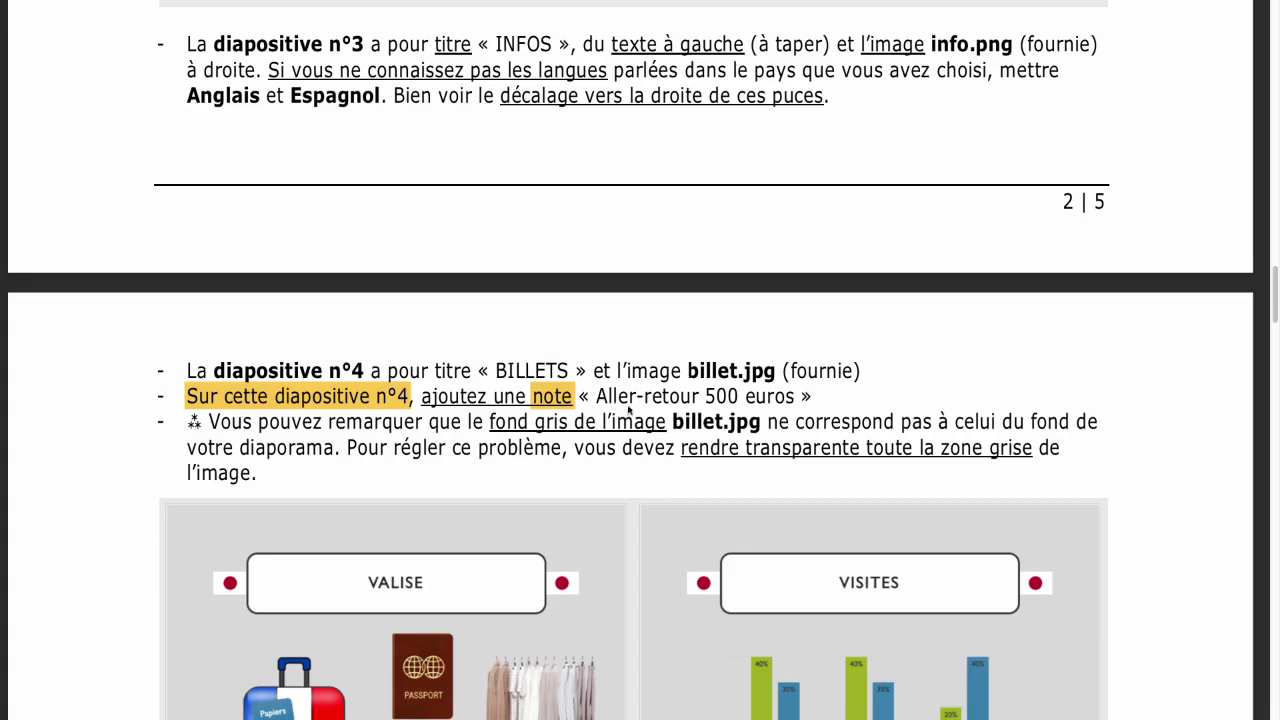
{"action": "key", "text": "super+Tab"}
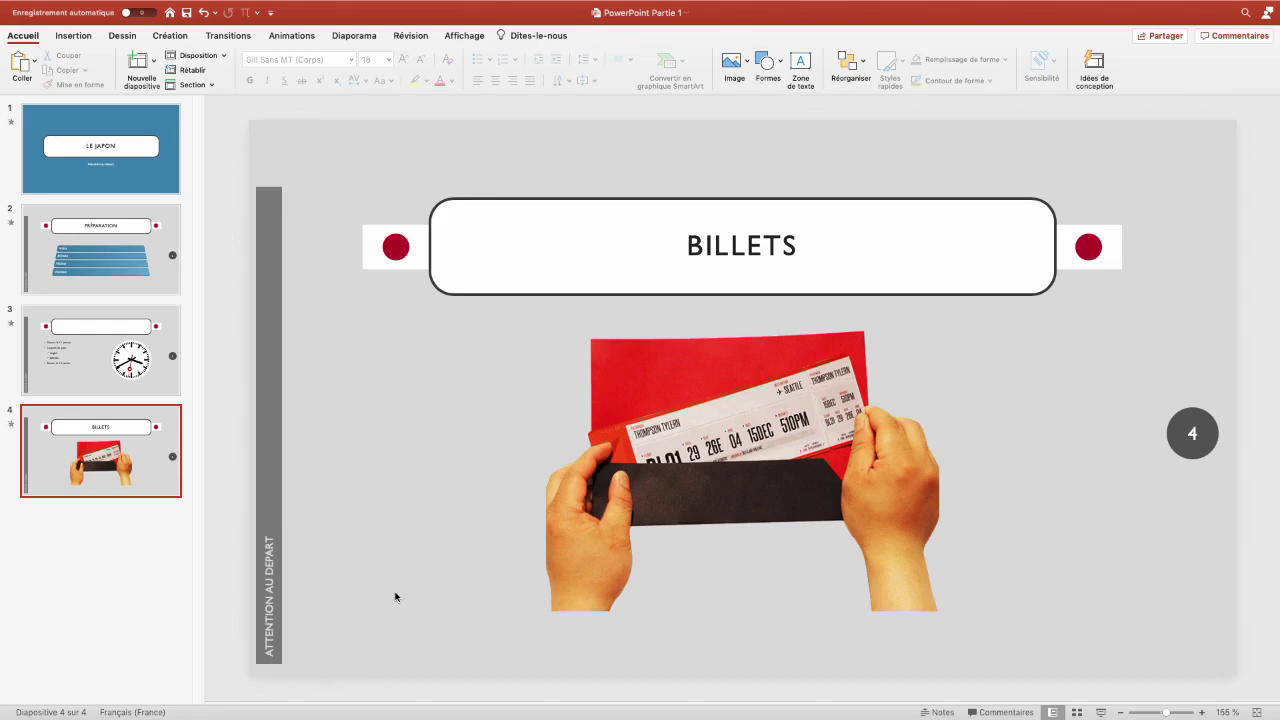
Add the speaker note 'Aller-retour 500 euros' to slide 4 and open the print settings.
{"action": "left_click_drag", "start_coordinate": [688, 702], "coordinate": [683, 575]}
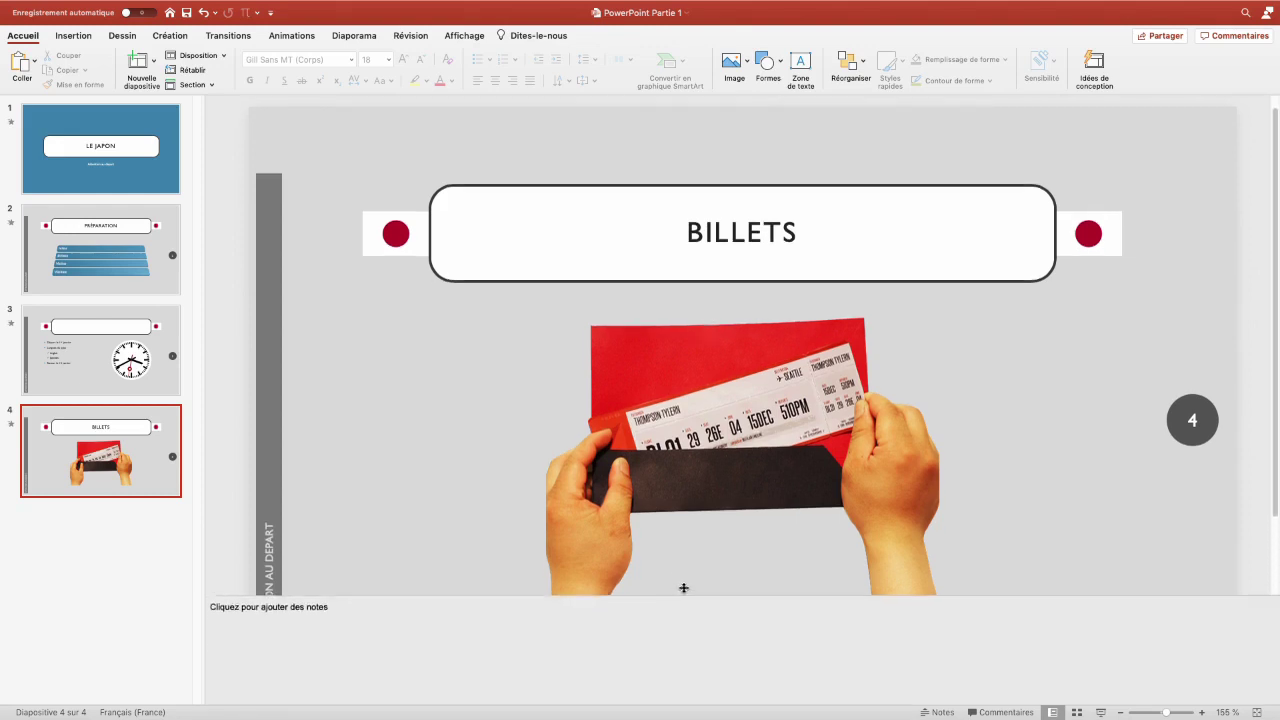
{"action": "left_click_drag", "start_coordinate": [300, 577], "coordinate": [936, 680]}
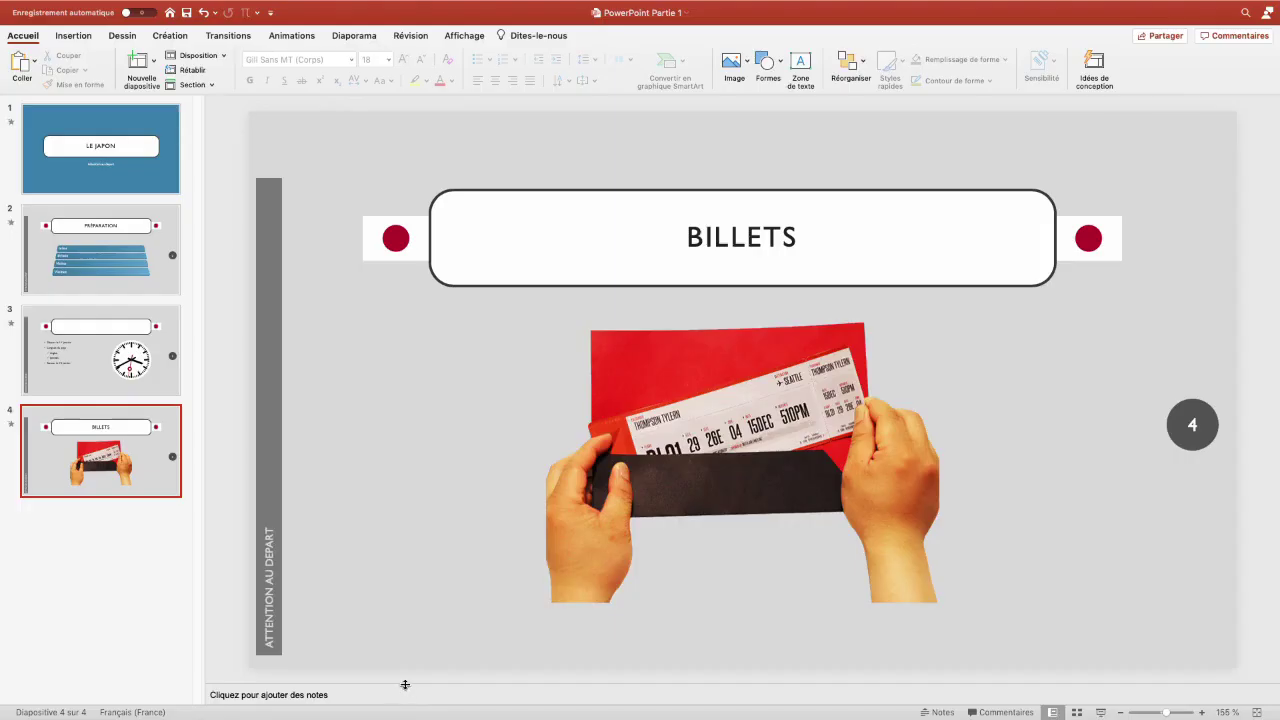
{"action": "left_click_drag", "start_coordinate": [405, 684], "coordinate": [404, 545]}
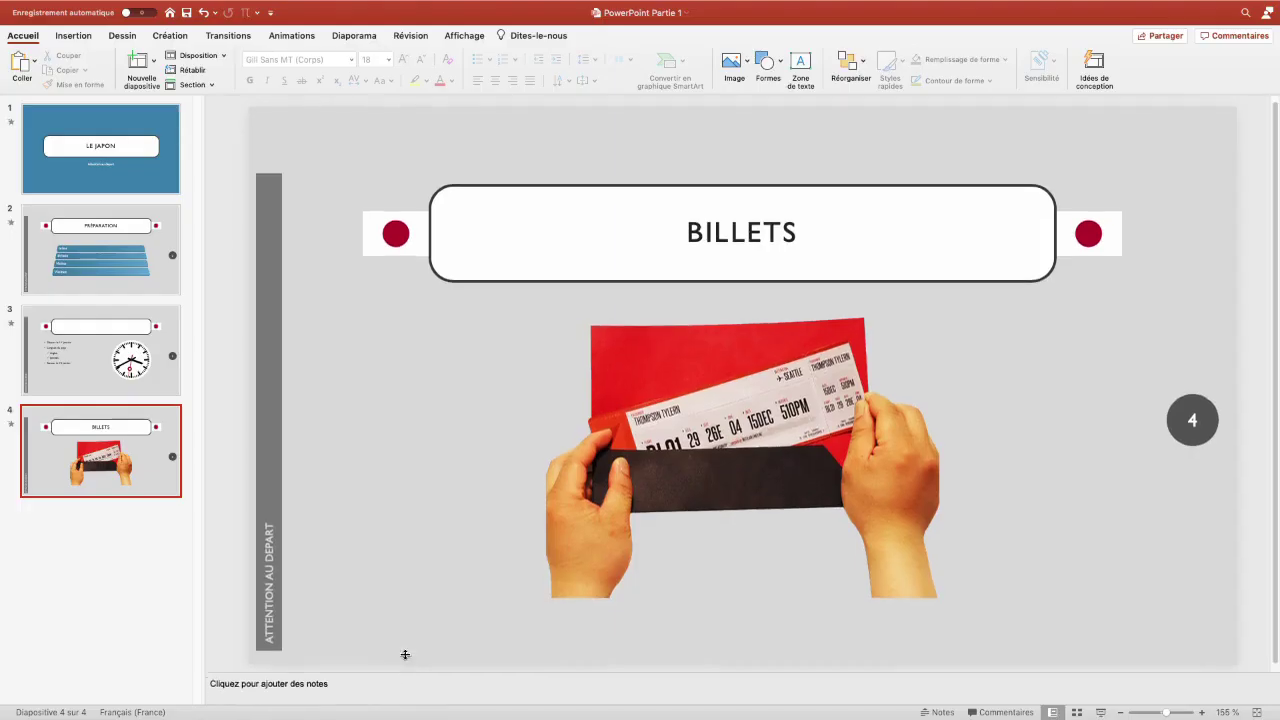
{"action": "left_click", "coordinate": [266, 606]}
{"action": "type", "text": "Aller-retour 500 euros"}
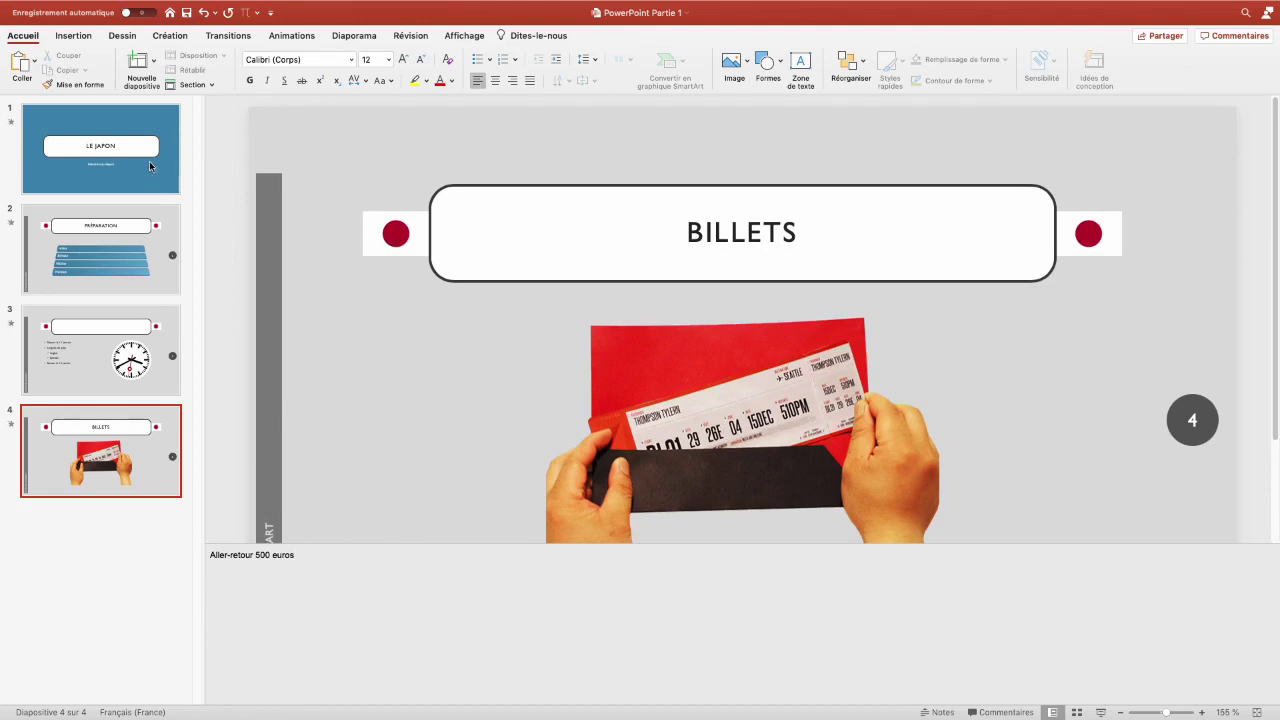
{"action": "key", "text": "super+p"}
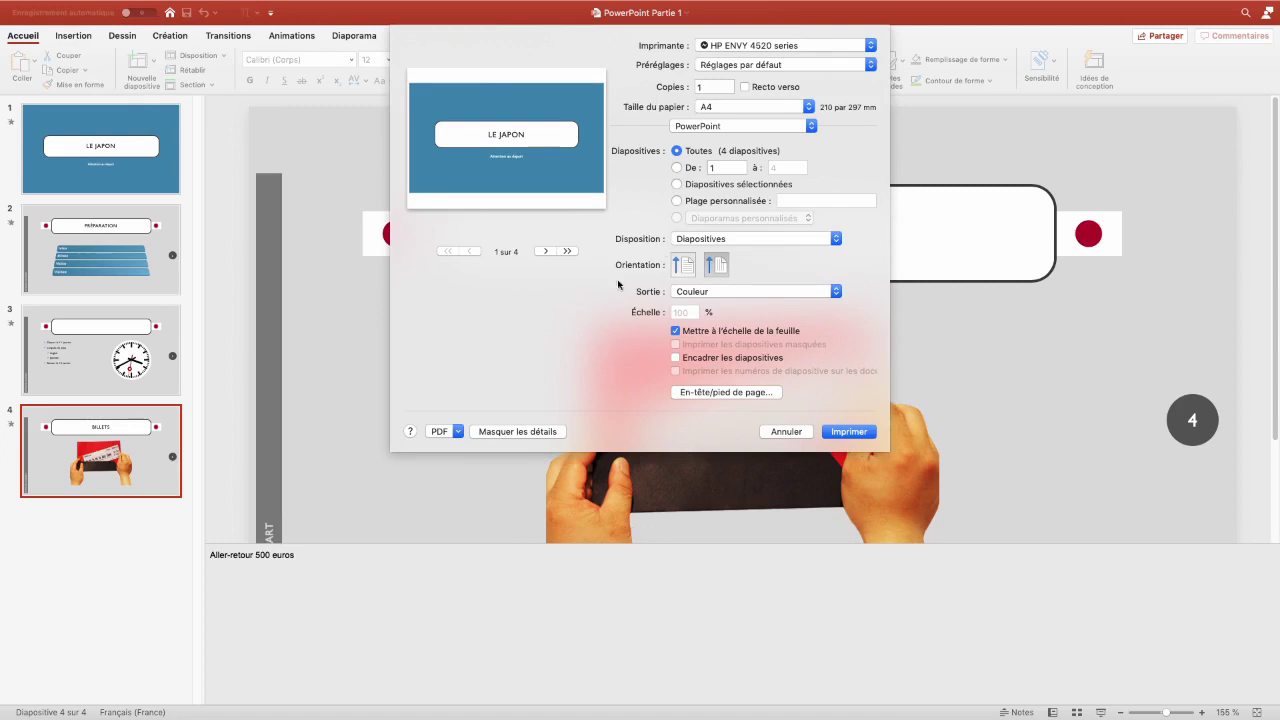
Preview slide 4 as a Commentaires notes page in the print settings.
{"action": "left_click", "coordinate": [705, 240]}
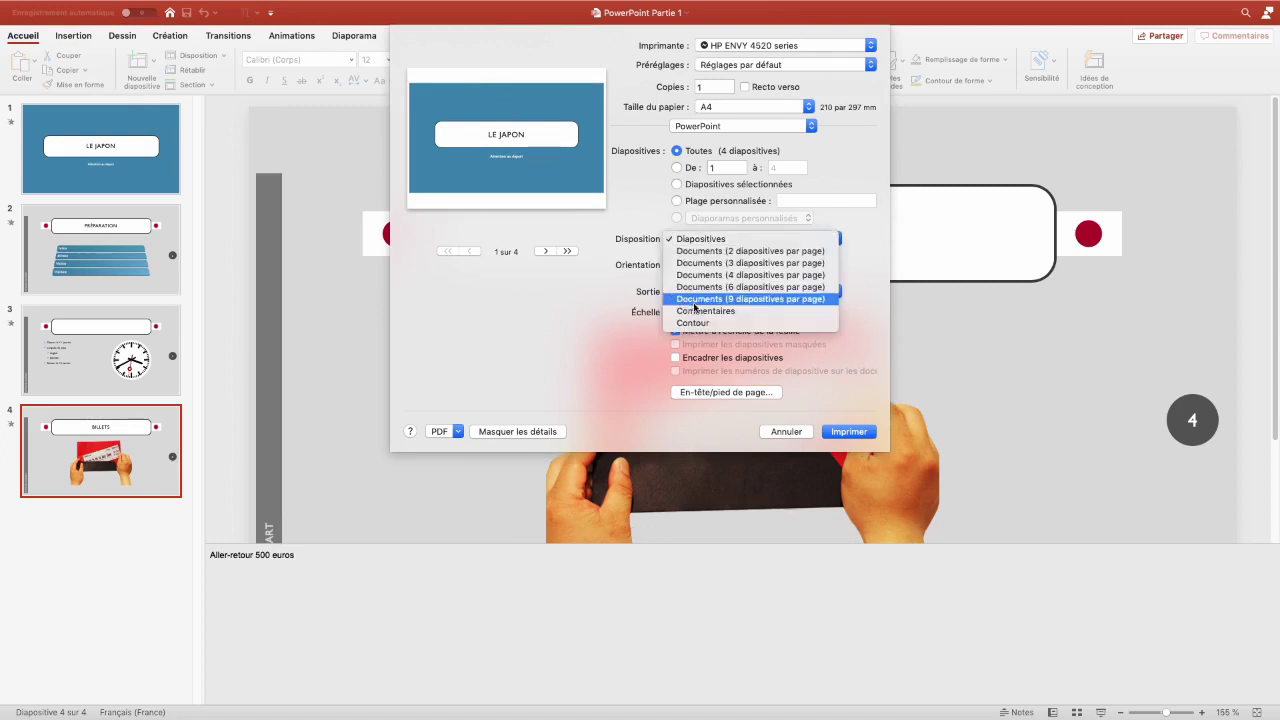
{"action": "left_click", "coordinate": [697, 312]}
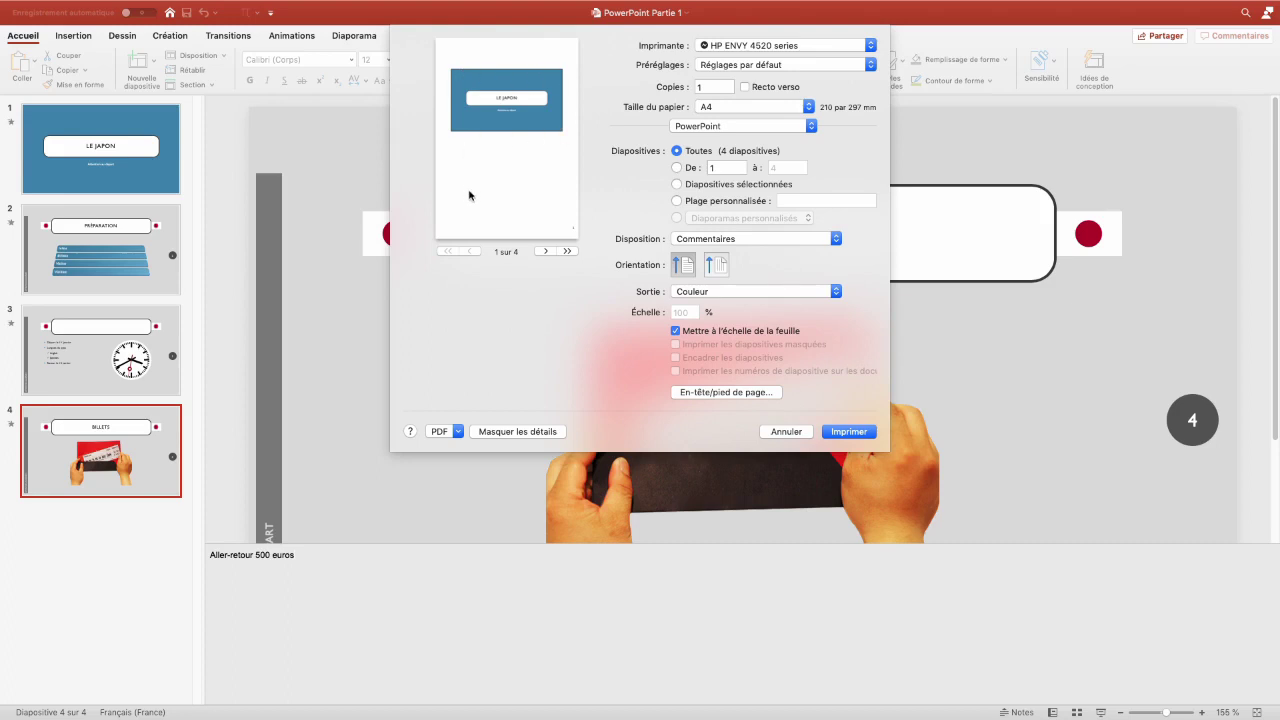
{"action": "left_click", "coordinate": [545, 251]}
{"action": "left_click", "coordinate": [545, 251]}
{"action": "left_click", "coordinate": [546, 252]}
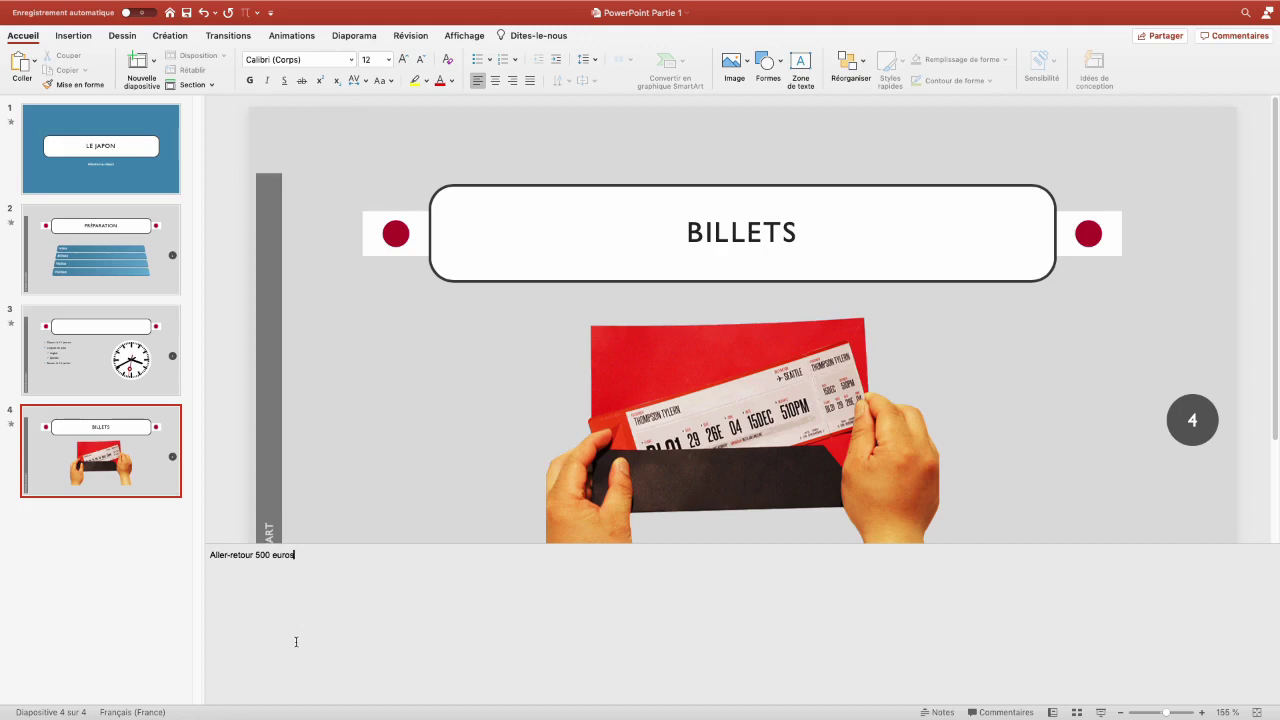
{"action": "left_click", "coordinate": [354, 35]}
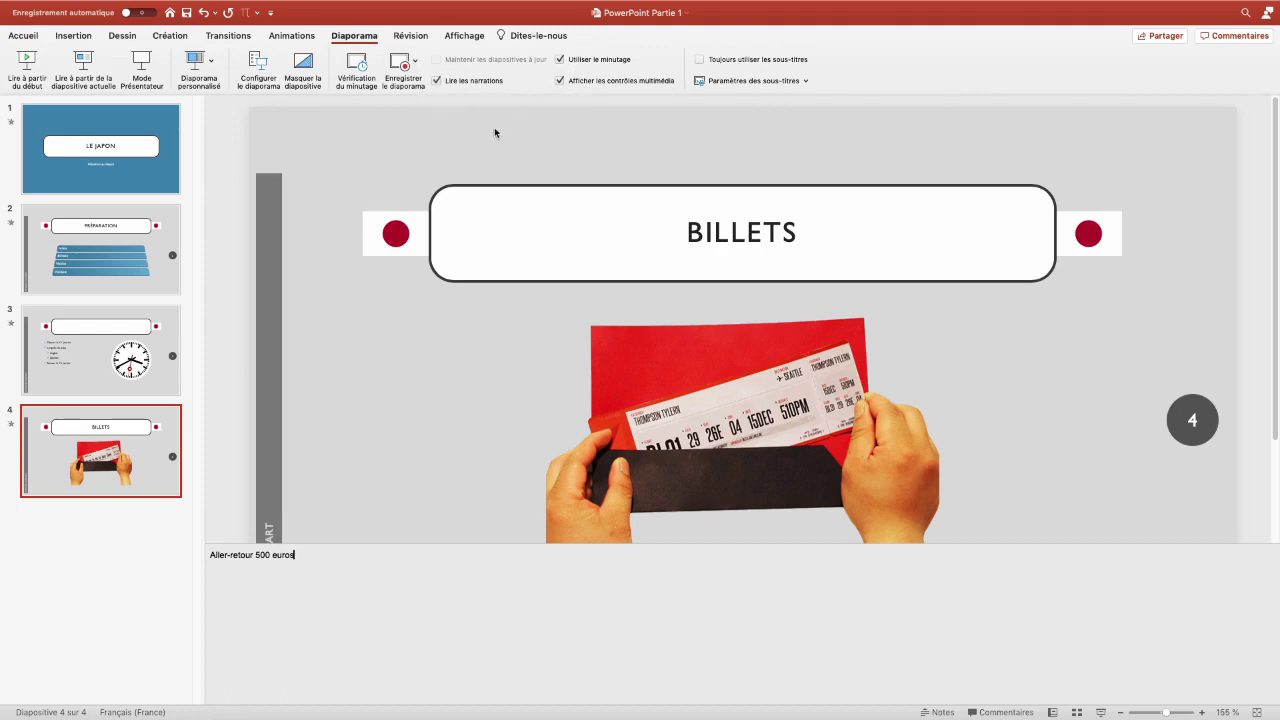
{"action": "left_click", "coordinate": [142, 65]}
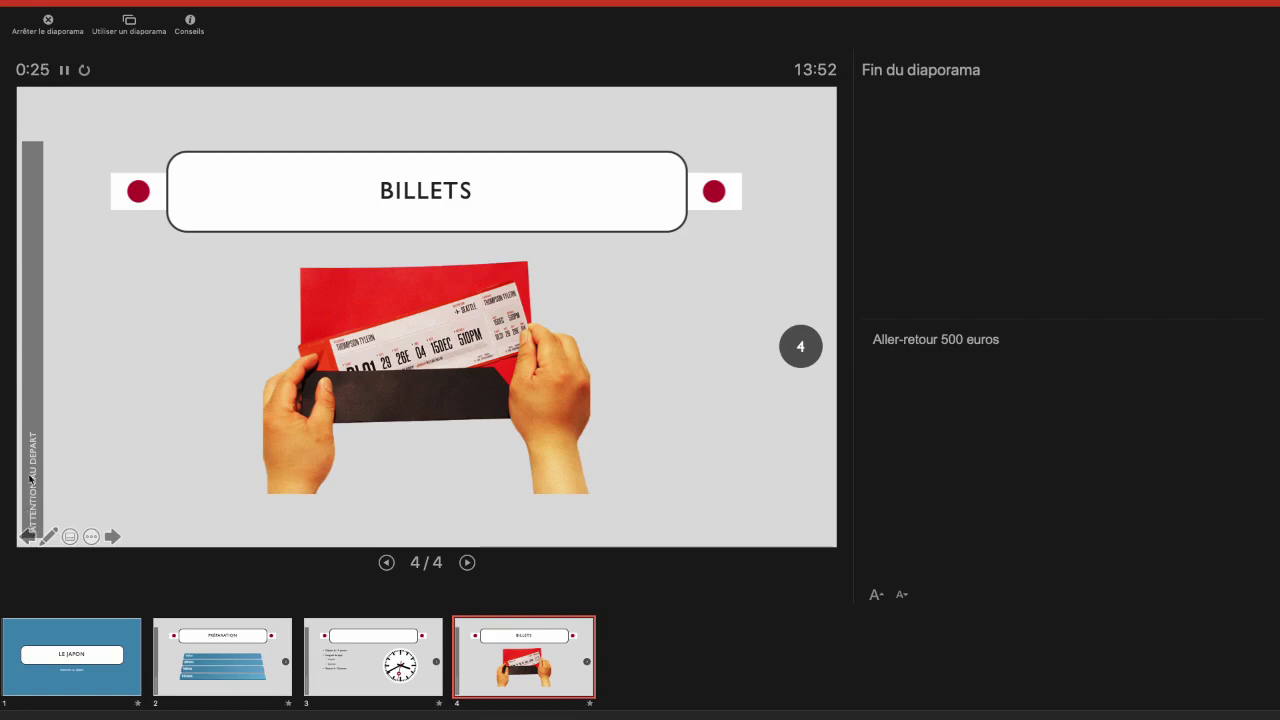
{"action": "left_click", "coordinate": [949, 374]}
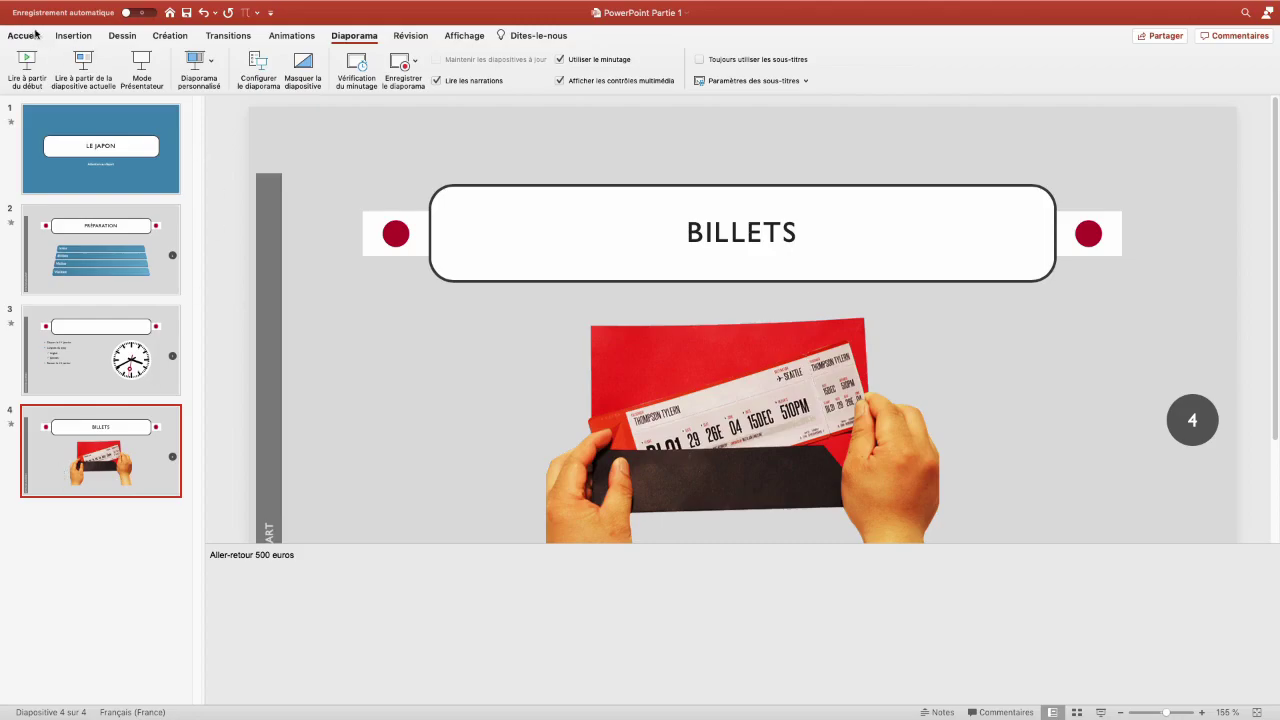
Add new slides 5 and 6, then open the insert-picture-from-file browser.
{"action": "left_click", "coordinate": [23, 35]}
{"action": "left_click", "coordinate": [155, 63]}
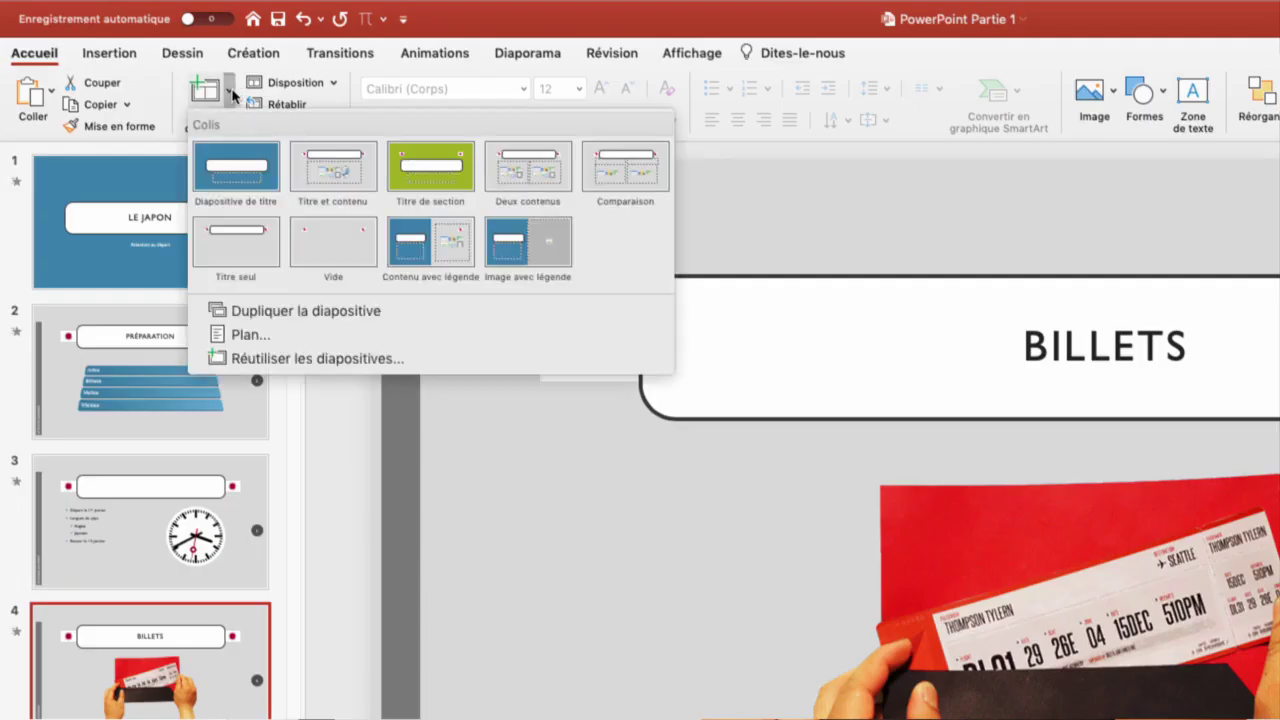
{"action": "left_click", "coordinate": [238, 248]}
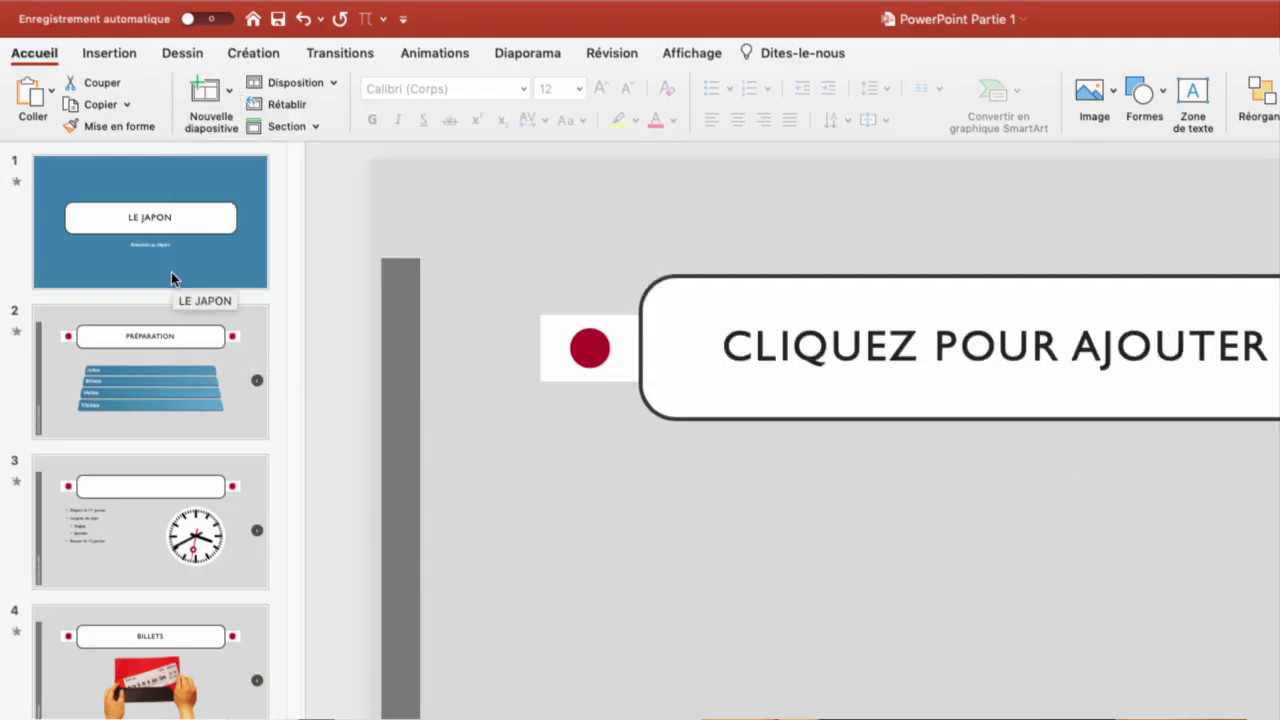
{"action": "left_click", "coordinate": [231, 94]}
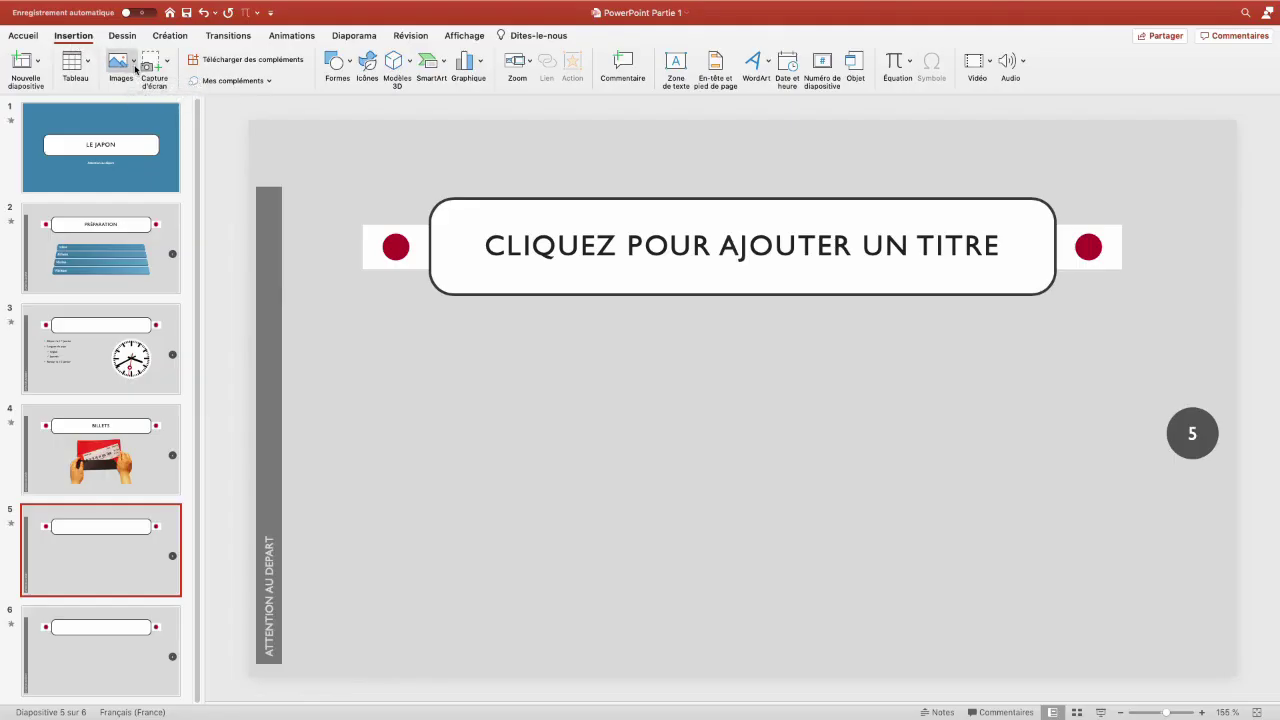
{"action": "left_click", "coordinate": [133, 70]}
{"action": "left_click", "coordinate": [150, 99]}
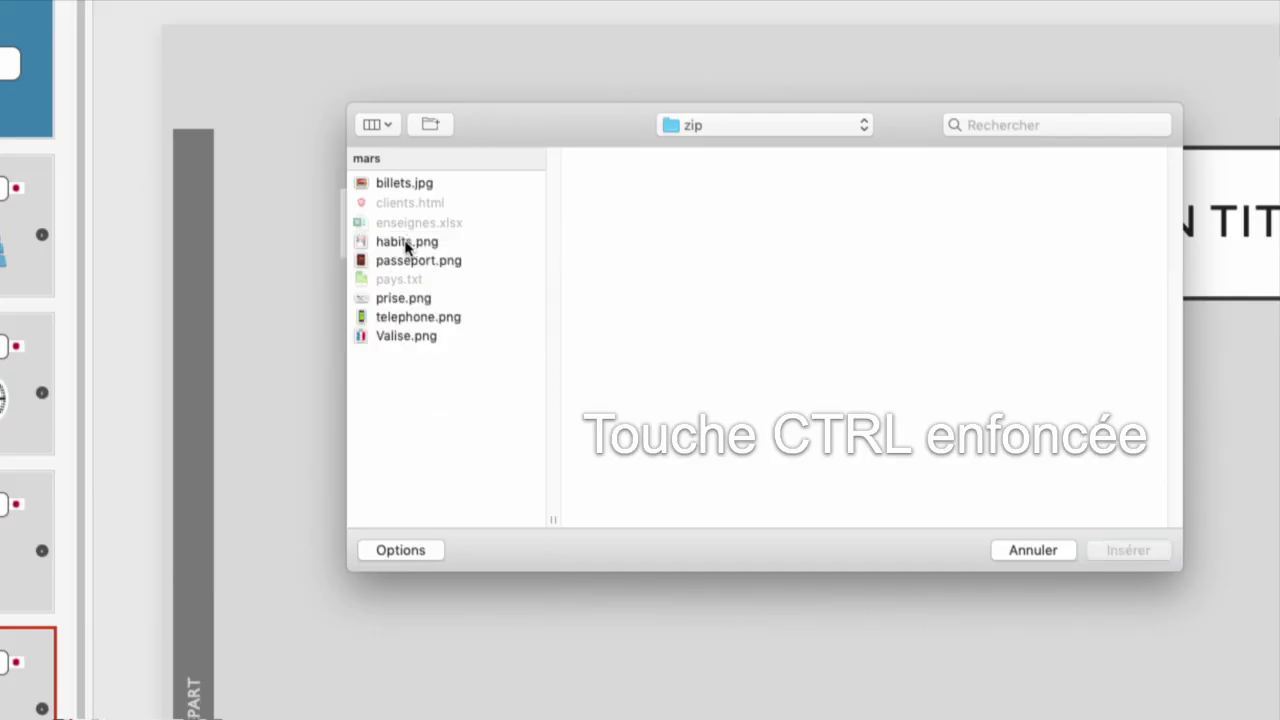
Insert habits, passeport, prise, telephone and Valise images onto slide 5.
{"action": "left_click", "coordinate": [411, 247]}
{"action": "left_click", "coordinate": [418, 262], "text": "ctrl"}
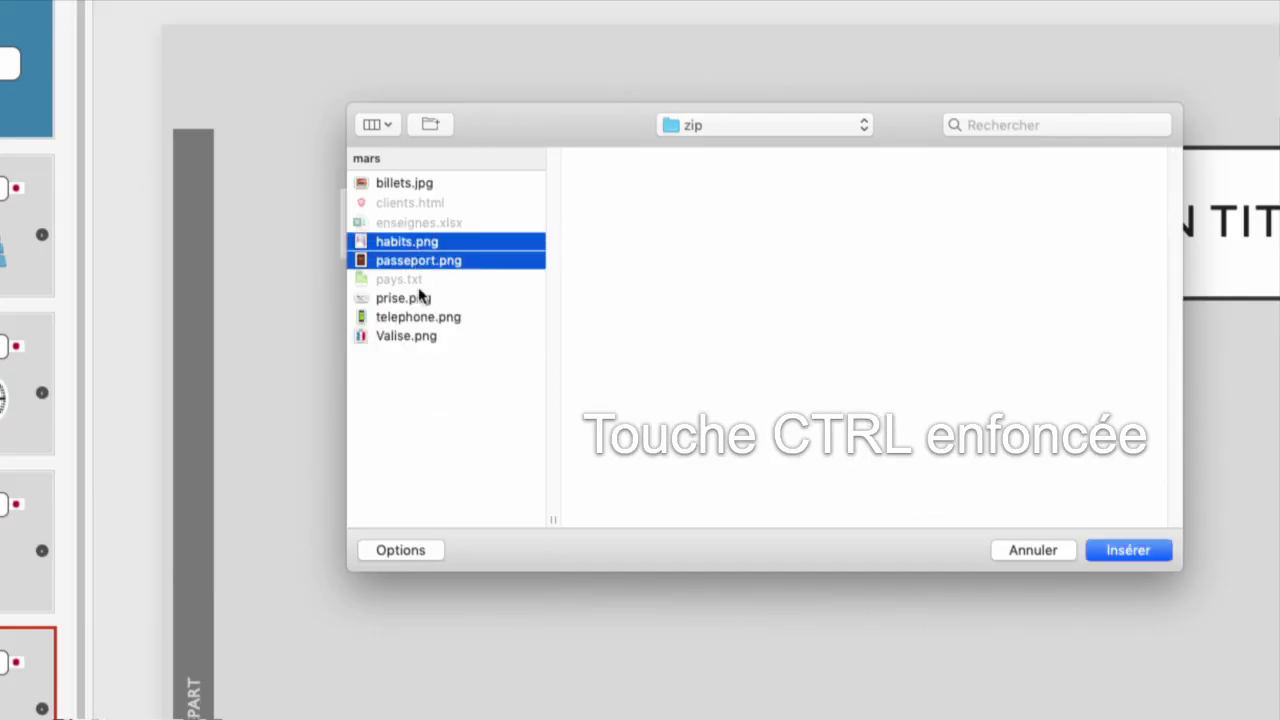
{"action": "left_click", "coordinate": [419, 299], "text": "ctrl"}
{"action": "left_click", "coordinate": [418, 317], "text": "ctrl"}
{"action": "left_click", "coordinate": [416, 338], "text": "ctrl"}
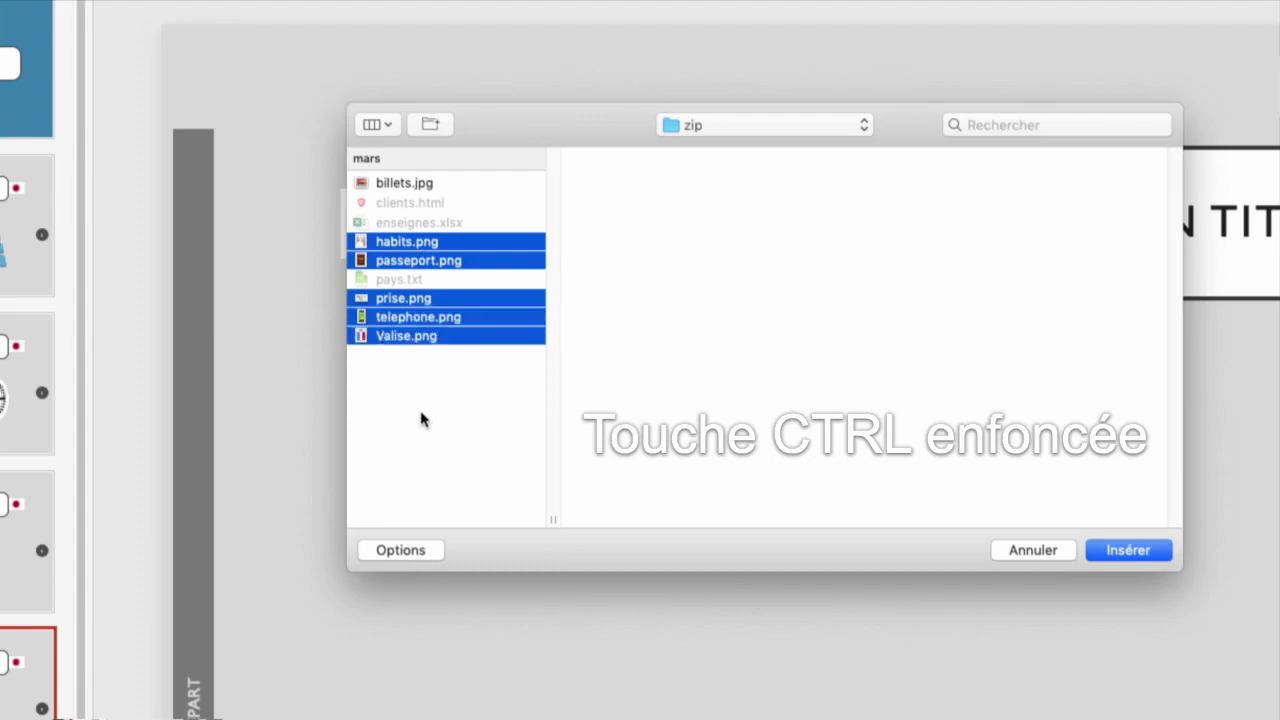
{"action": "left_click", "coordinate": [1115, 547]}
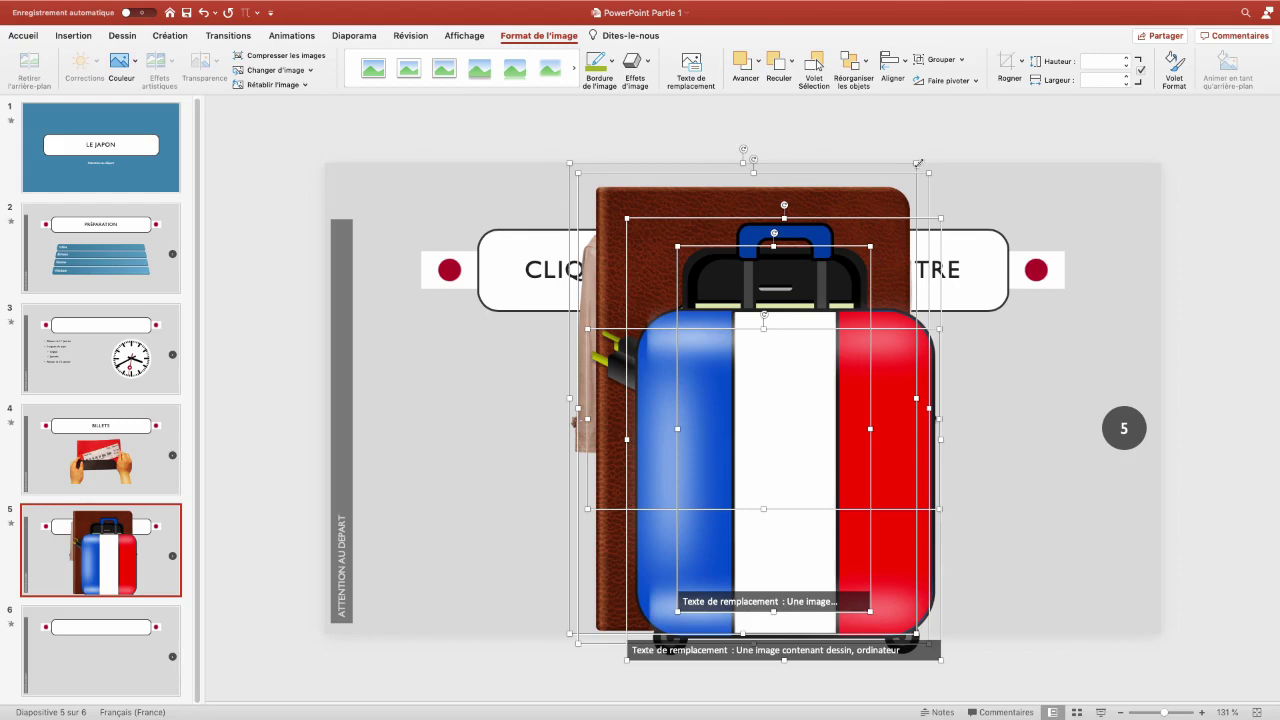
Resize and spread out the pictures, and title the slide VALISE.
{"action": "left_click_drag", "start_coordinate": [916, 163], "coordinate": [711, 527]}
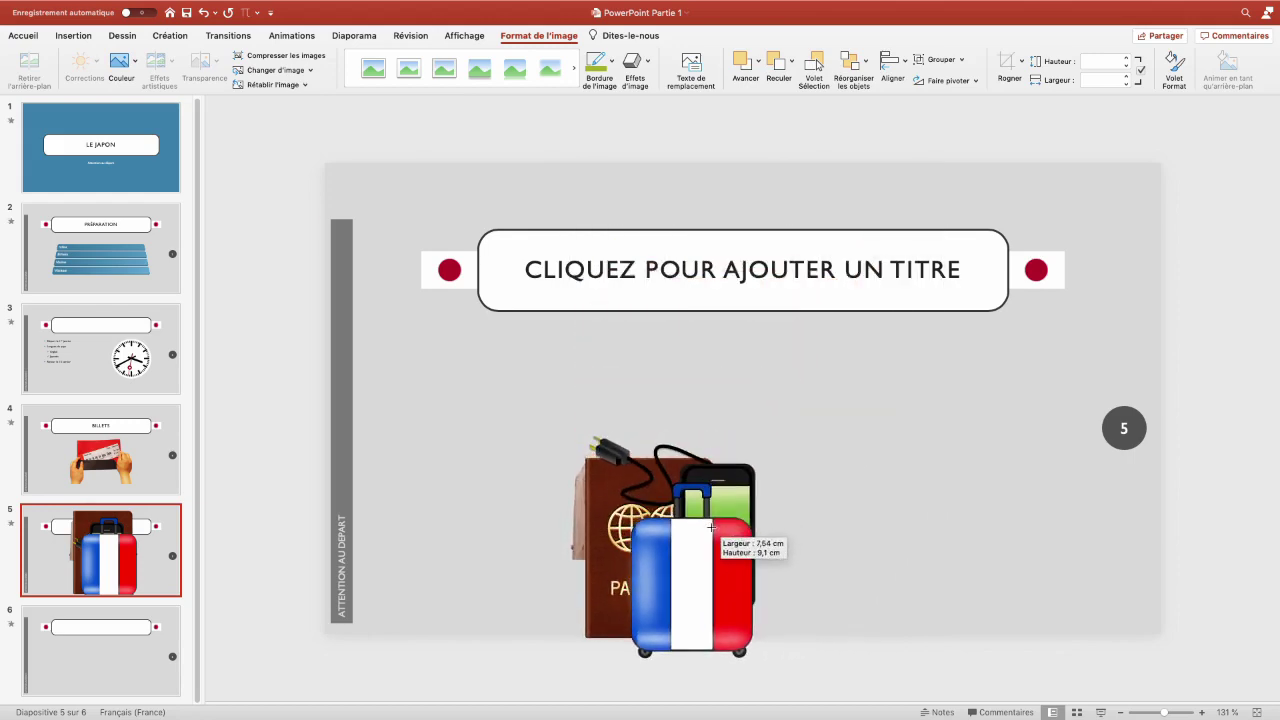
{"action": "mouse_move", "coordinate": [711, 527]}
{"action": "left_mouse_down"}
{"action": "mouse_move", "coordinate": [745, 585]}
{"action": "mouse_move", "coordinate": [490, 488]}
{"action": "mouse_move", "coordinate": [838, 497]}
{"action": "mouse_move", "coordinate": [868, 465]}
{"action": "left_mouse_up"}
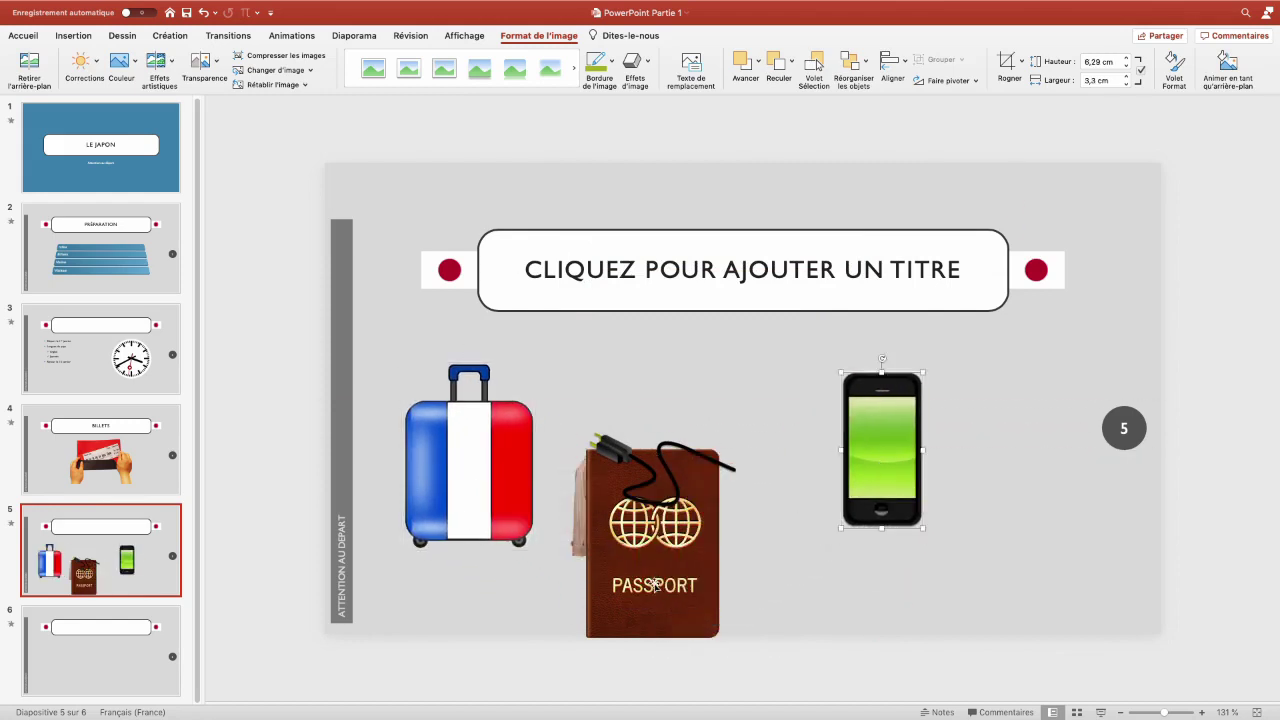
{"action": "left_click_drag", "start_coordinate": [695, 577], "coordinate": [707, 573]}
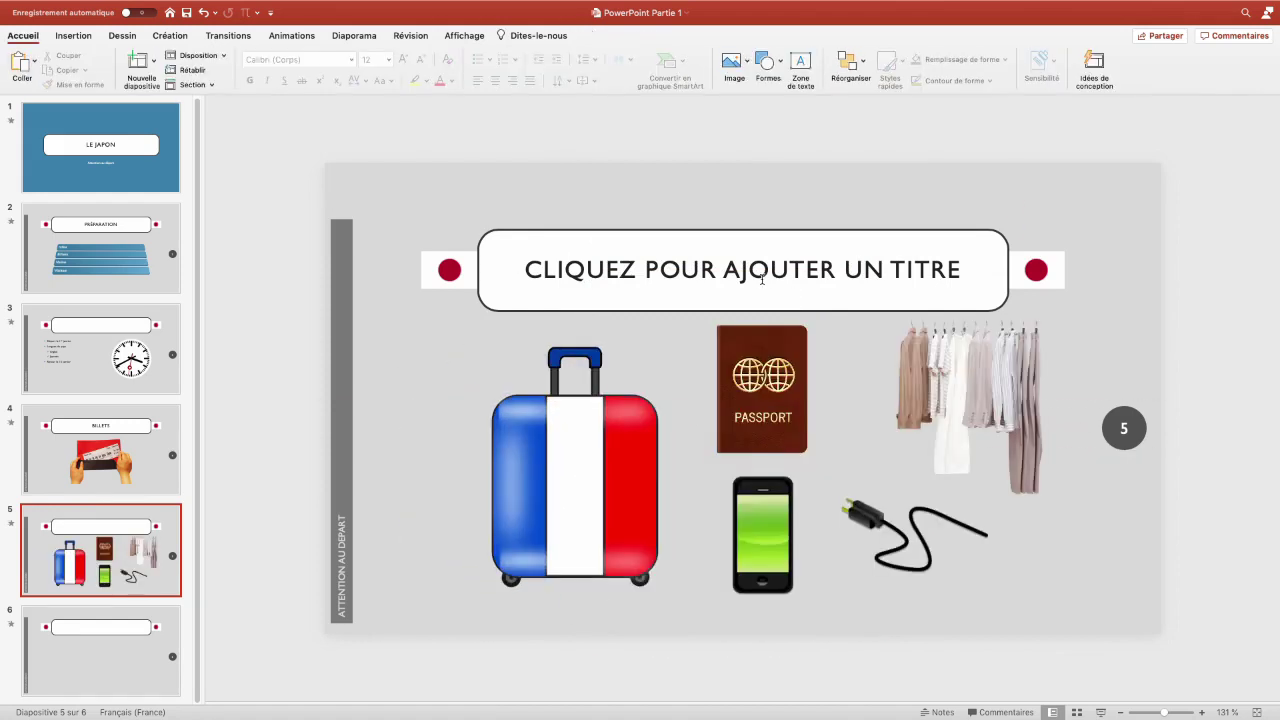
{"action": "left_click", "coordinate": [760, 277]}
{"action": "type", "text": "VALISE"}
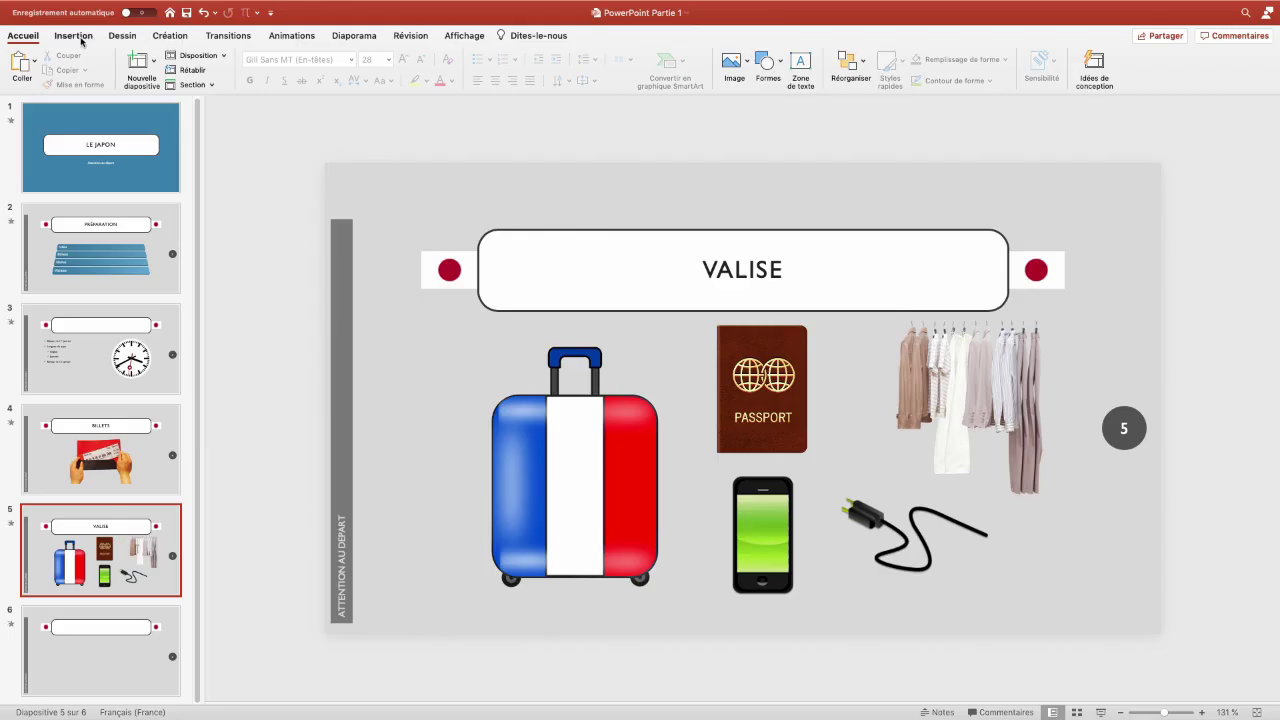
Draw a rounded-rectangle tag reading 'Papiers' on the suitcase.
{"action": "left_click", "coordinate": [80, 38]}
{"action": "left_click", "coordinate": [349, 66]}
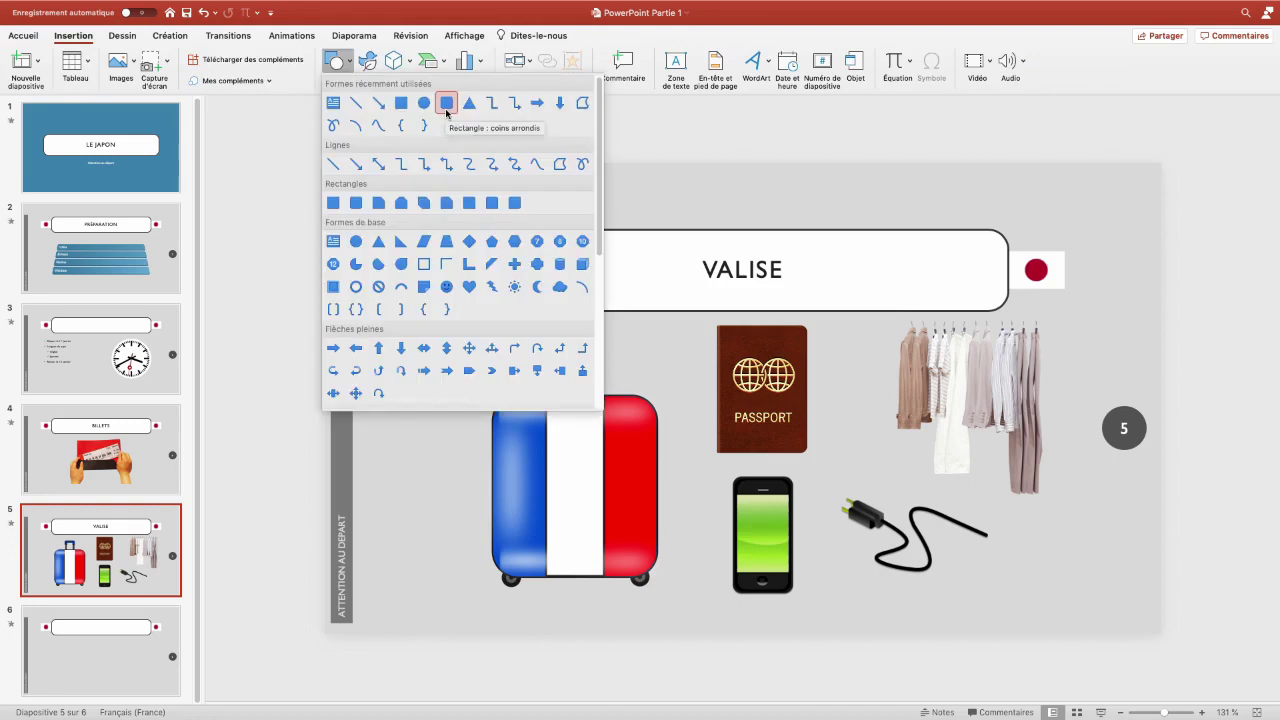
{"action": "left_click", "coordinate": [447, 106]}
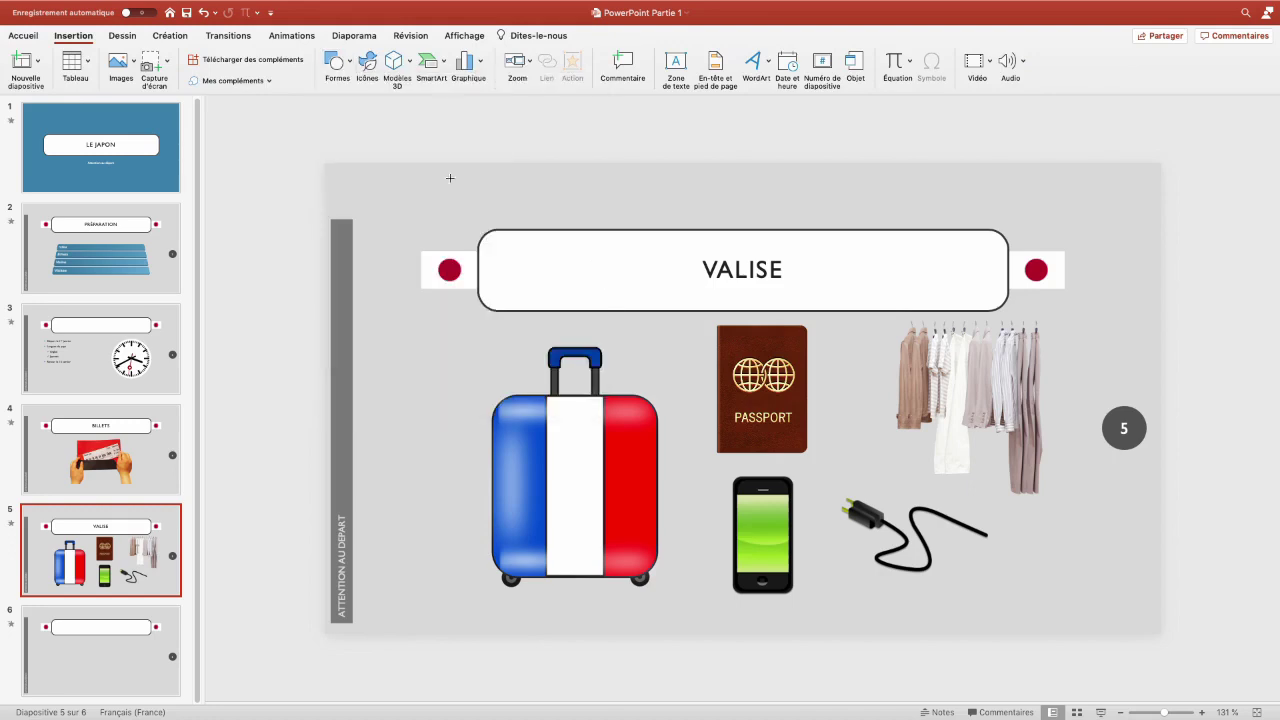
{"action": "left_click_drag", "start_coordinate": [512, 452], "coordinate": [592, 483]}
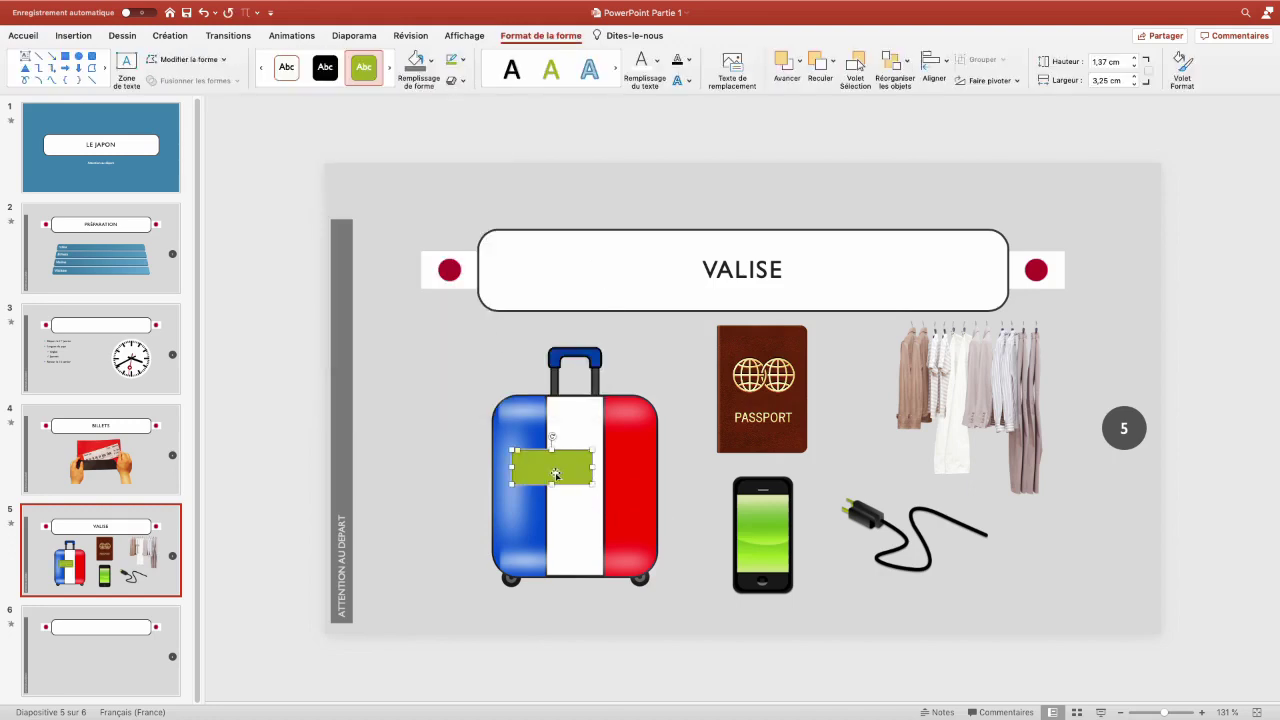
{"action": "type", "text": "Papiers"}
{"action": "scroll", "coordinate": [557, 473], "scroll_direction": "up", "scroll_amount": 5, "text": "ctrl"}
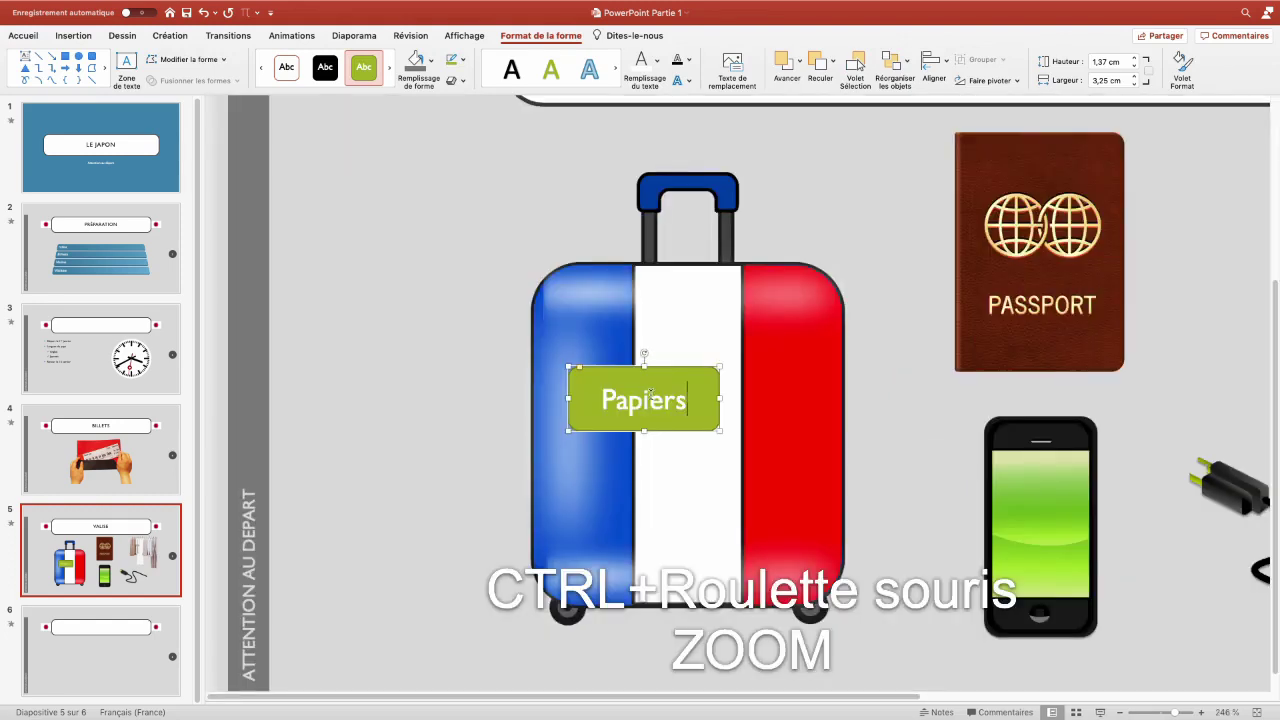
{"action": "scroll", "coordinate": [652, 400], "scroll_direction": "up", "scroll_amount": 2, "text": "ctrl"}
{"action": "scroll", "coordinate": [665, 412], "scroll_direction": "down", "scroll_amount": 1, "text": "ctrl"}
Tilt the Papiers tag, raise it, and place two copies lower on the suitcase.
{"action": "left_click_drag", "start_coordinate": [646, 357], "coordinate": [628, 333]}
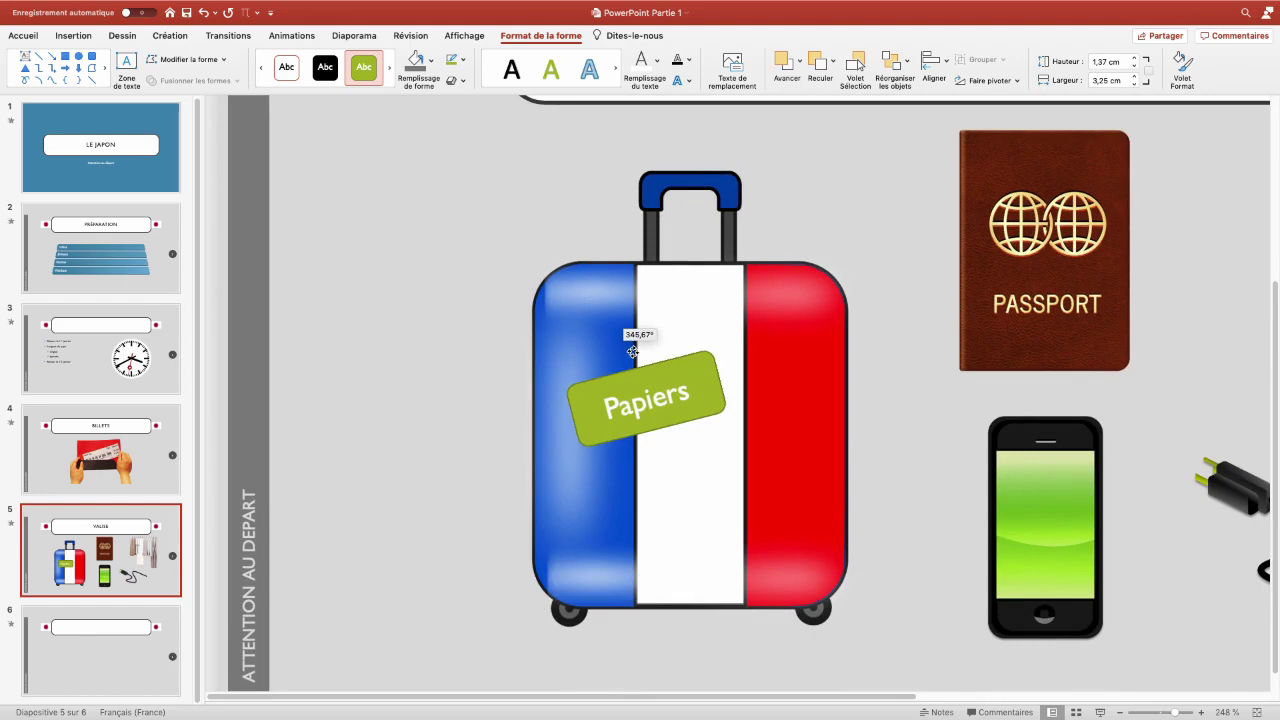
{"action": "left_click_drag", "start_coordinate": [680, 416], "coordinate": [673, 369]}
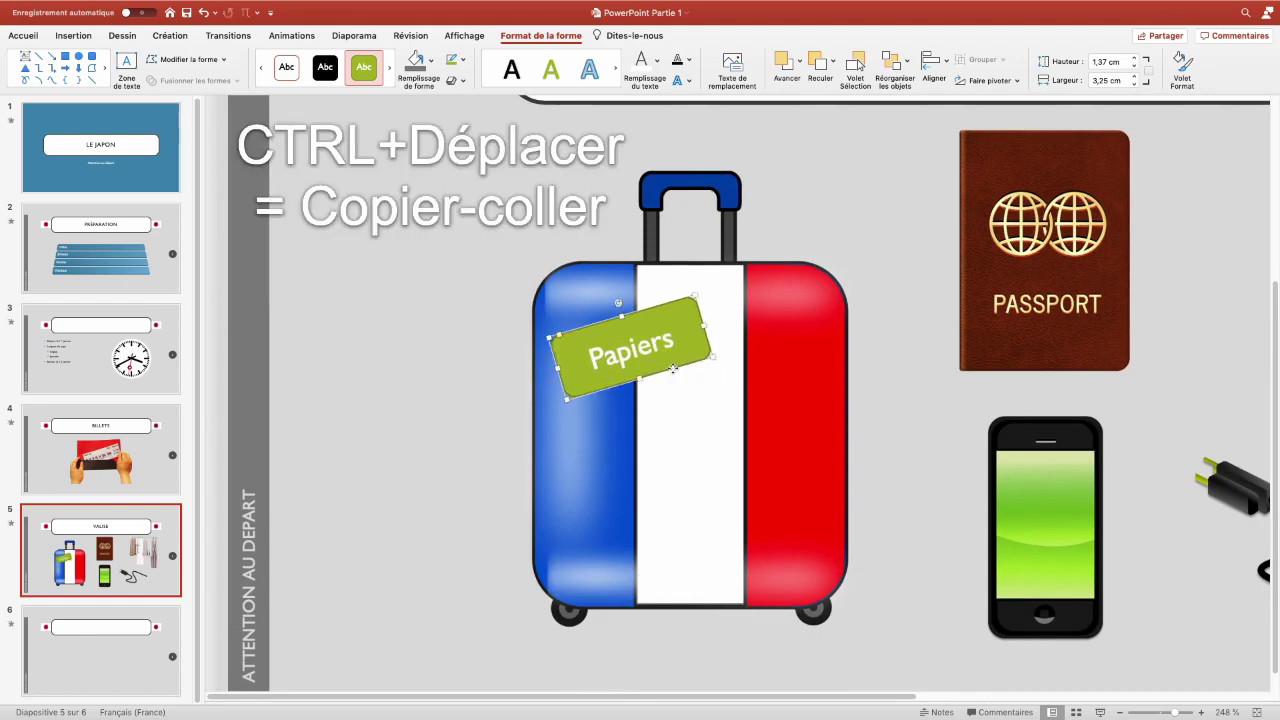
{"action": "left_click_drag", "start_coordinate": [673, 369], "coordinate": [717, 486], "text": "ctrl"}
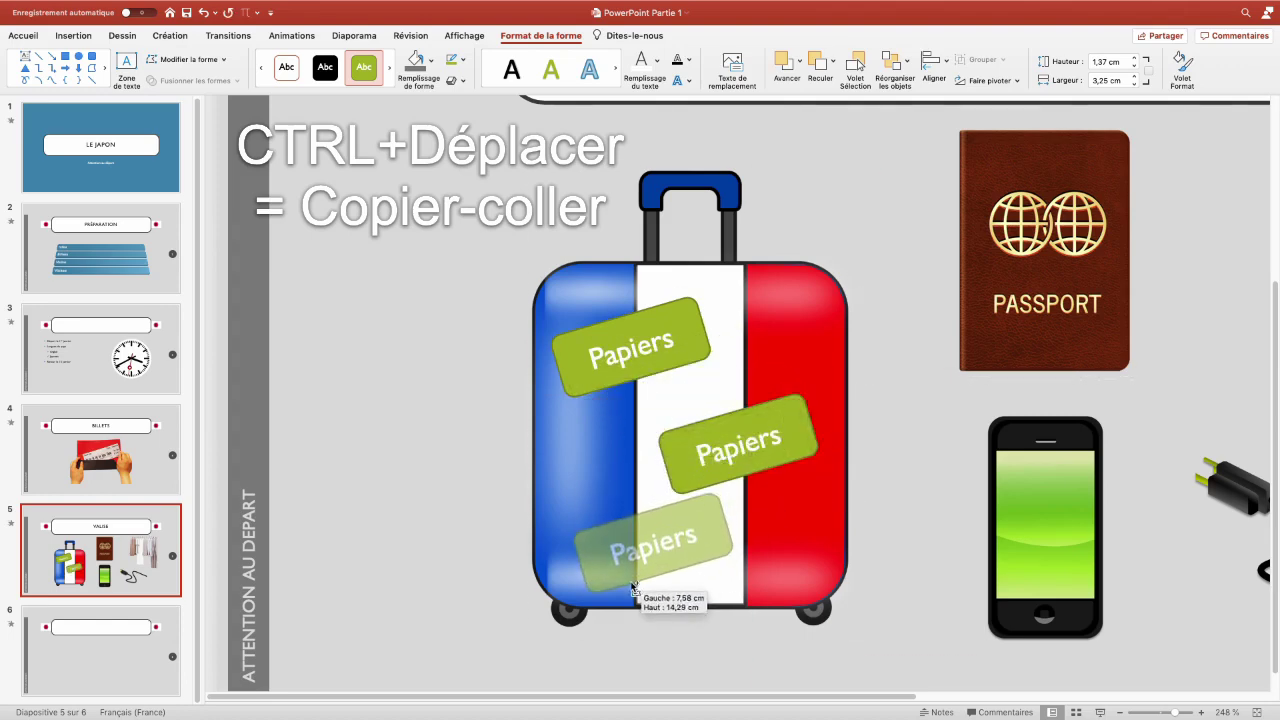
{"action": "left_click_drag", "start_coordinate": [717, 486], "coordinate": [586, 585], "text": "ctrl"}
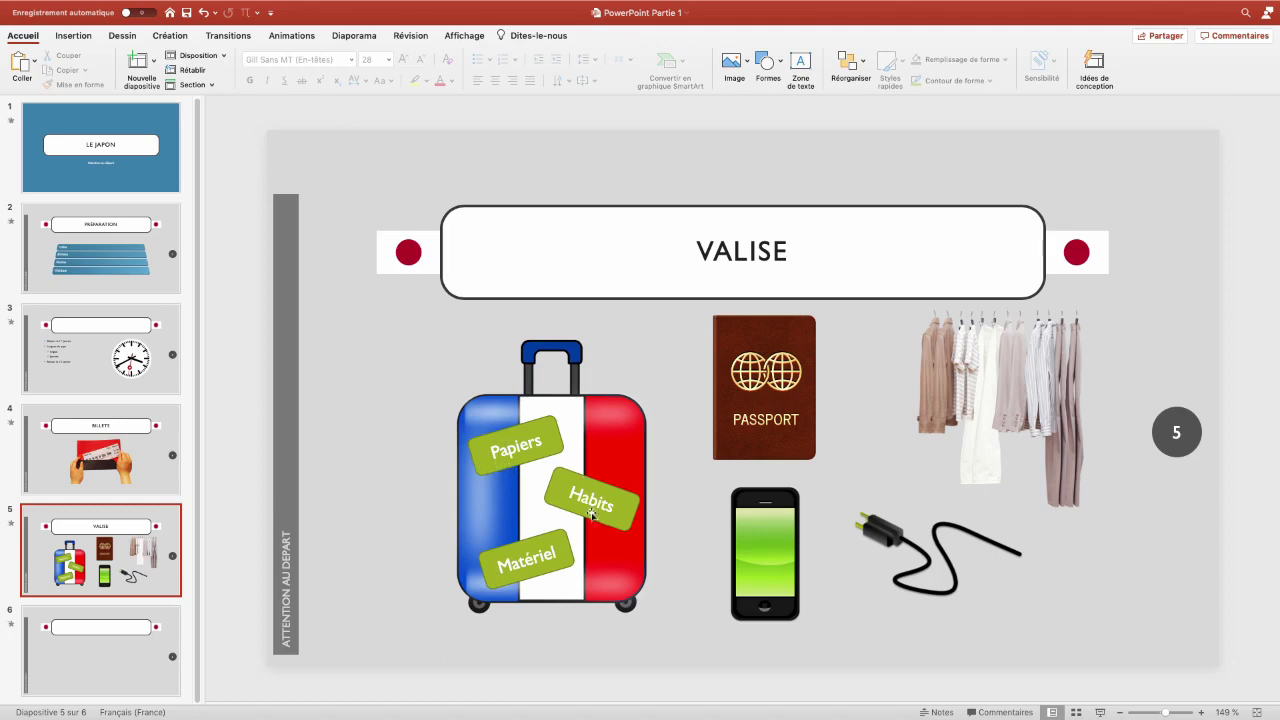
{"action": "left_click", "coordinate": [519, 452]}
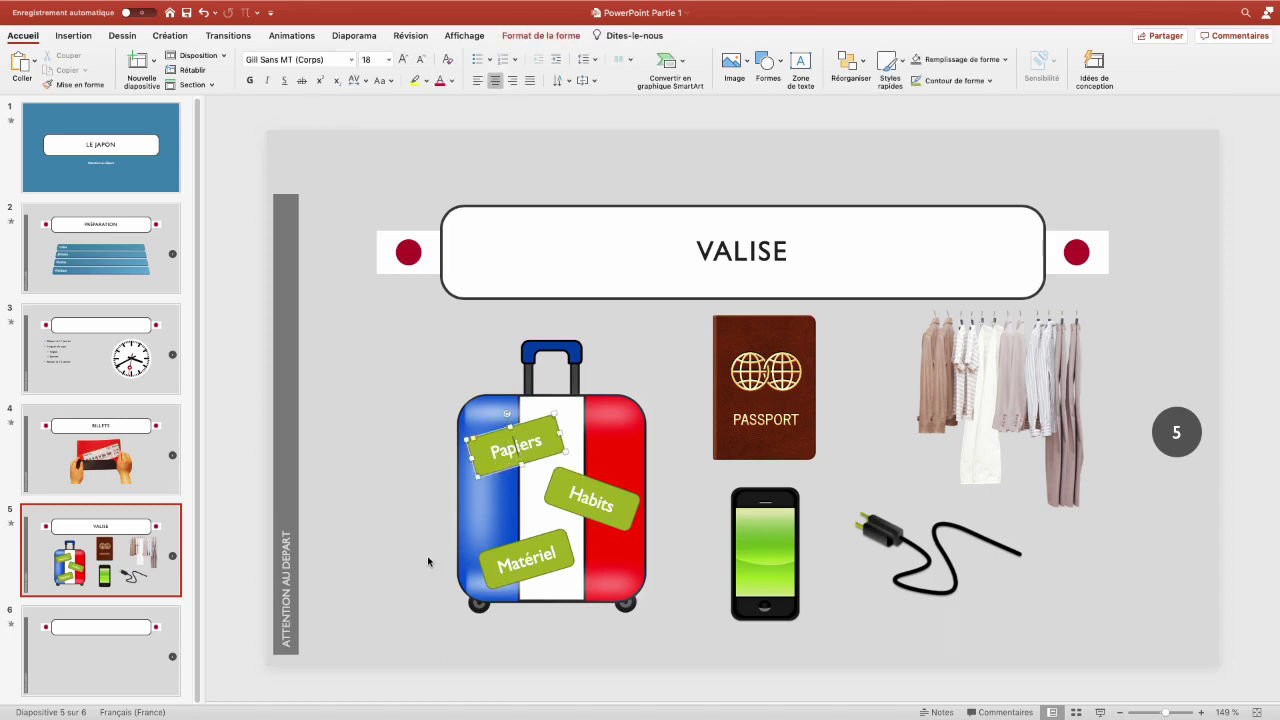
Fill the Papiers, Habits and Matériel tags steel blue with a black outline.
{"action": "left_click", "coordinate": [595, 503], "text": "shift"}
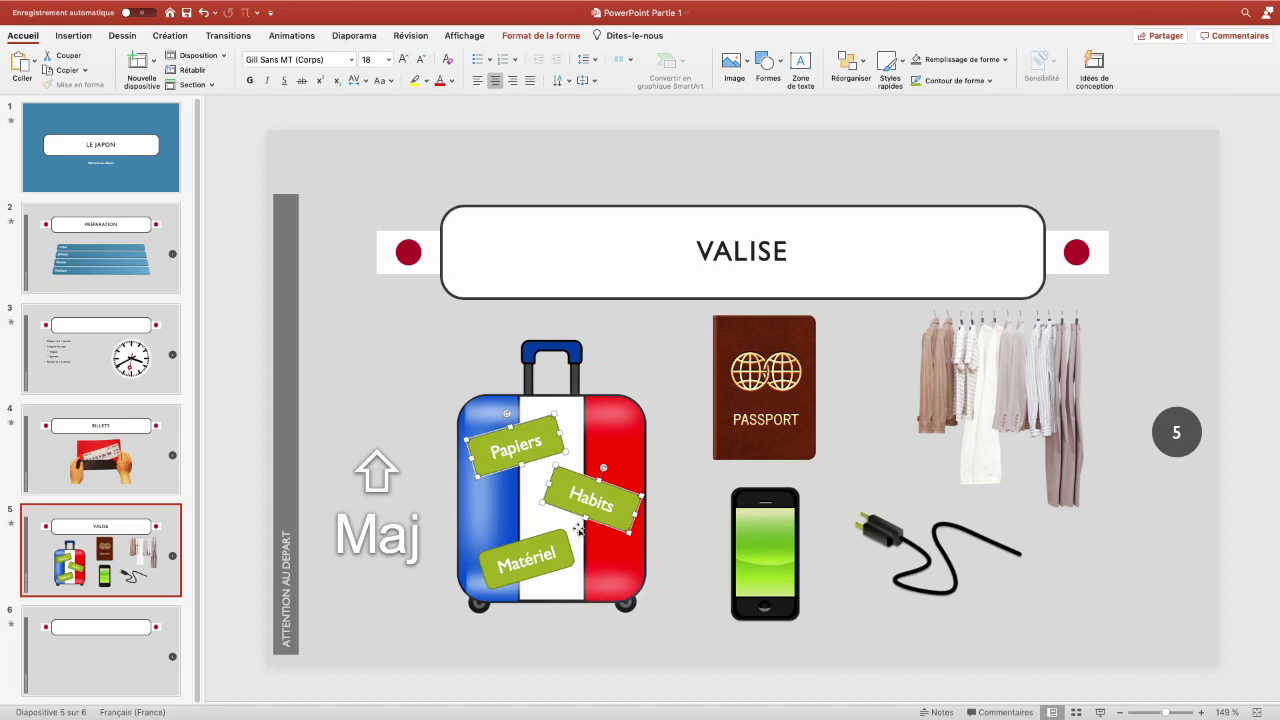
{"action": "left_click", "coordinate": [551, 562], "text": "shift"}
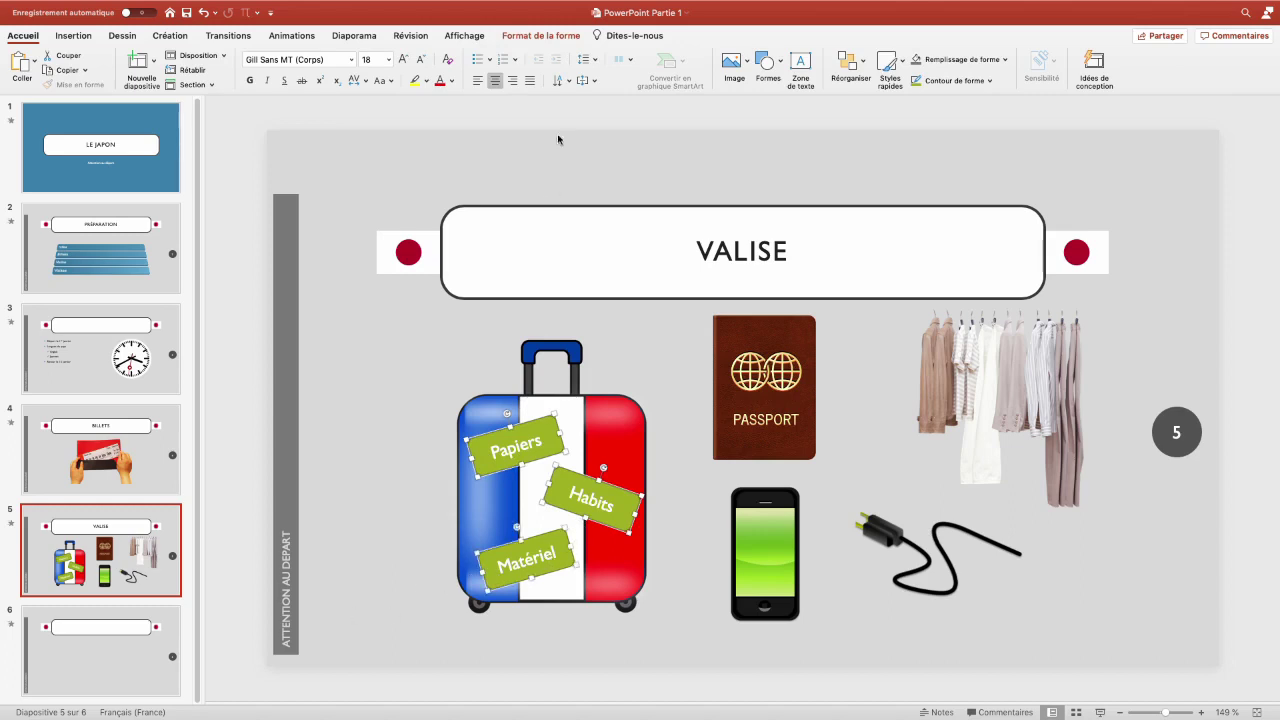
{"action": "left_click", "coordinate": [536, 36]}
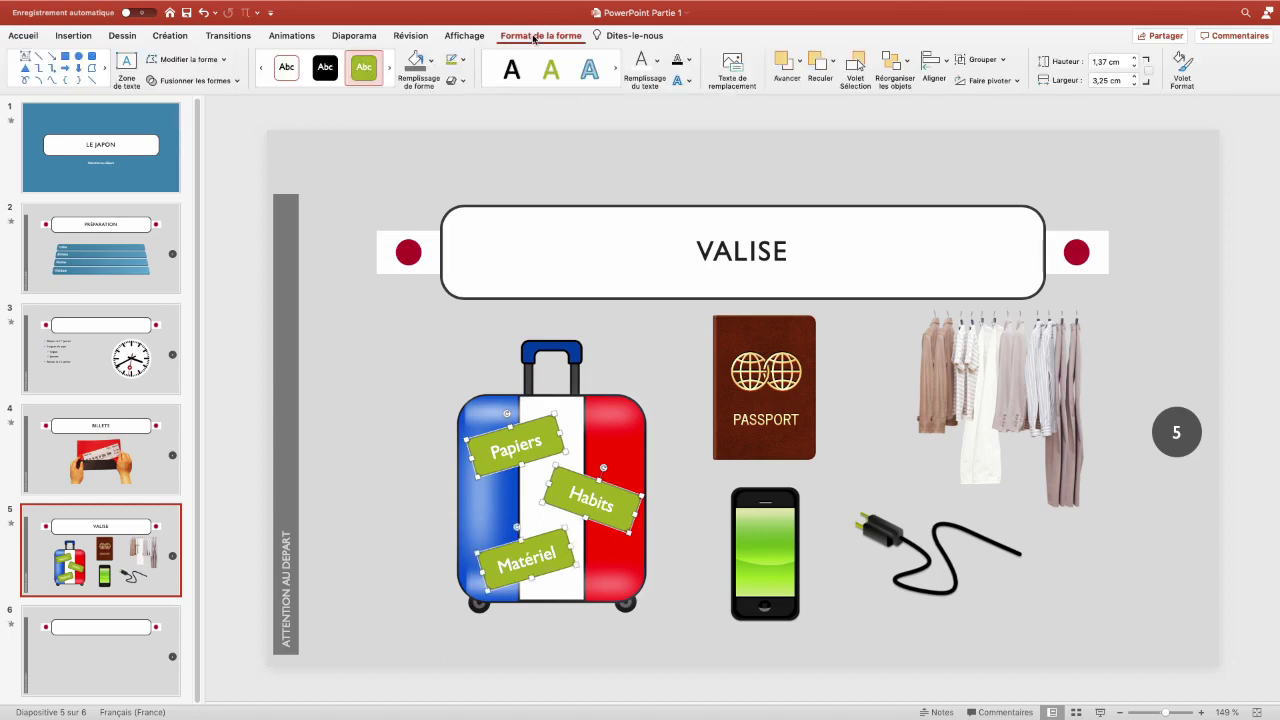
{"action": "left_click", "coordinate": [433, 68]}
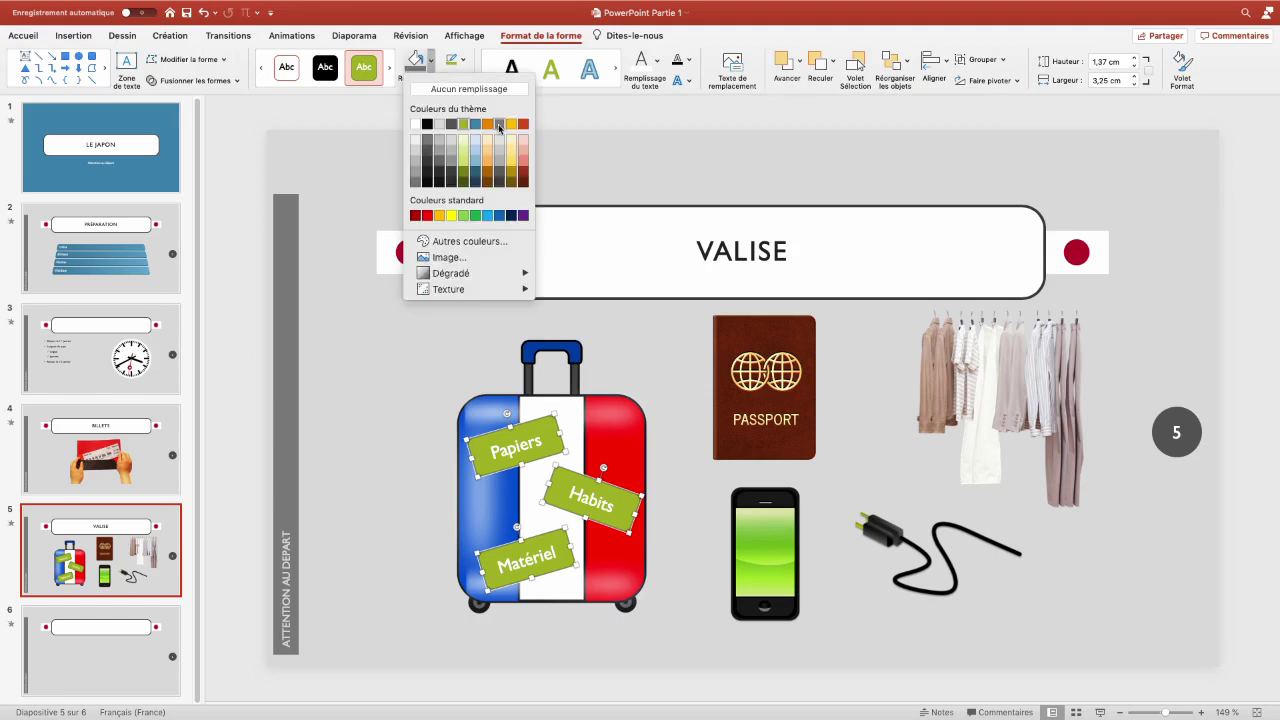
{"action": "left_click", "coordinate": [475, 123]}
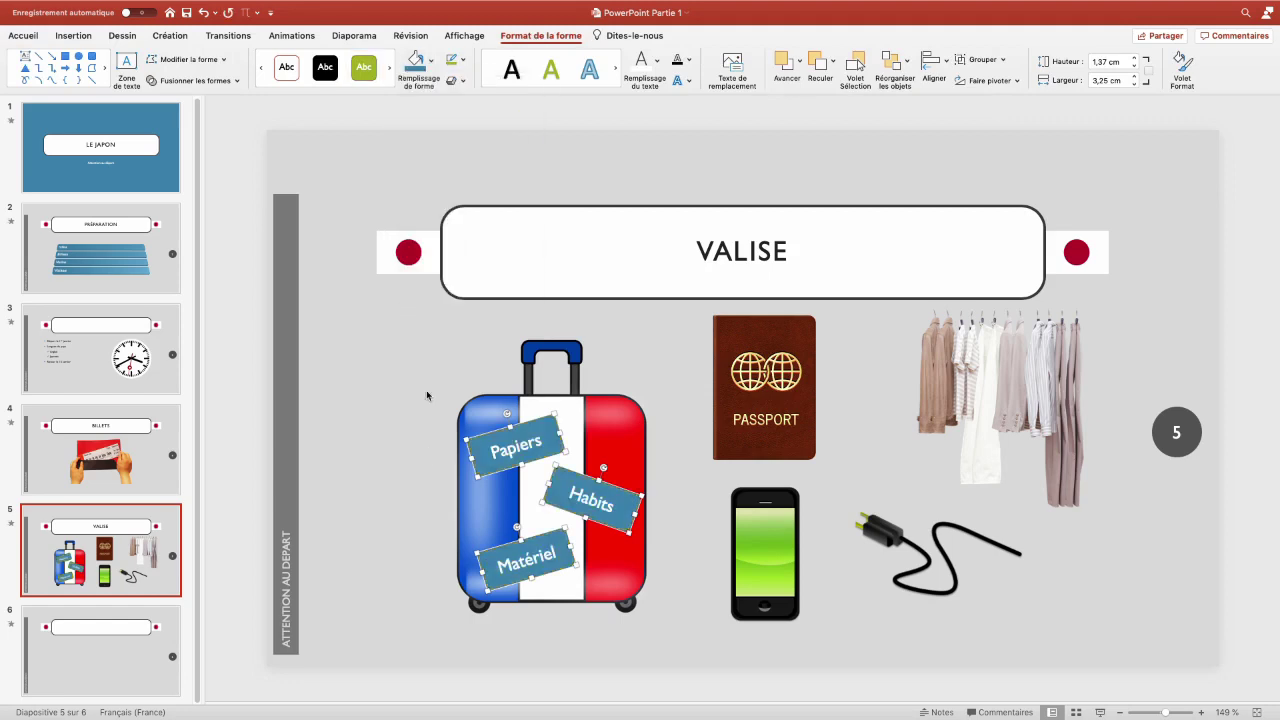
{"action": "left_click", "coordinate": [461, 61]}
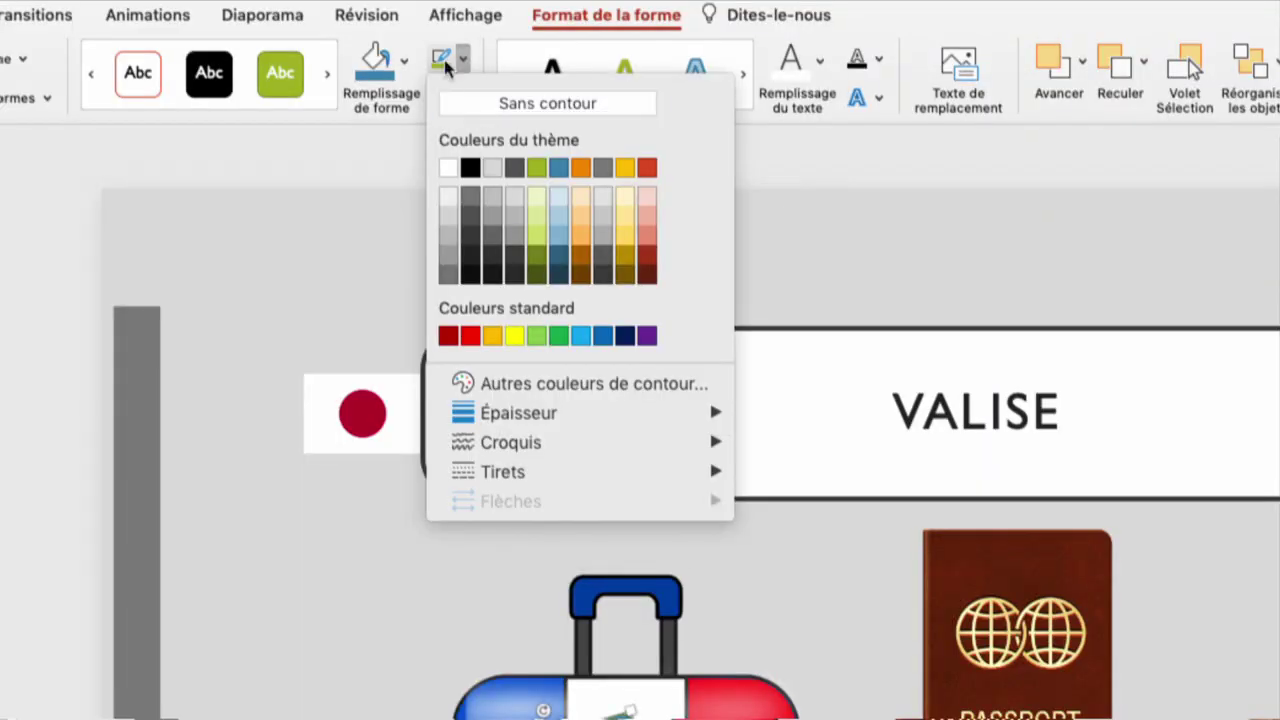
{"action": "left_click", "coordinate": [470, 168]}
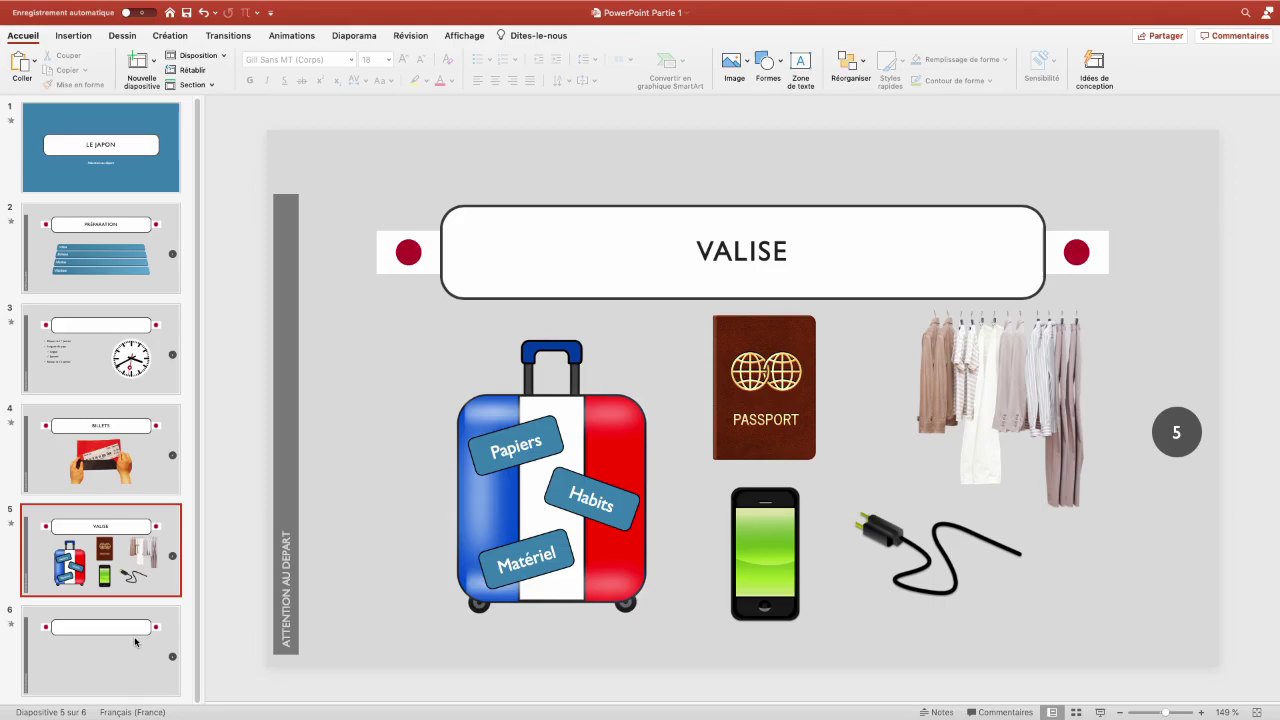
{"action": "left_click", "coordinate": [136, 642]}
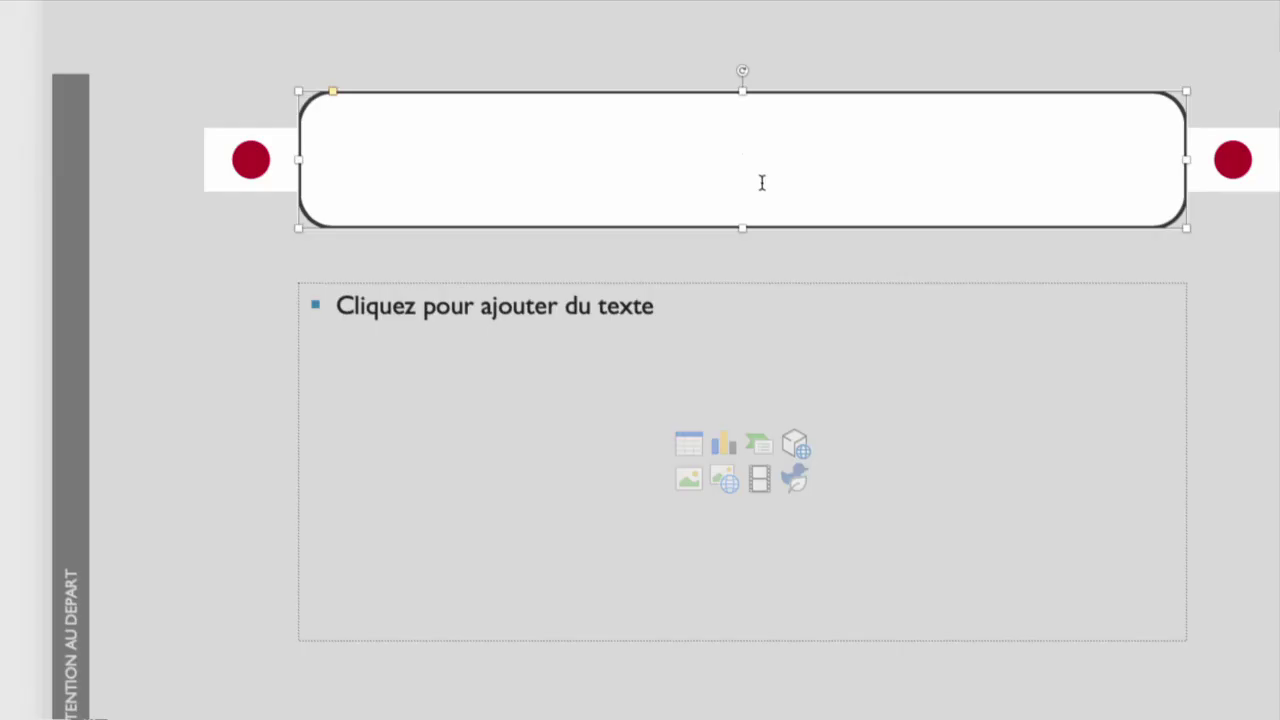
Title slide 6 VISITES.
{"action": "type", "text": "VISITES"}
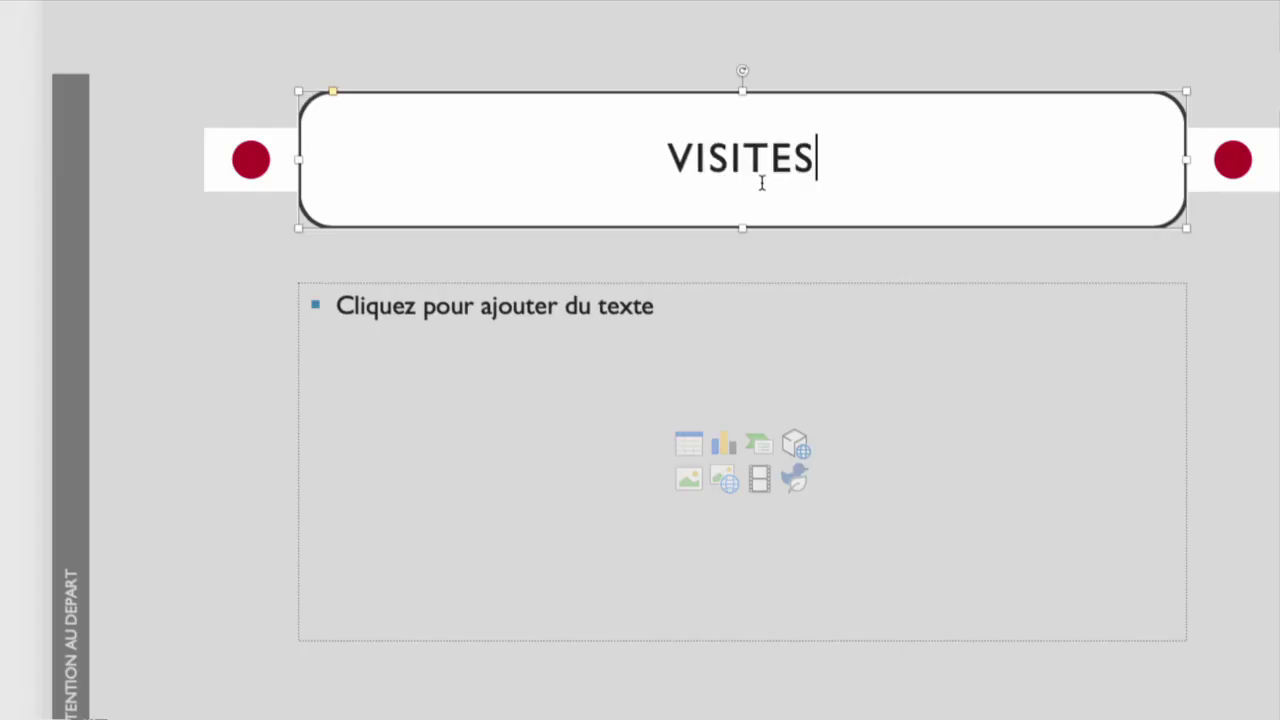
Insert a 2D clustered column chart into slide 6's placeholder.
{"action": "left_click", "coordinate": [725, 446]}
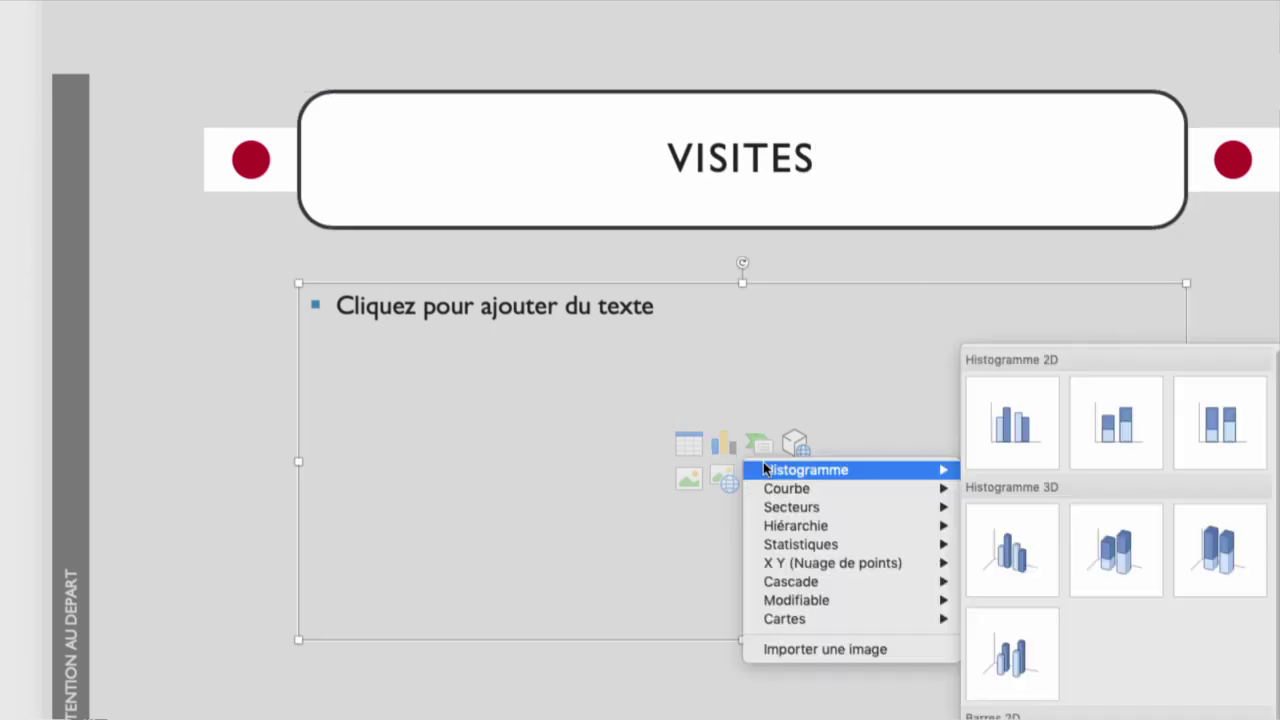
{"action": "left_click", "coordinate": [1030, 450]}
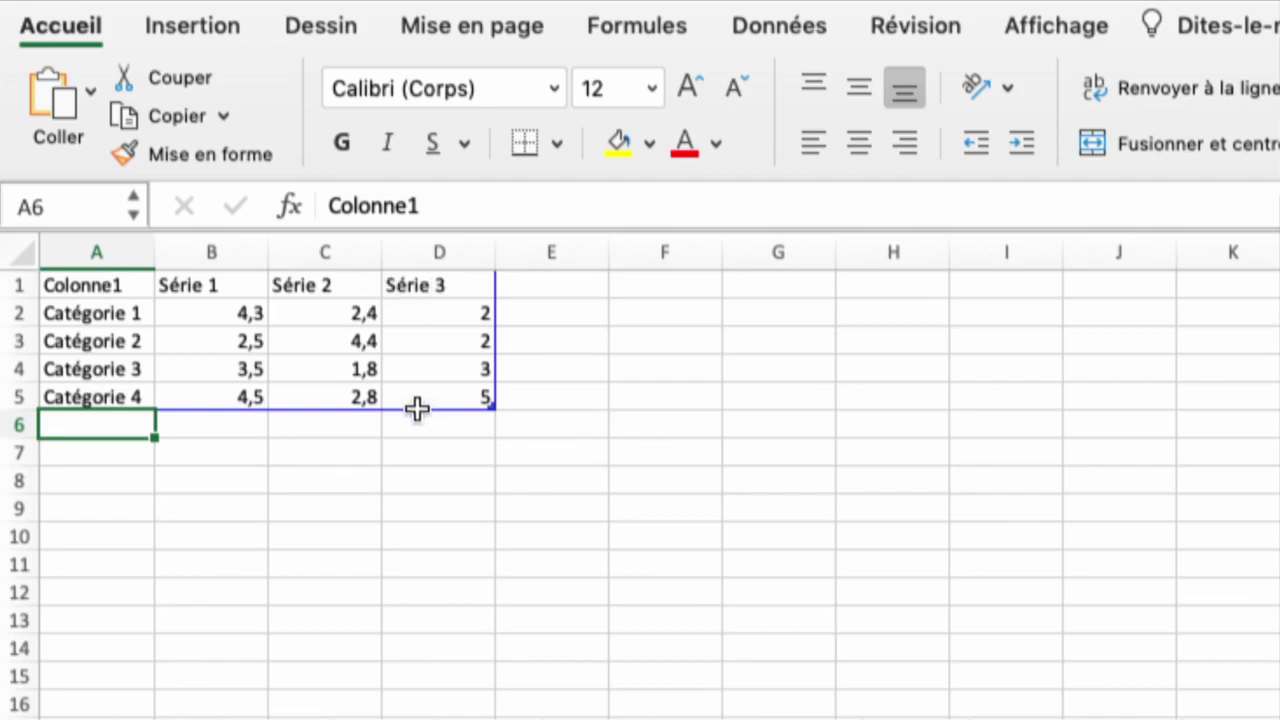
Shrink the chart data range to A1:C4, dropping Série 3 and Catégorie 4.
{"action": "left_click", "coordinate": [198, 286]}
{"action": "key", "text": "Right"}
{"action": "key", "text": "Right"}
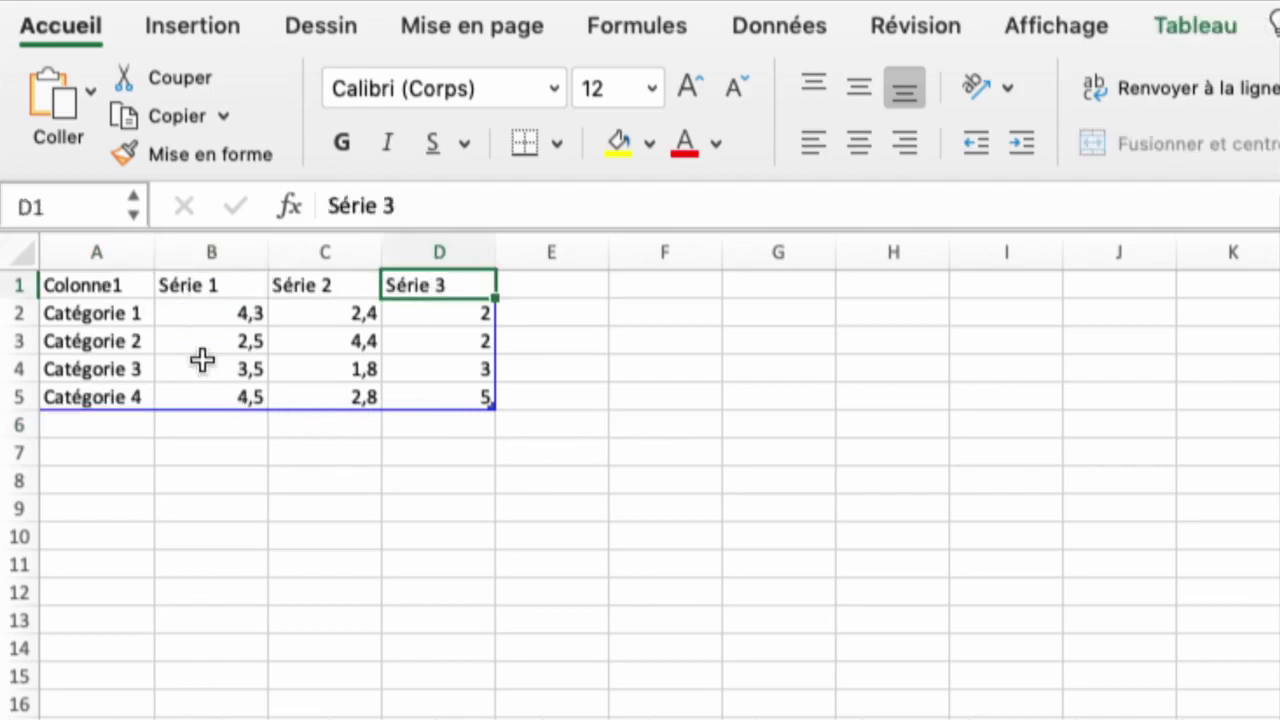
{"action": "left_click_drag", "start_coordinate": [114, 316], "coordinate": [120, 392]}
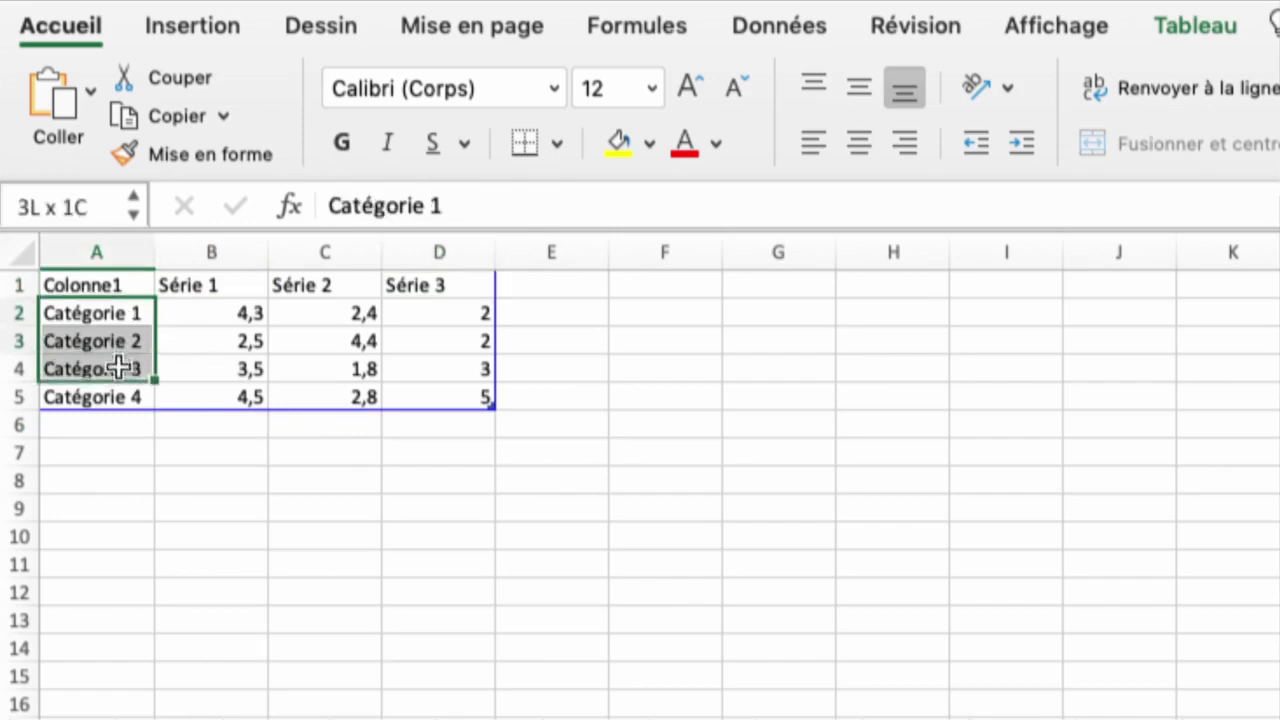
{"action": "left_click_drag", "start_coordinate": [209, 318], "coordinate": [429, 371]}
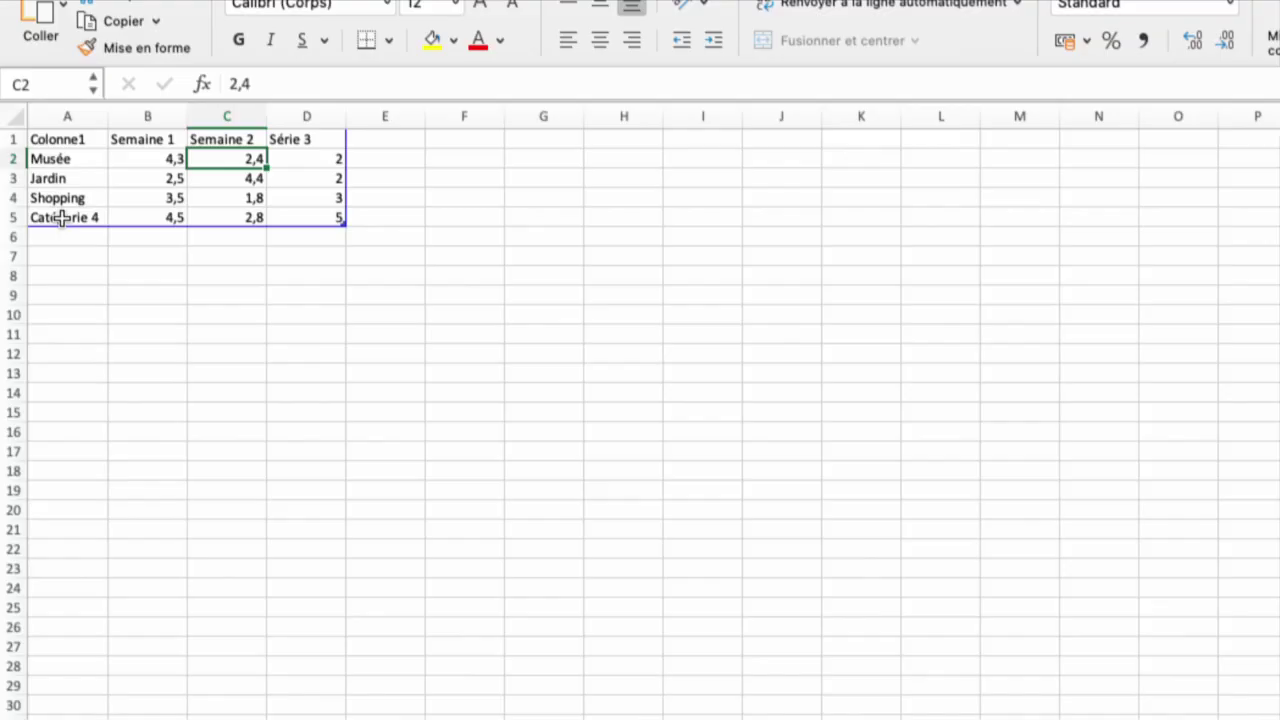
{"action": "left_click_drag", "start_coordinate": [62, 218], "coordinate": [318, 218]}
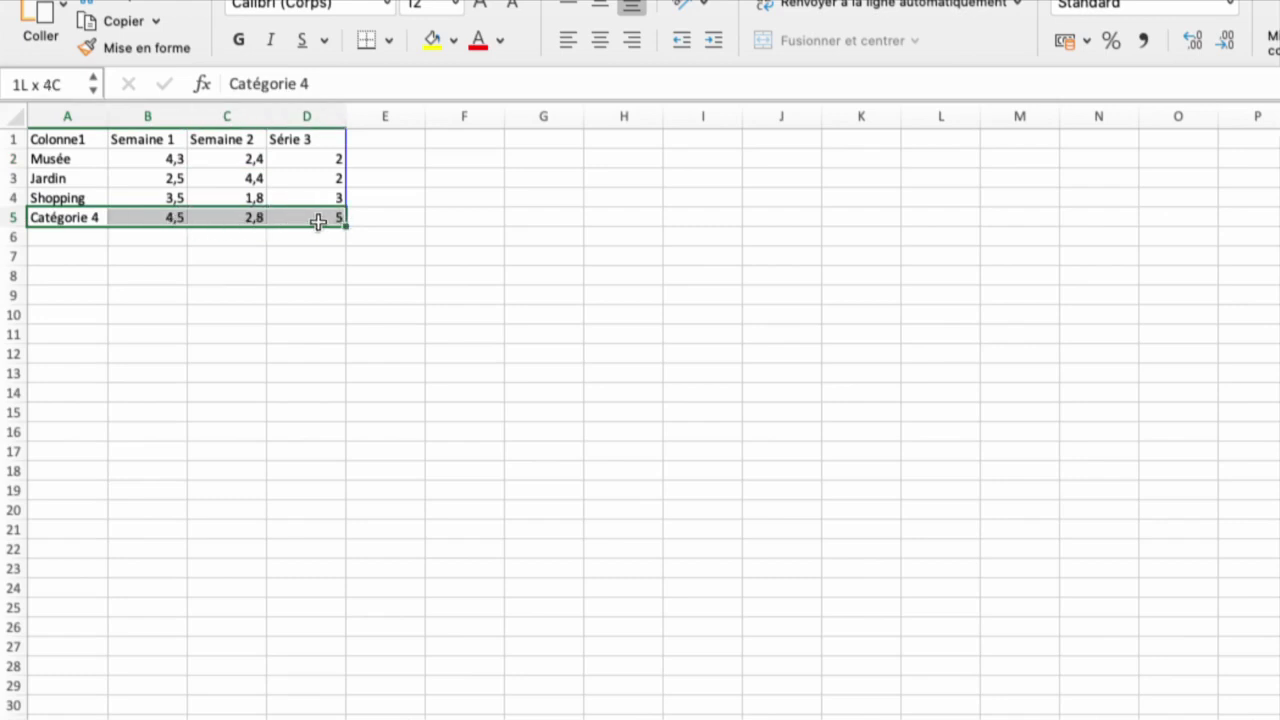
{"action": "left_click_drag", "start_coordinate": [312, 137], "coordinate": [312, 215]}
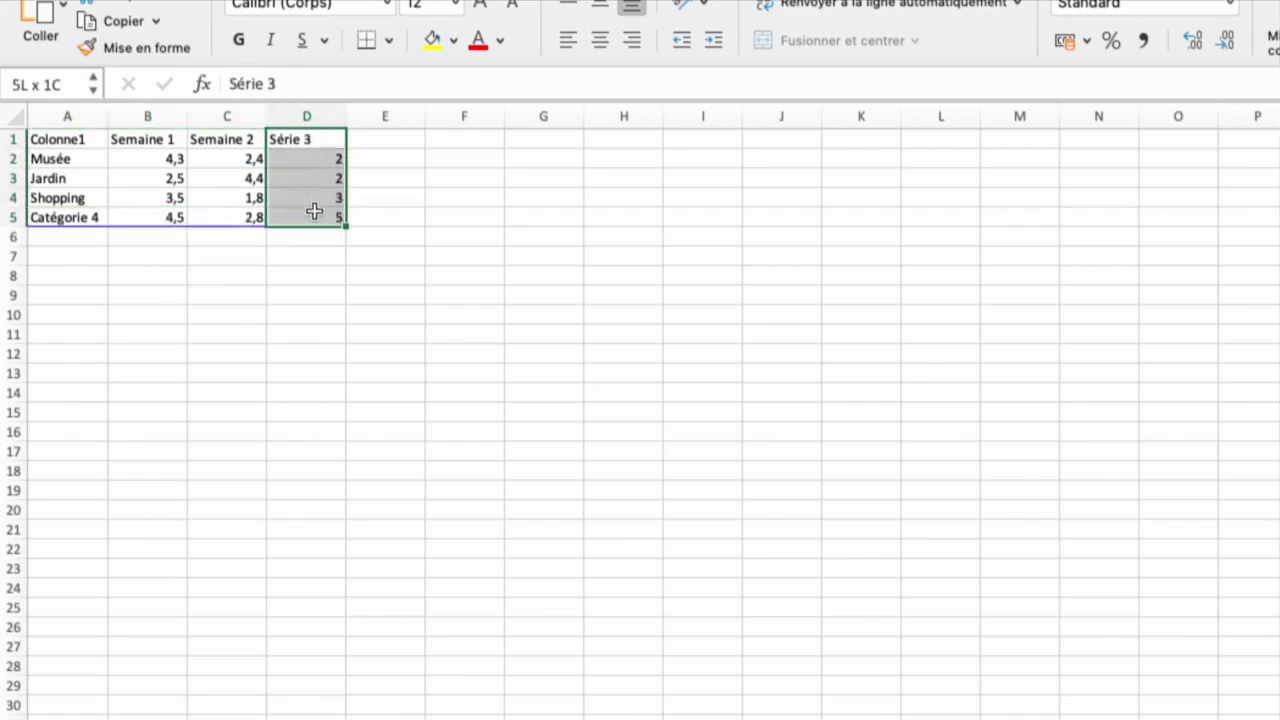
{"action": "left_click", "coordinate": [224, 196]}
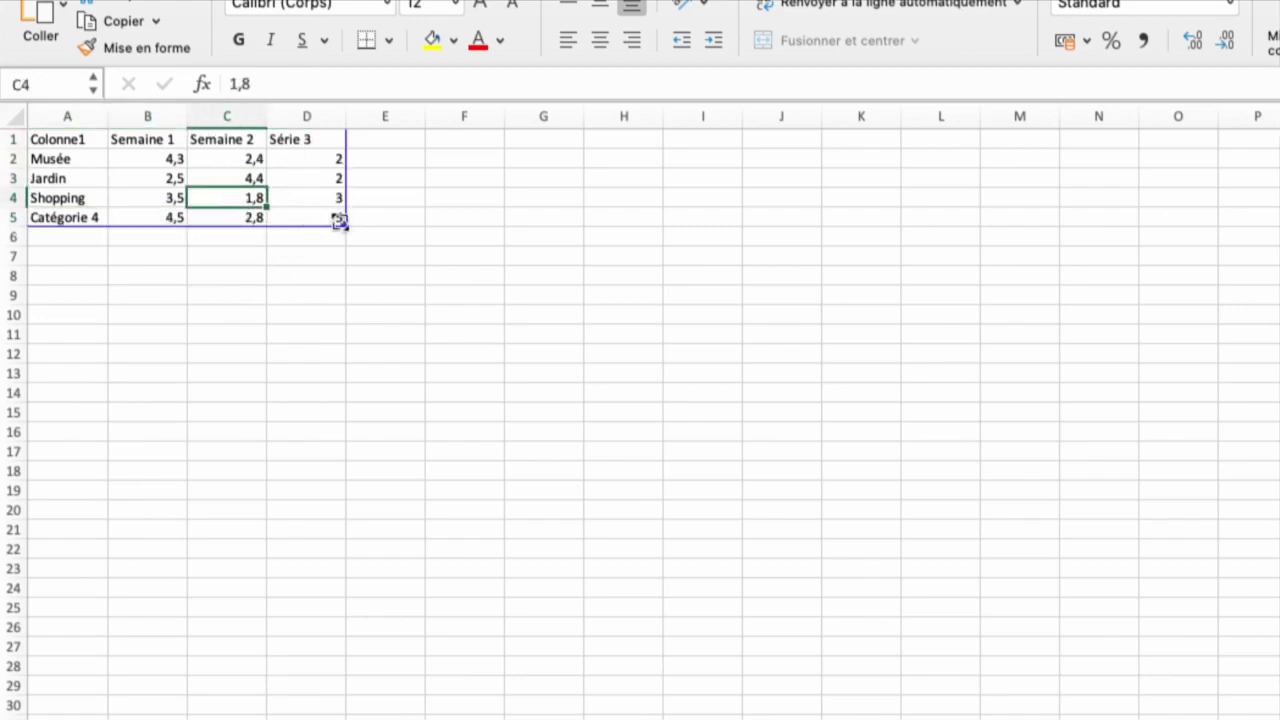
{"action": "left_click_drag", "start_coordinate": [340, 222], "coordinate": [261, 224]}
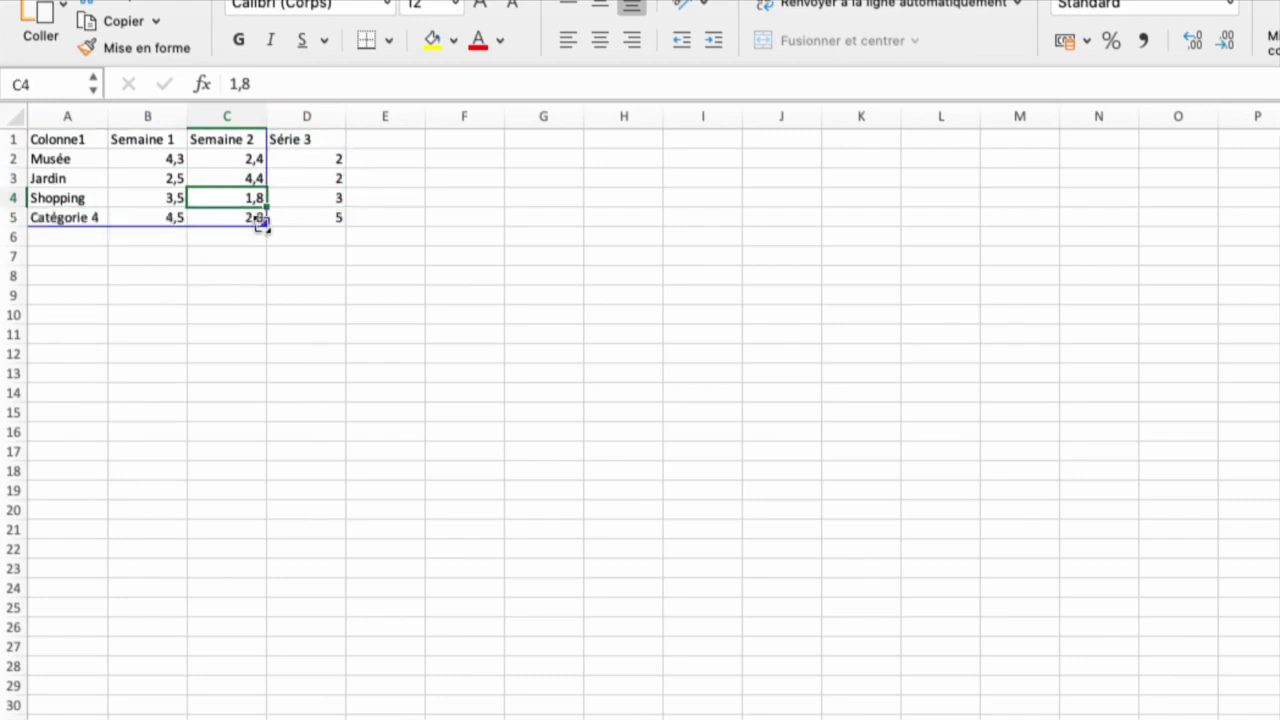
{"action": "left_click_drag", "start_coordinate": [261, 222], "coordinate": [262, 204]}
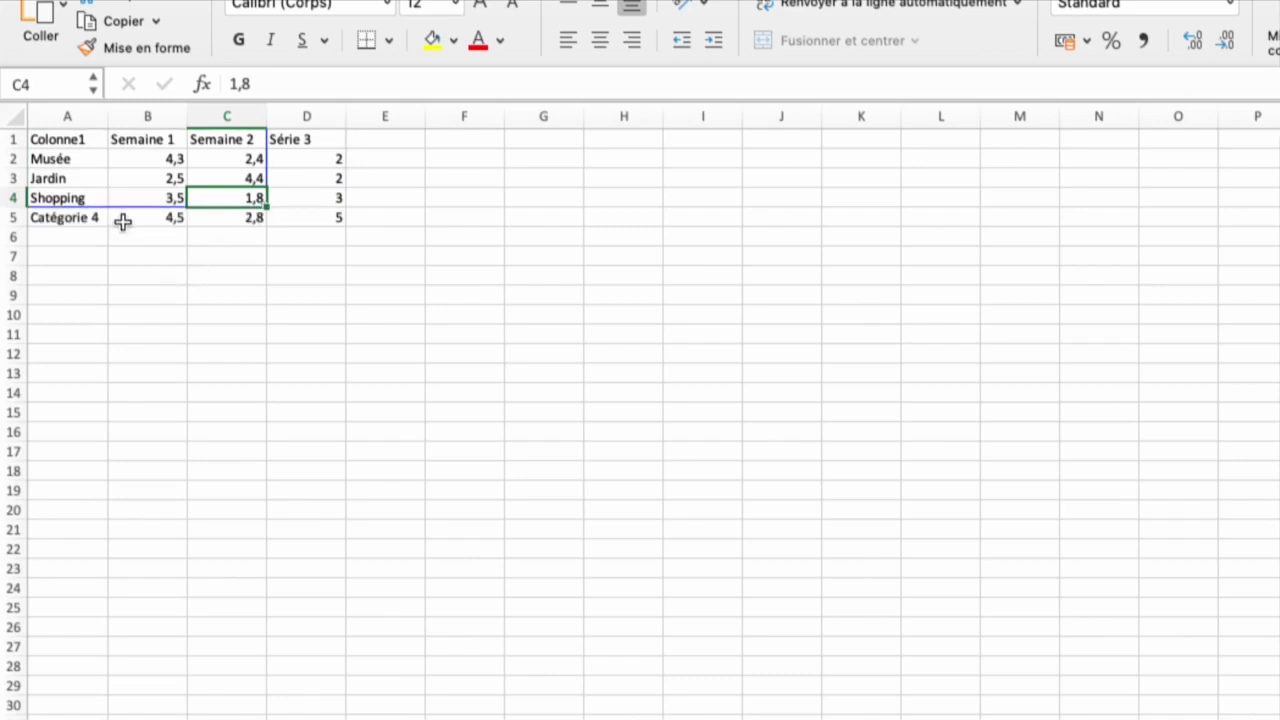
{"action": "left_click_drag", "start_coordinate": [140, 219], "coordinate": [300, 216]}
{"action": "left_click_drag", "start_coordinate": [300, 140], "coordinate": [305, 198]}
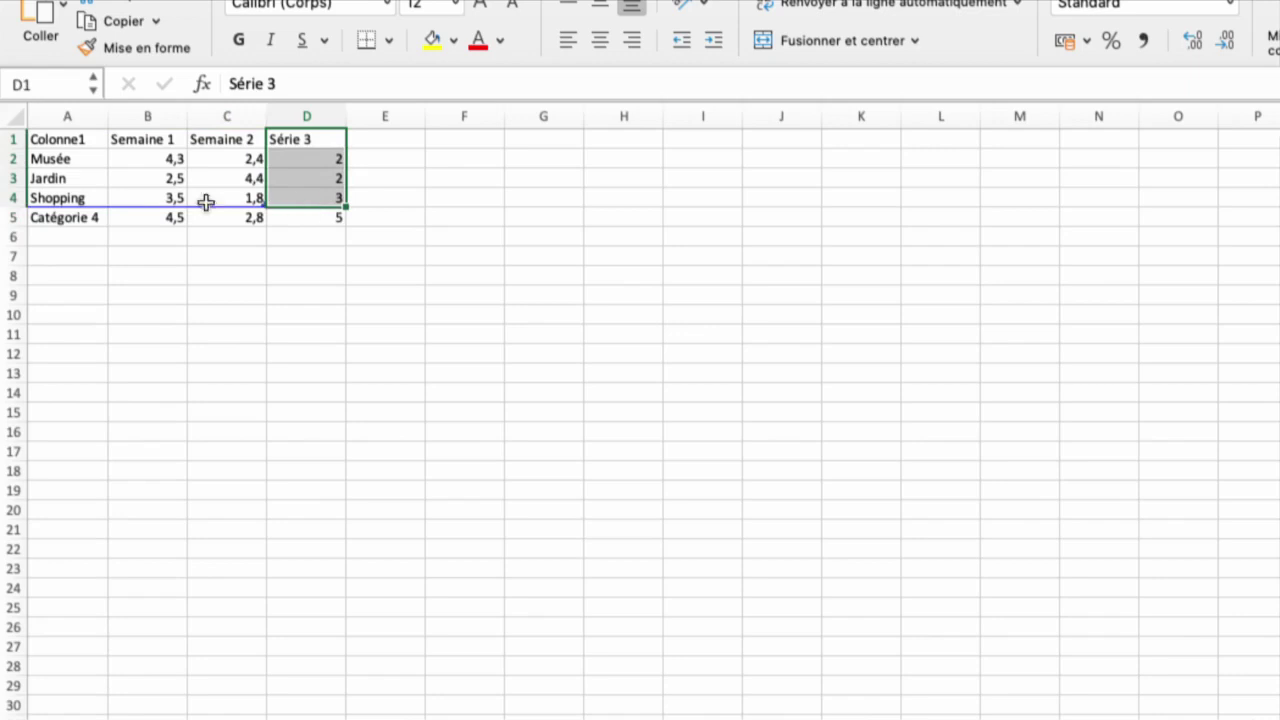
{"action": "left_click", "coordinate": [86, 256]}
{"action": "left_click_drag", "start_coordinate": [77, 214], "coordinate": [295, 222]}
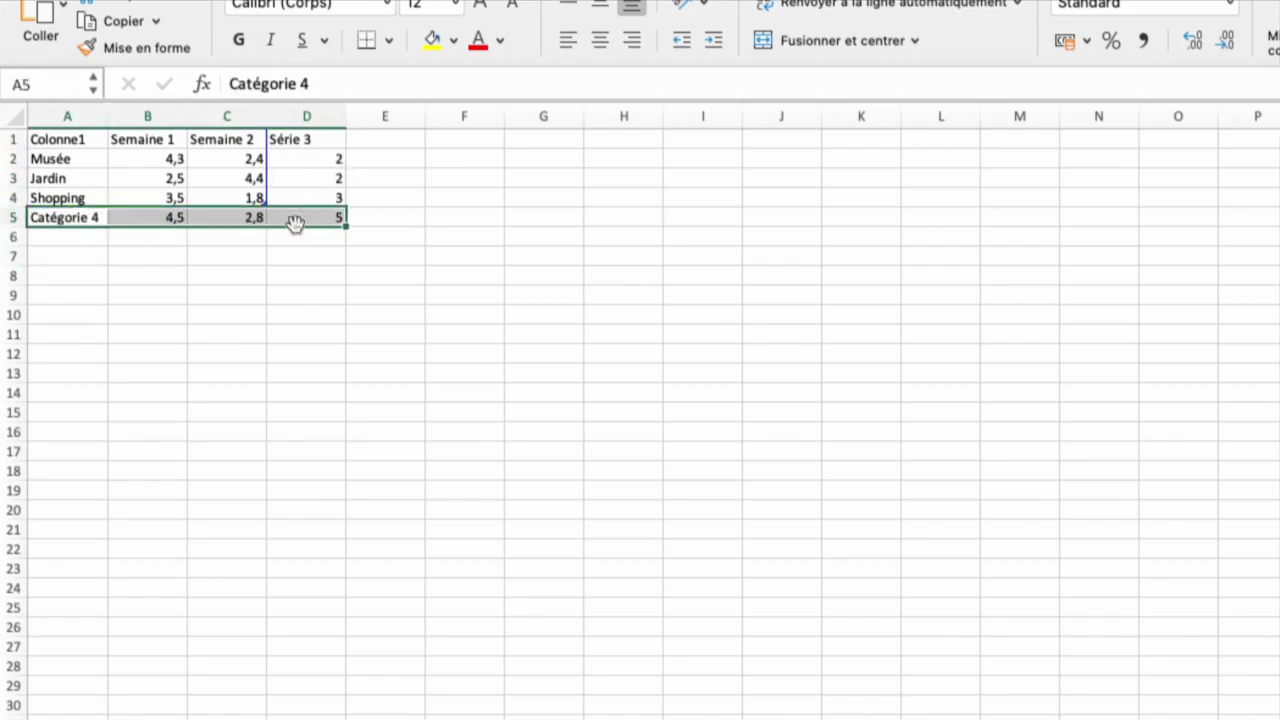
{"action": "left_click", "coordinate": [177, 298]}
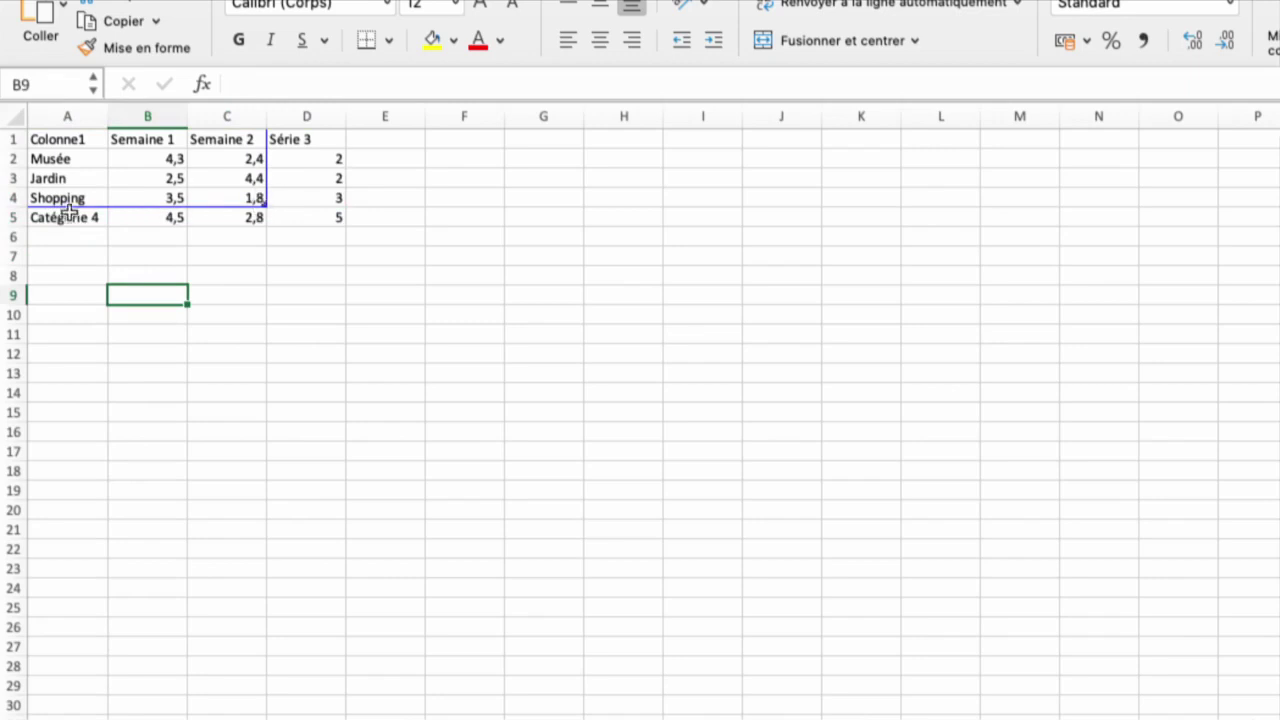
Enter 40 in cell B2.
{"action": "left_click", "coordinate": [178, 158]}
{"action": "type", "text": "40"}
{"action": "key", "text": "Tab"}
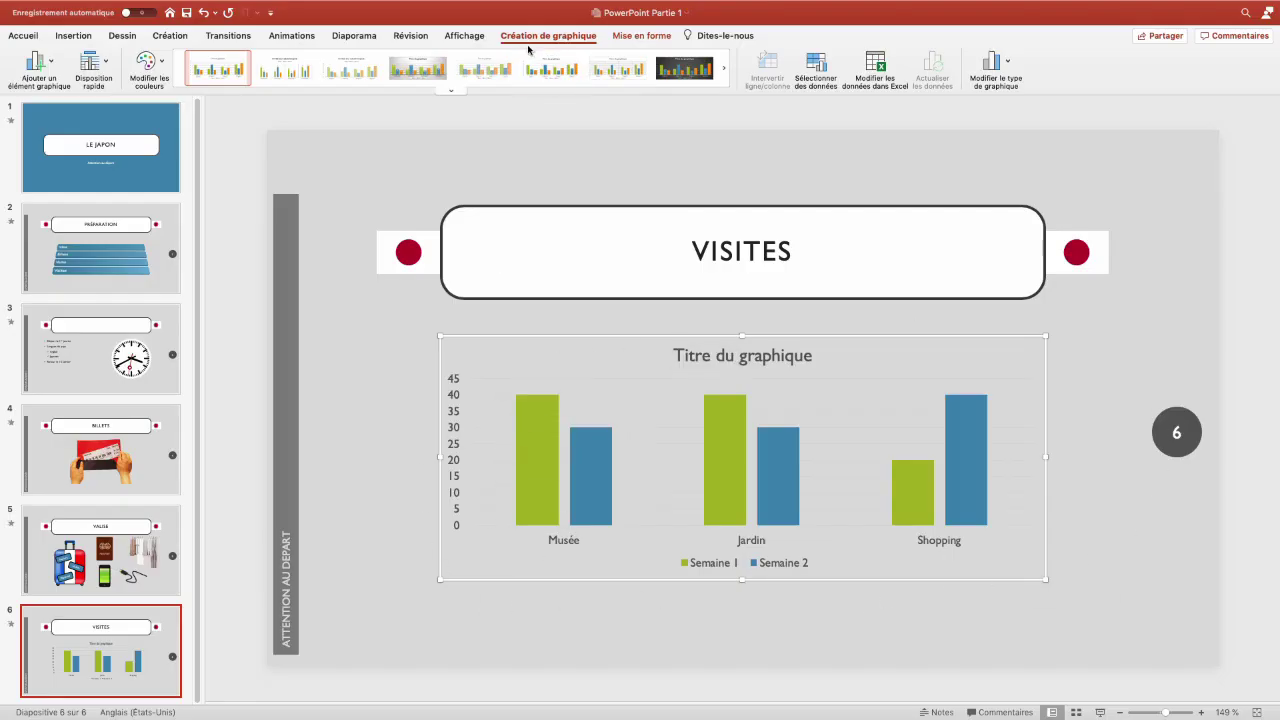
Try several chart styles, settling on one with axis and data labels.
{"action": "left_click", "coordinate": [278, 76]}
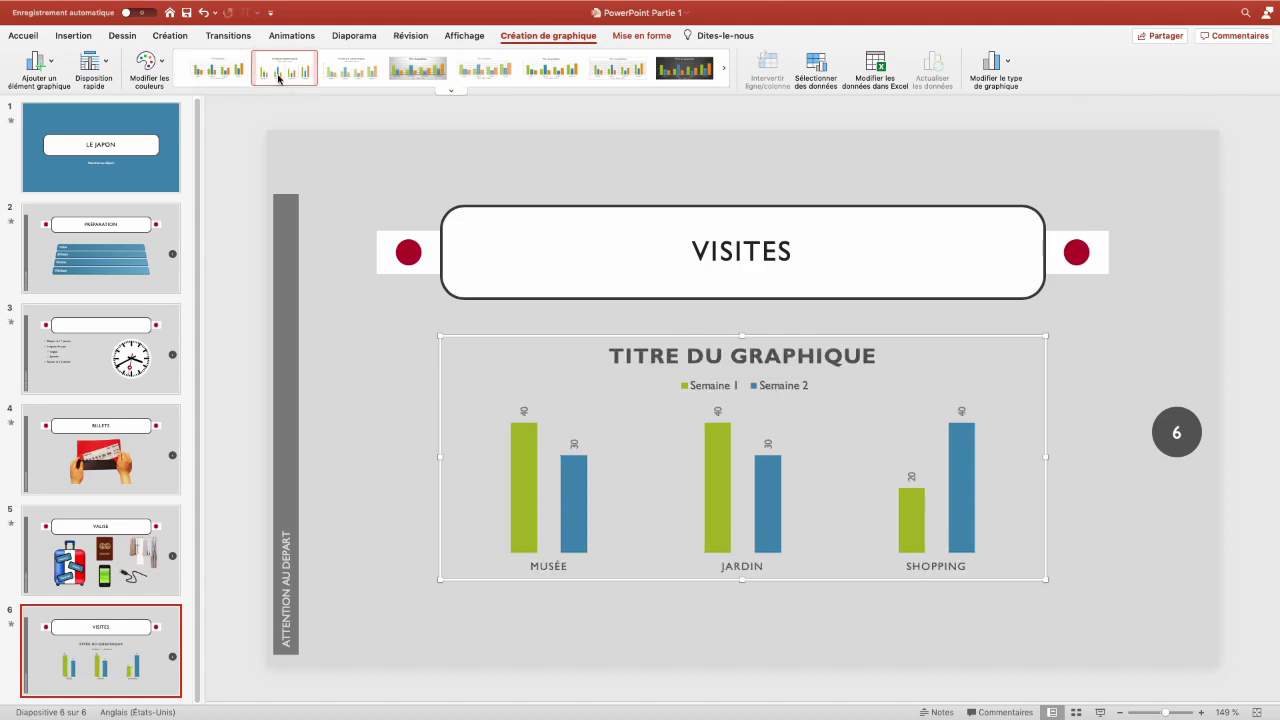
{"action": "left_click", "coordinate": [363, 76]}
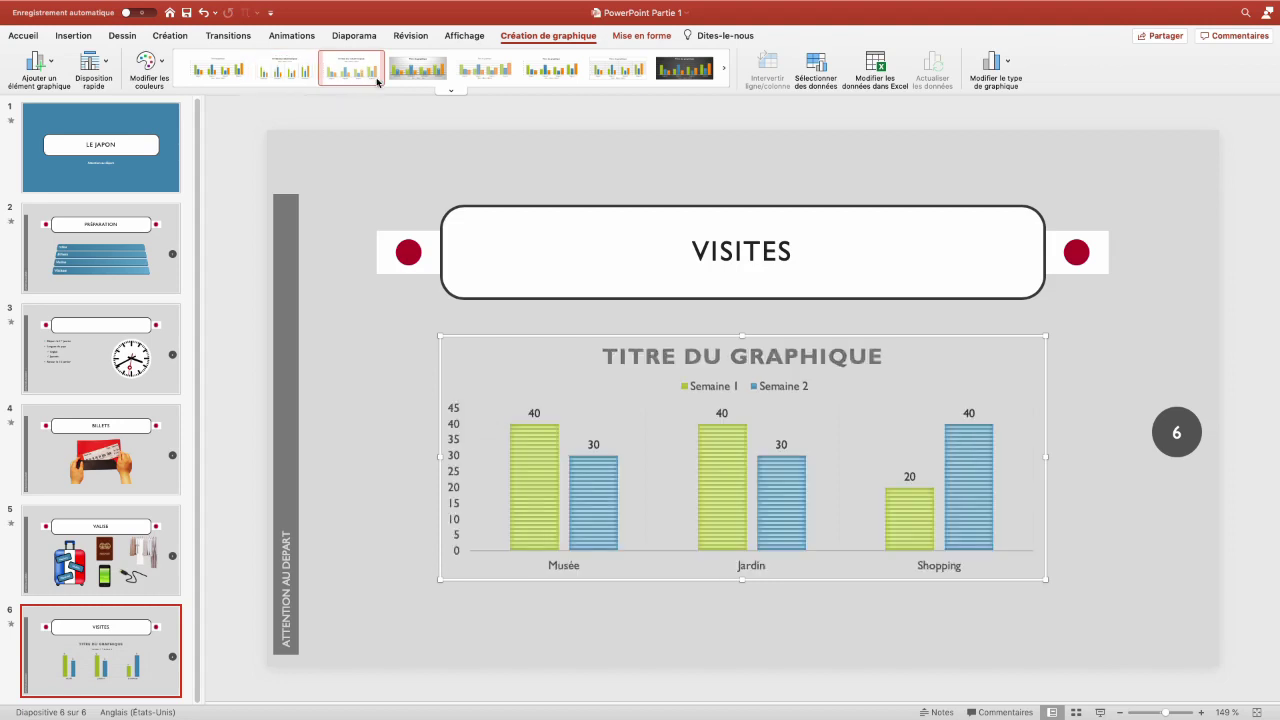
{"action": "left_click", "coordinate": [418, 72]}
{"action": "left_click", "coordinate": [551, 70]}
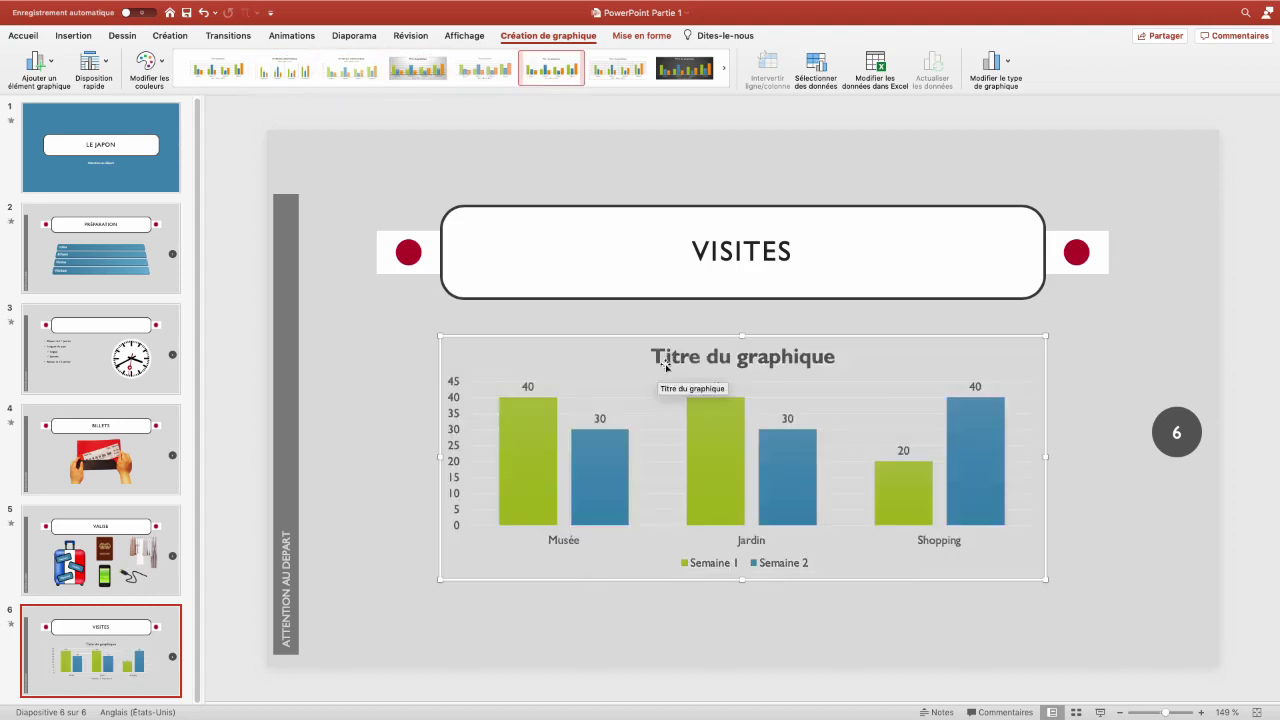
Delete the chart title and the vertical value axis.
{"action": "left_click", "coordinate": [660, 356]}
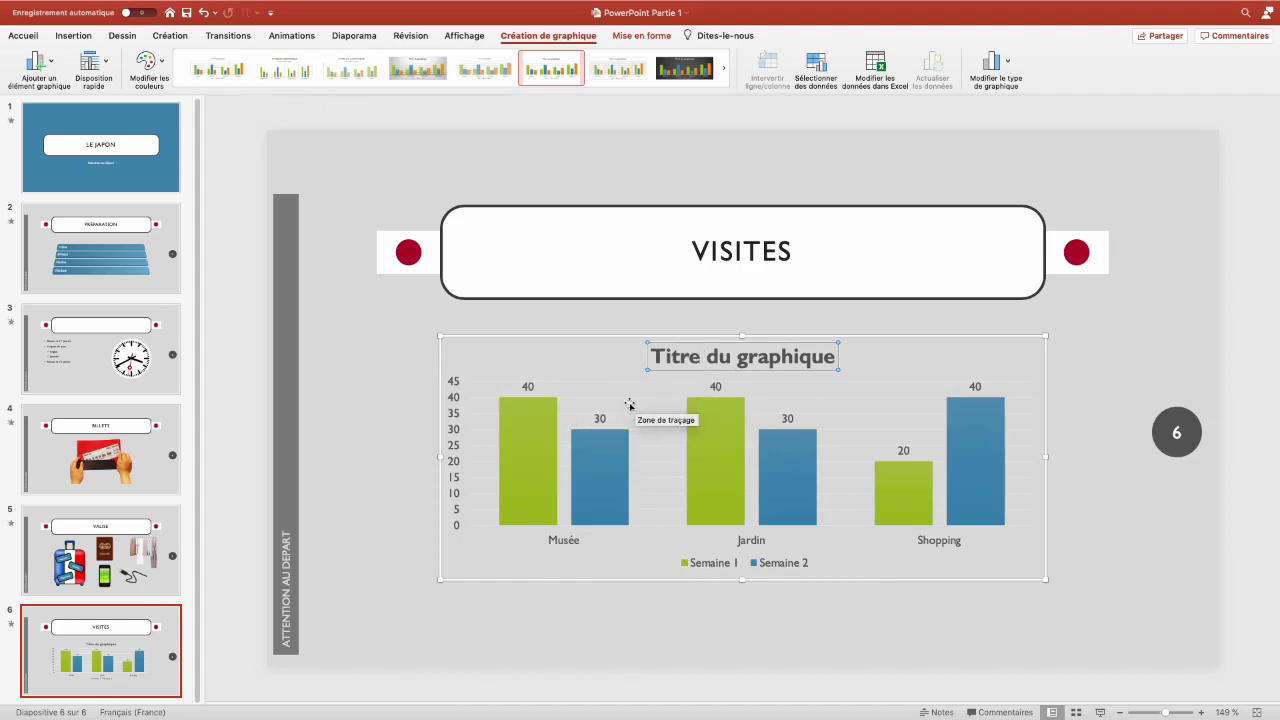
{"action": "key", "text": "Delete"}
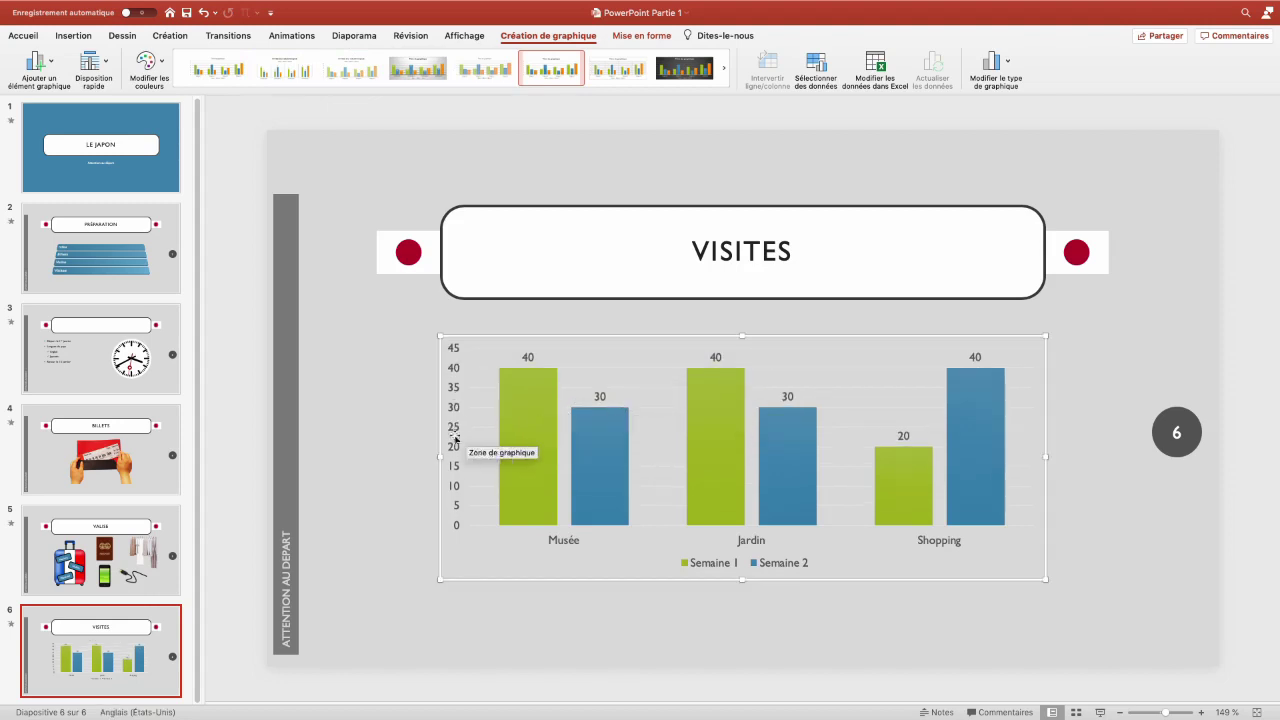
{"action": "left_click", "coordinate": [452, 432]}
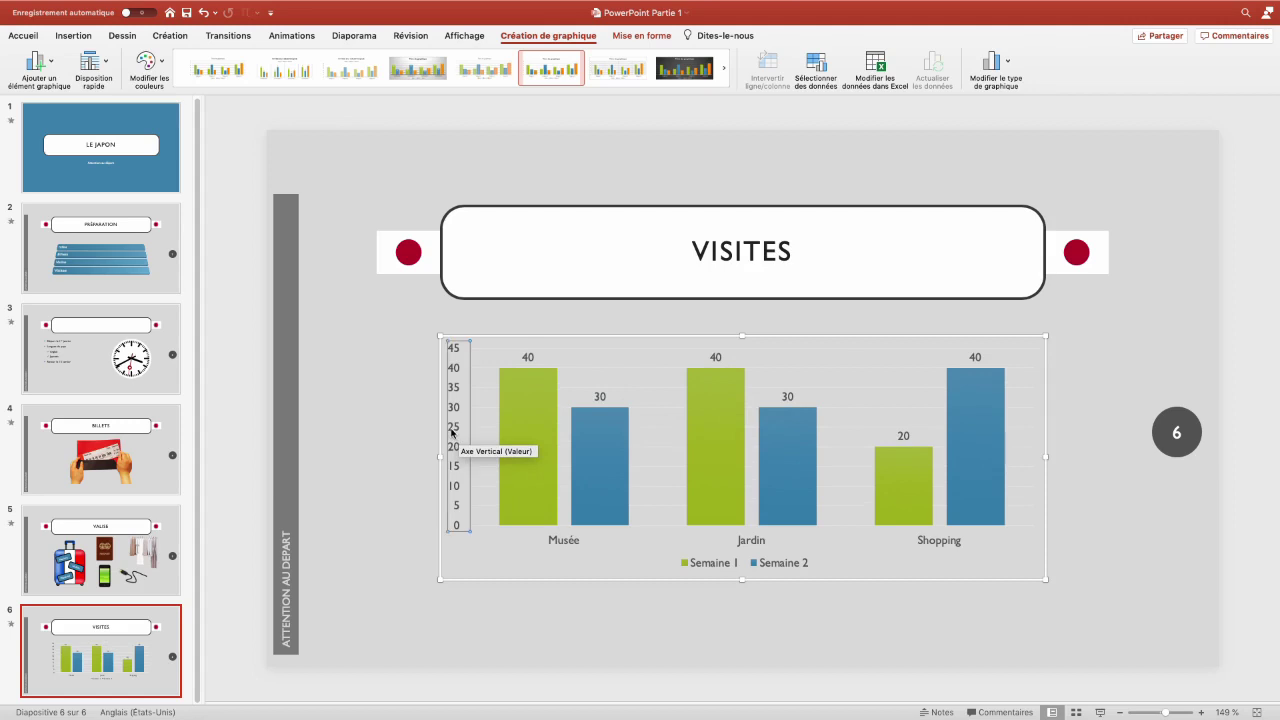
{"action": "key", "text": "Delete"}
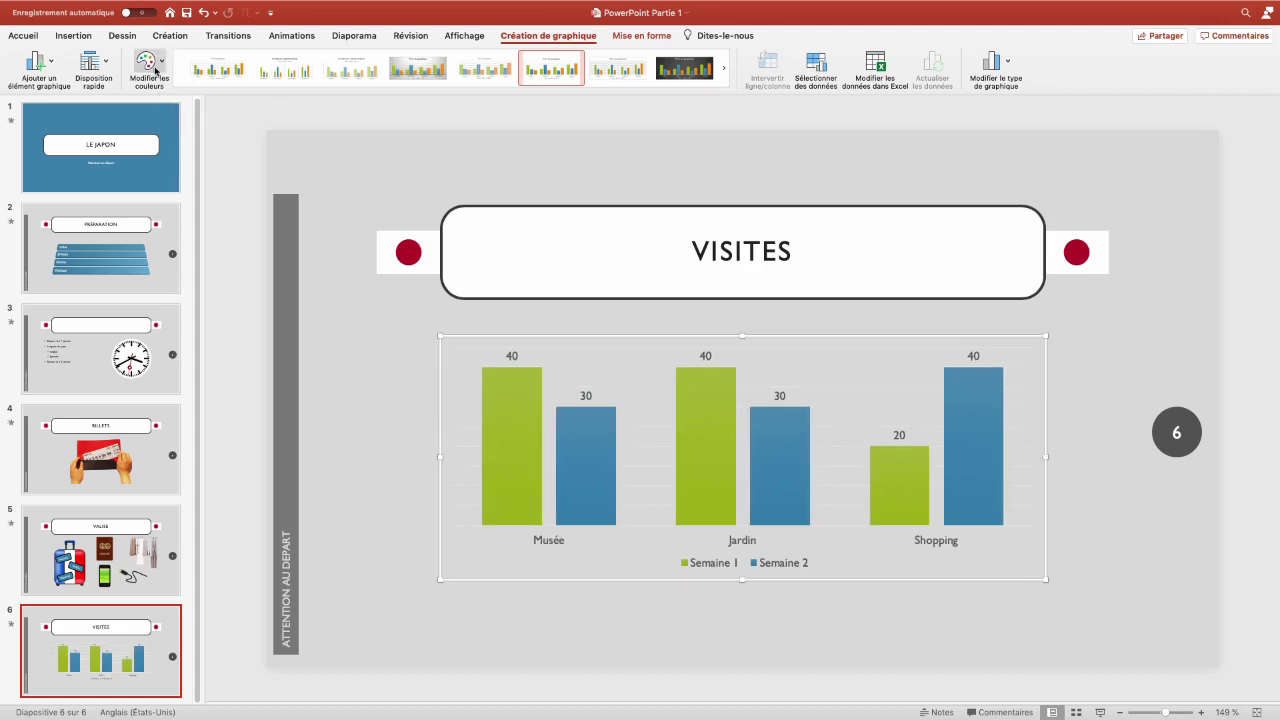
{"action": "left_click", "coordinate": [1009, 64]}
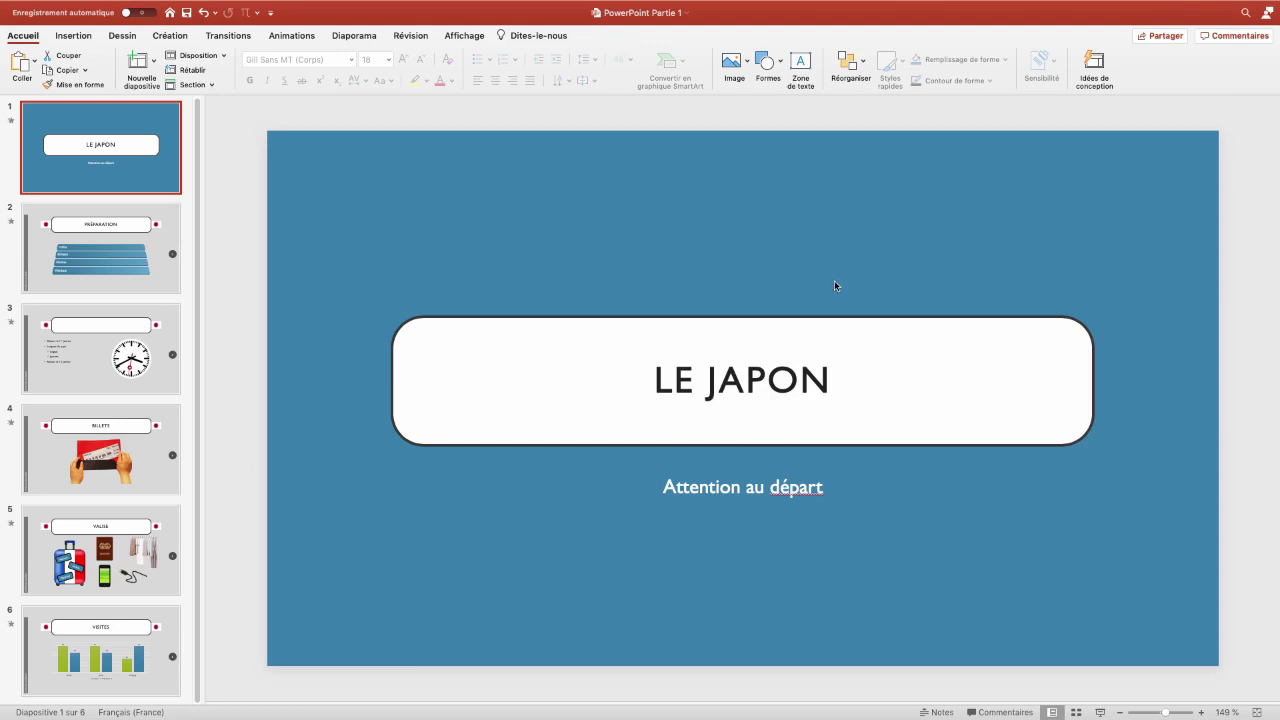
Review slides PRÉPARATION, the clock slide, BILLETS, VALISE and VISITES in turn.
{"action": "key", "text": "Down"}
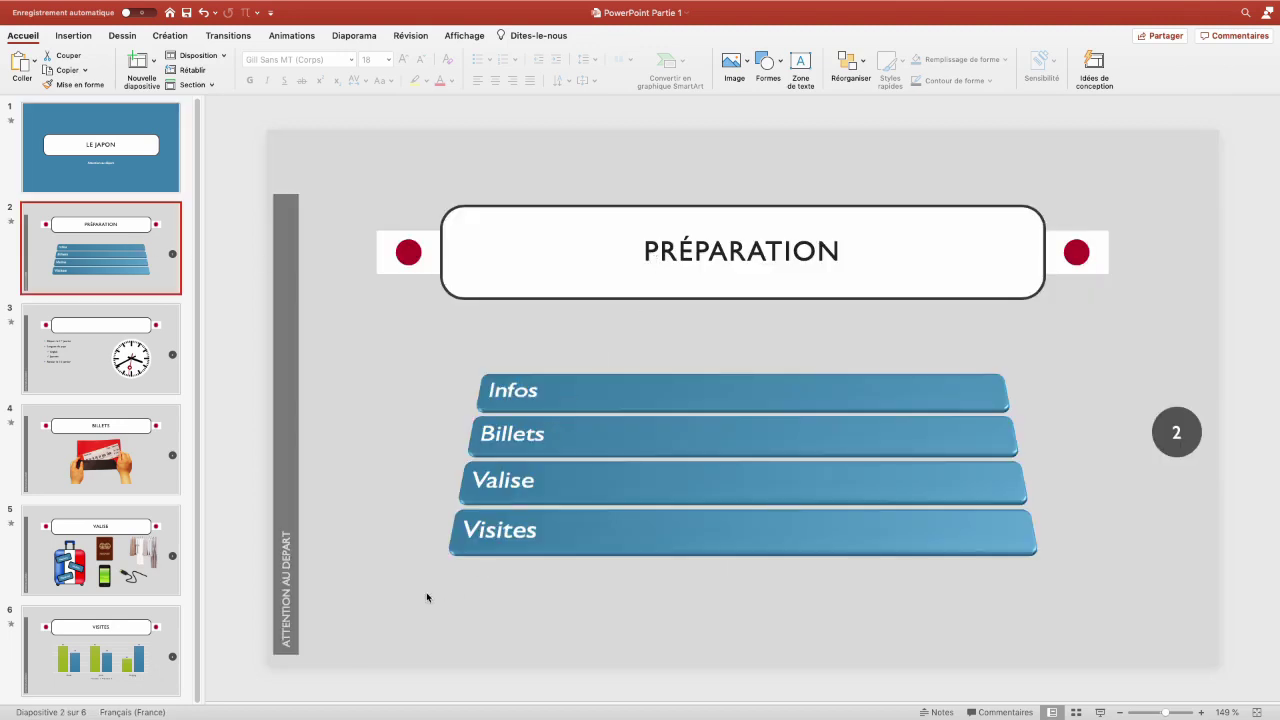
{"action": "left_click", "coordinate": [147, 386]}
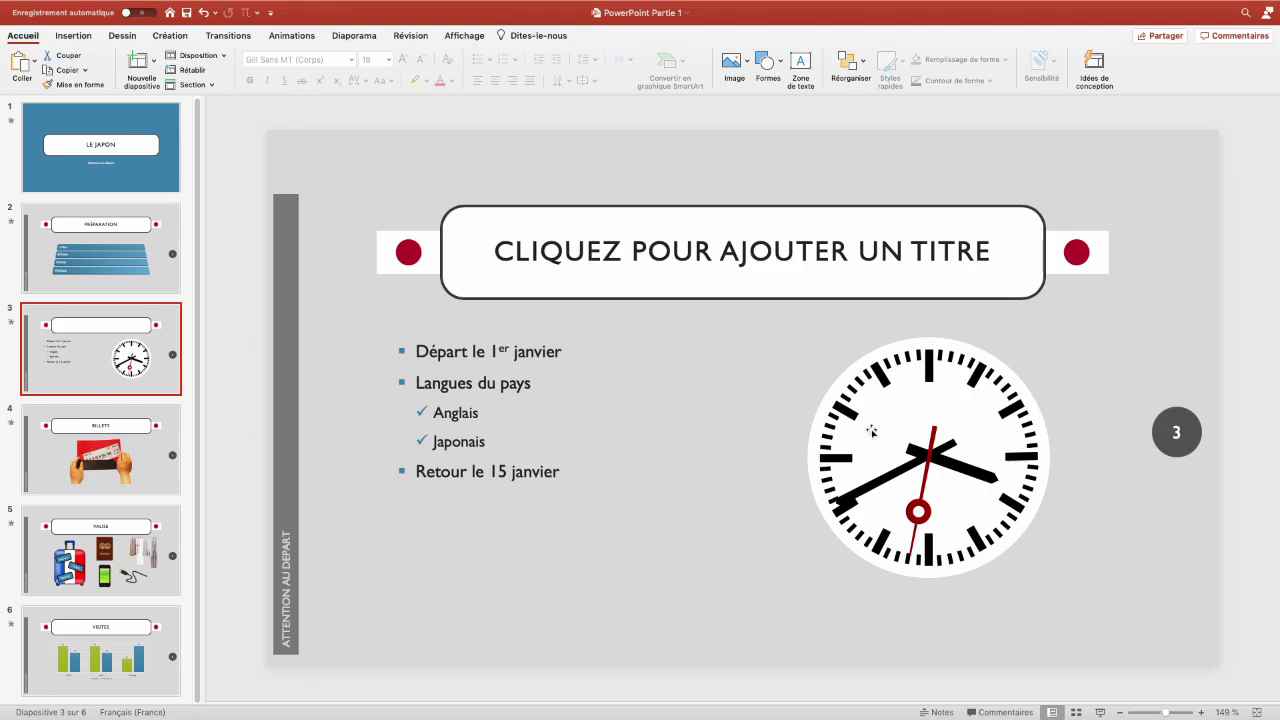
{"action": "left_click", "coordinate": [139, 472]}
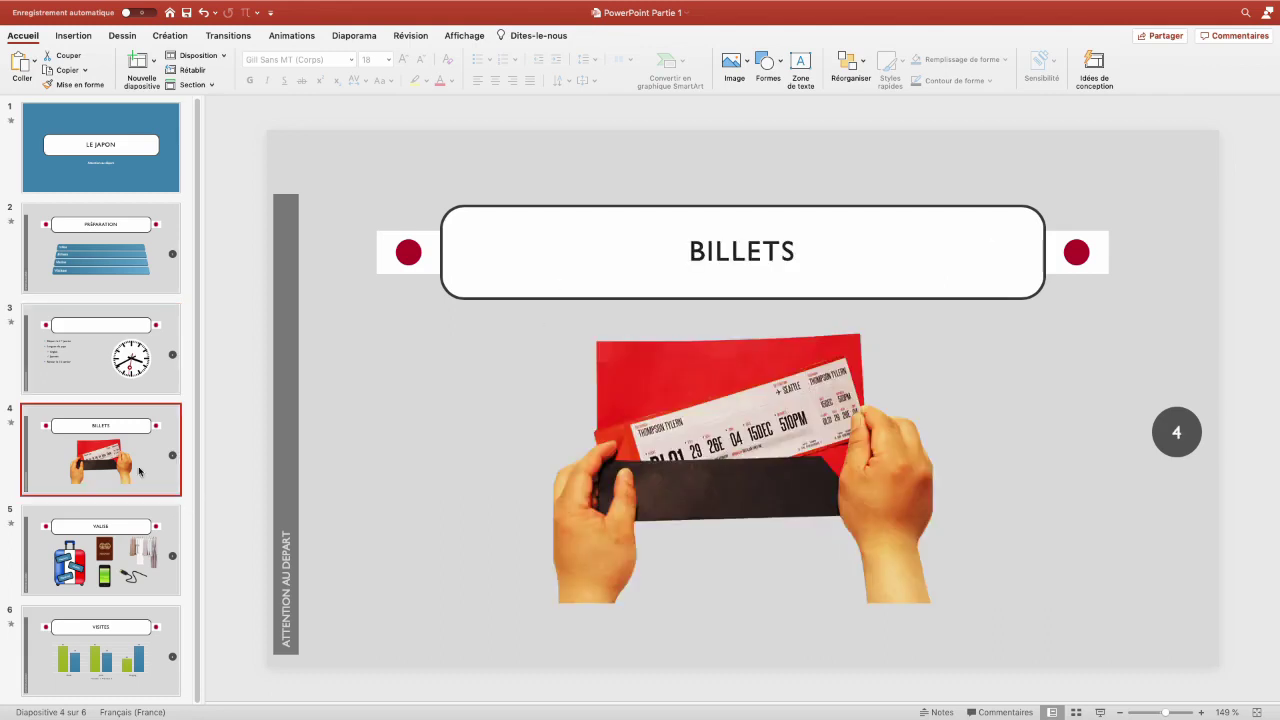
{"action": "left_click", "coordinate": [130, 562]}
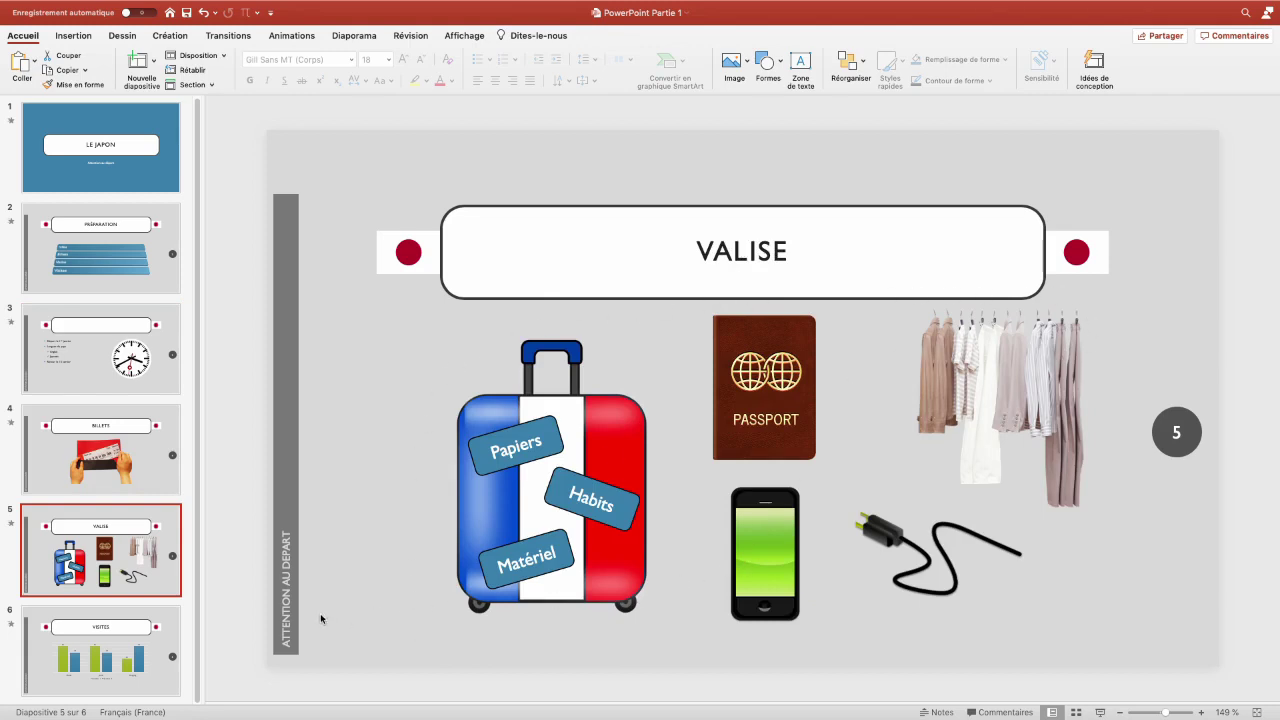
{"action": "key", "text": "Down"}
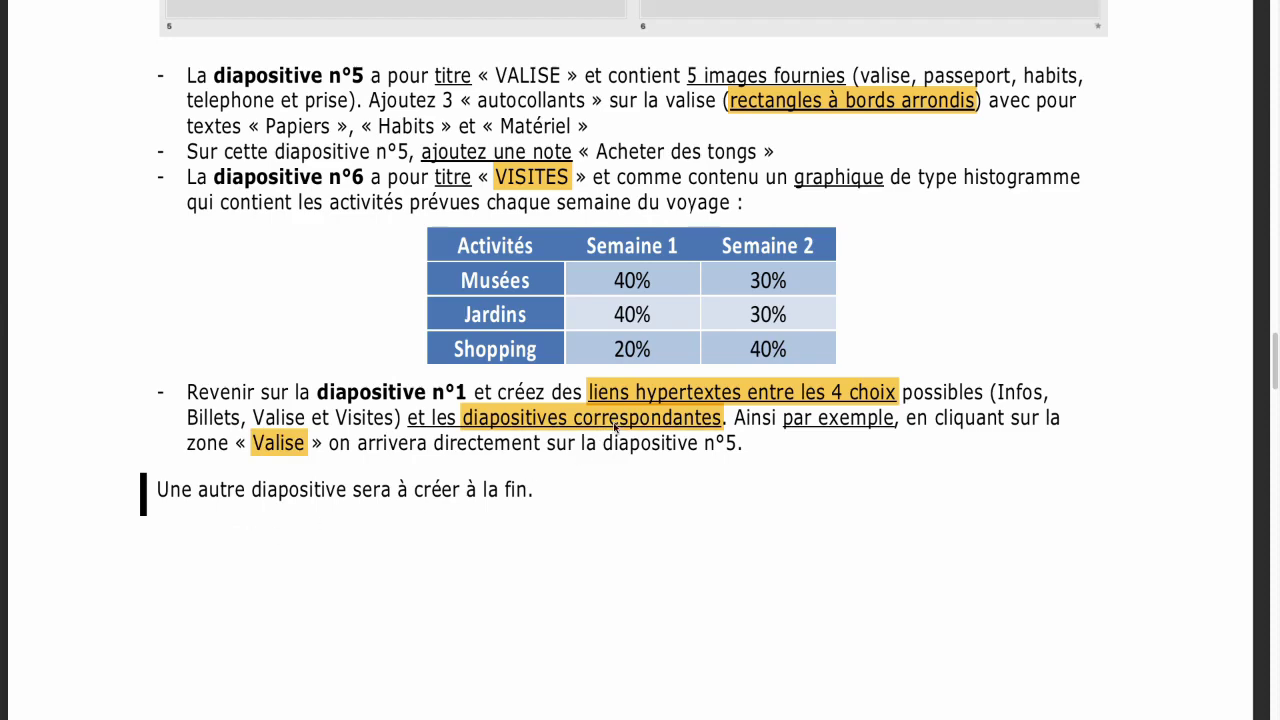
Highlight the document's instruction to link the four choices to their matching slides.
{"action": "left_click_drag", "start_coordinate": [603, 443], "coordinate": [738, 446]}
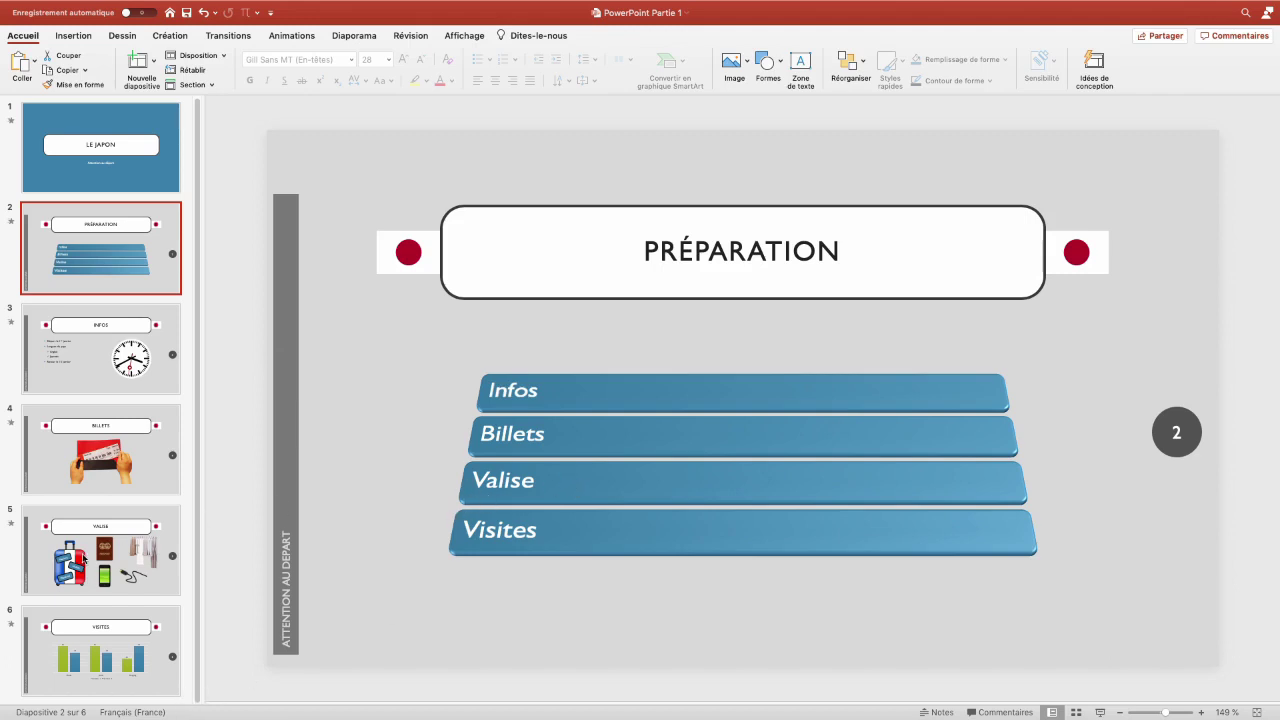
Glance at the VALISE slide, then select the Préparation SmartArt list on slide 2.
{"action": "left_click", "coordinate": [84, 560]}
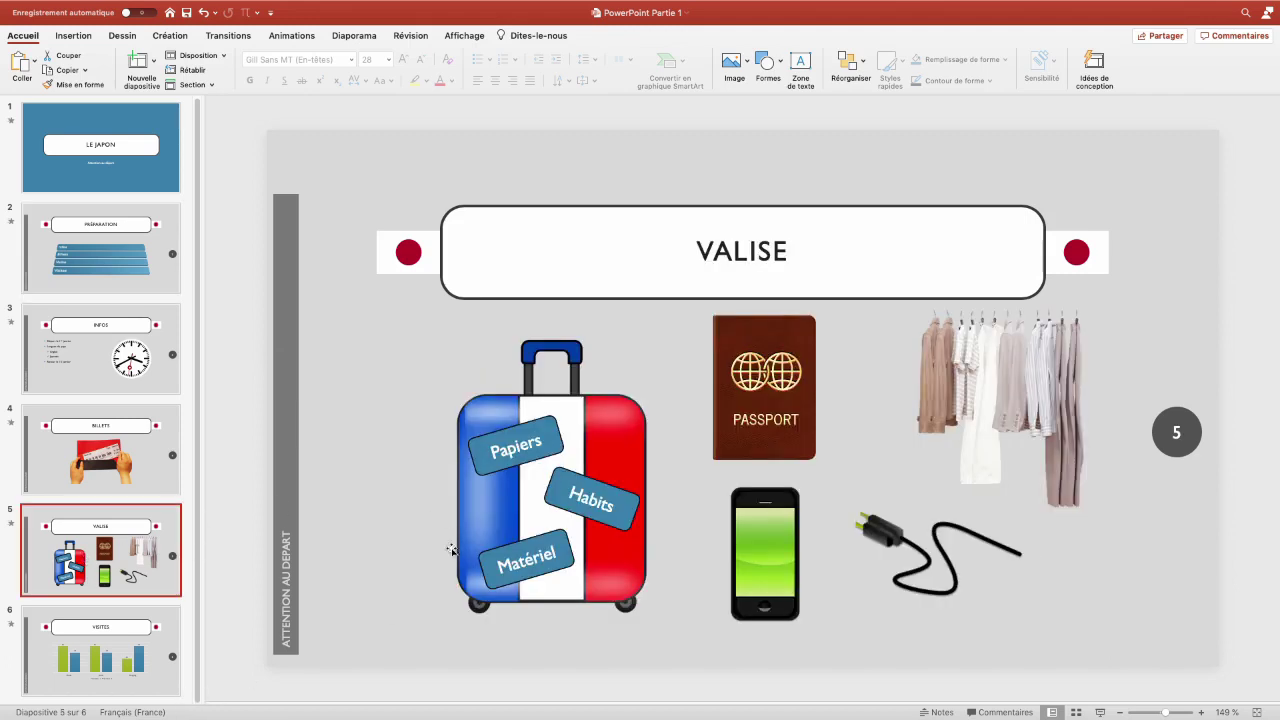
{"action": "left_click", "coordinate": [130, 292]}
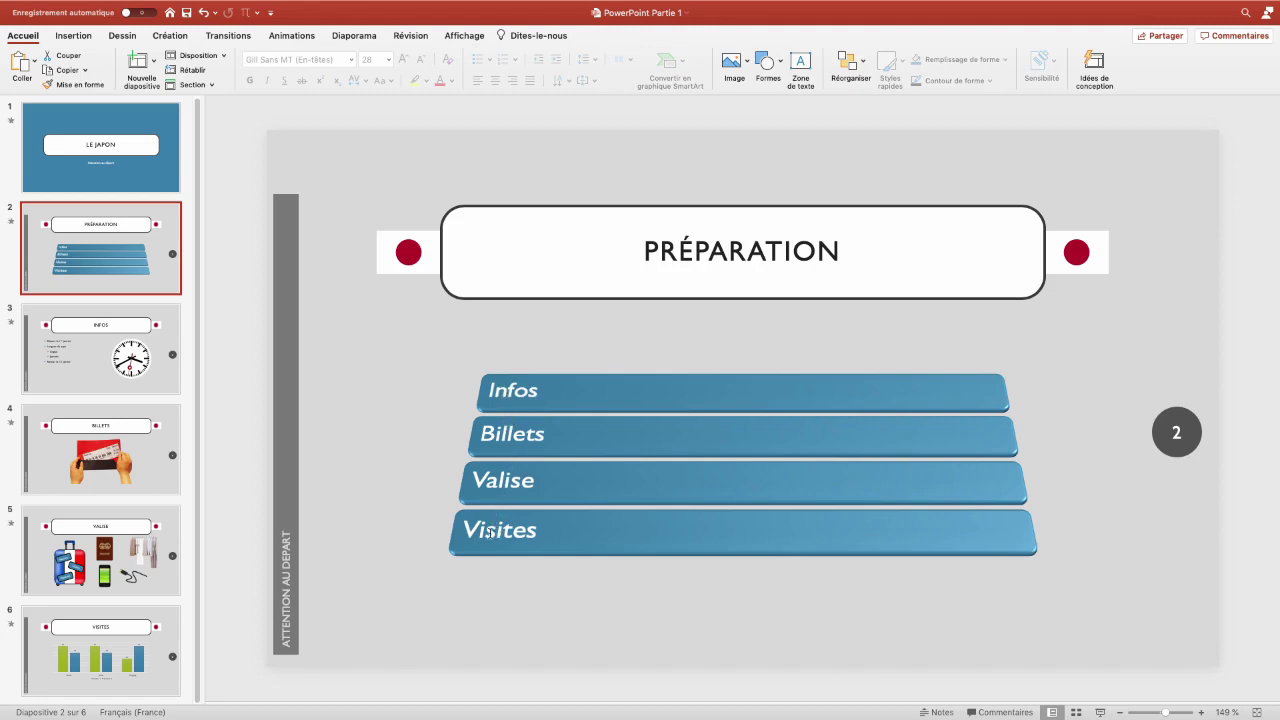
{"action": "left_click", "coordinate": [350, 495]}
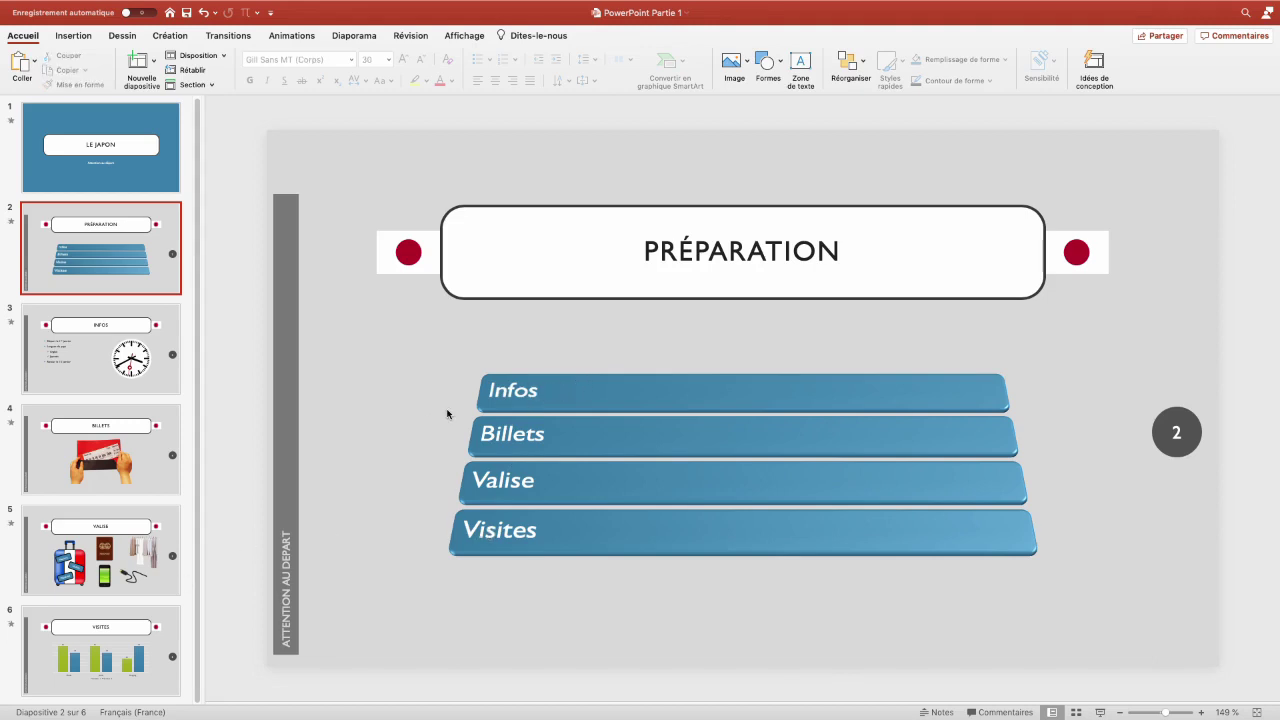
{"action": "left_click", "coordinate": [575, 379]}
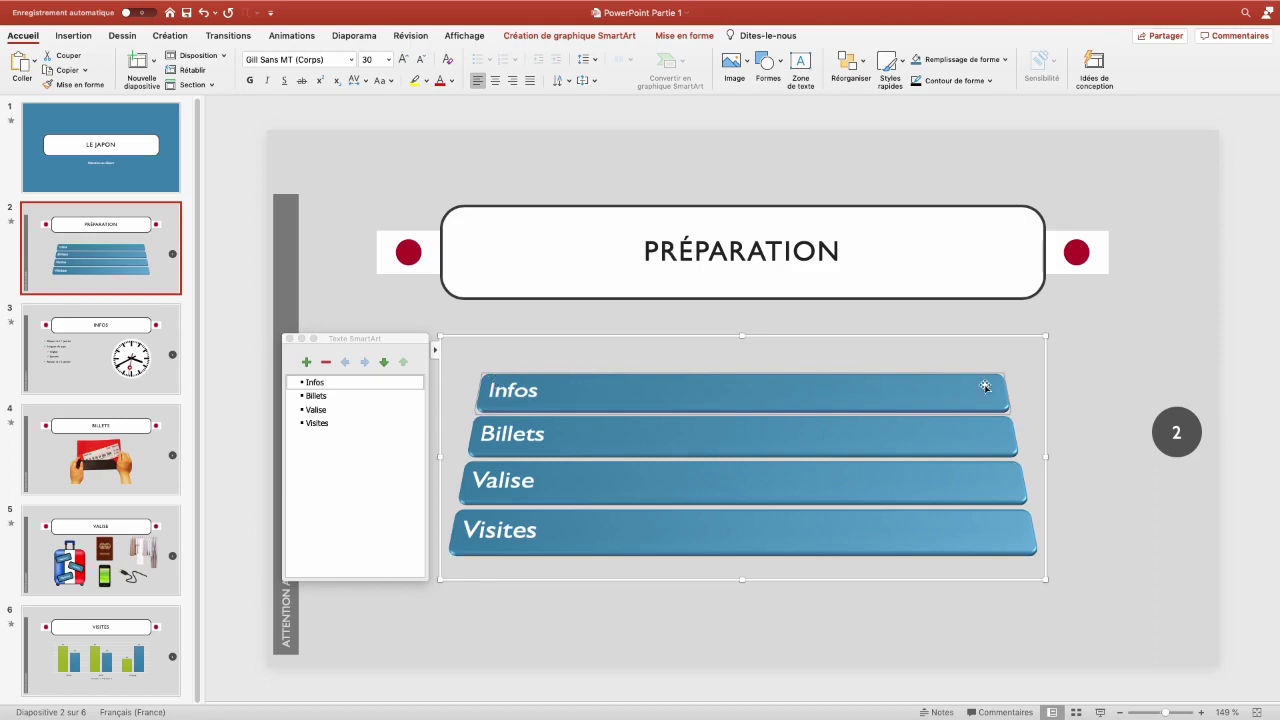
{"action": "left_click", "coordinate": [82, 40]}
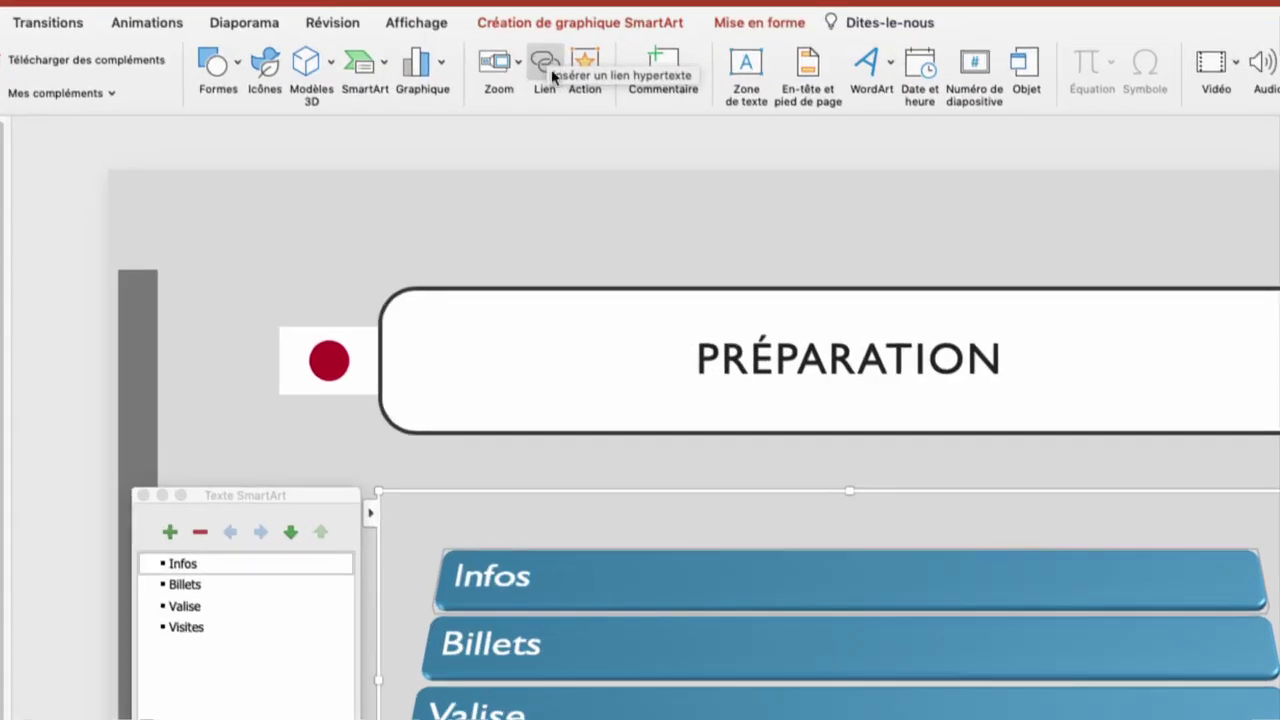
Hyperlink the Infos SmartArt item to slide 3 Infos in this document.
{"action": "left_click", "coordinate": [546, 66]}
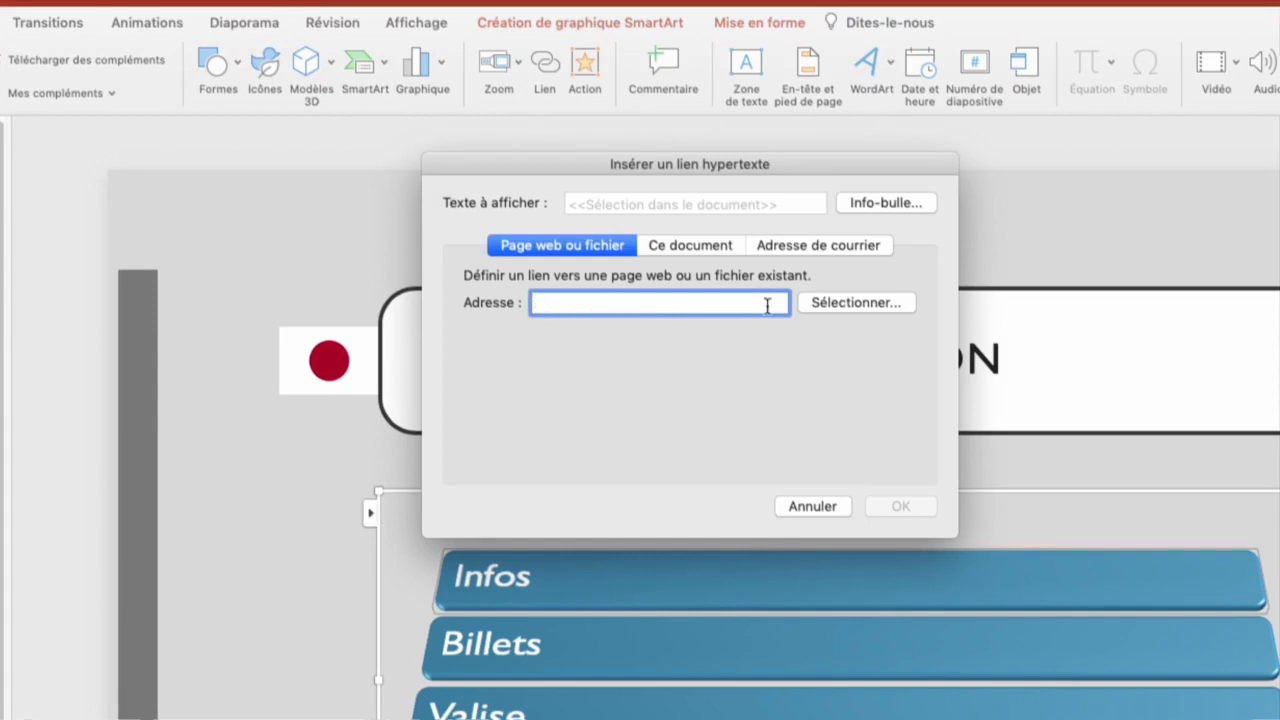
{"action": "left_click", "coordinate": [673, 252]}
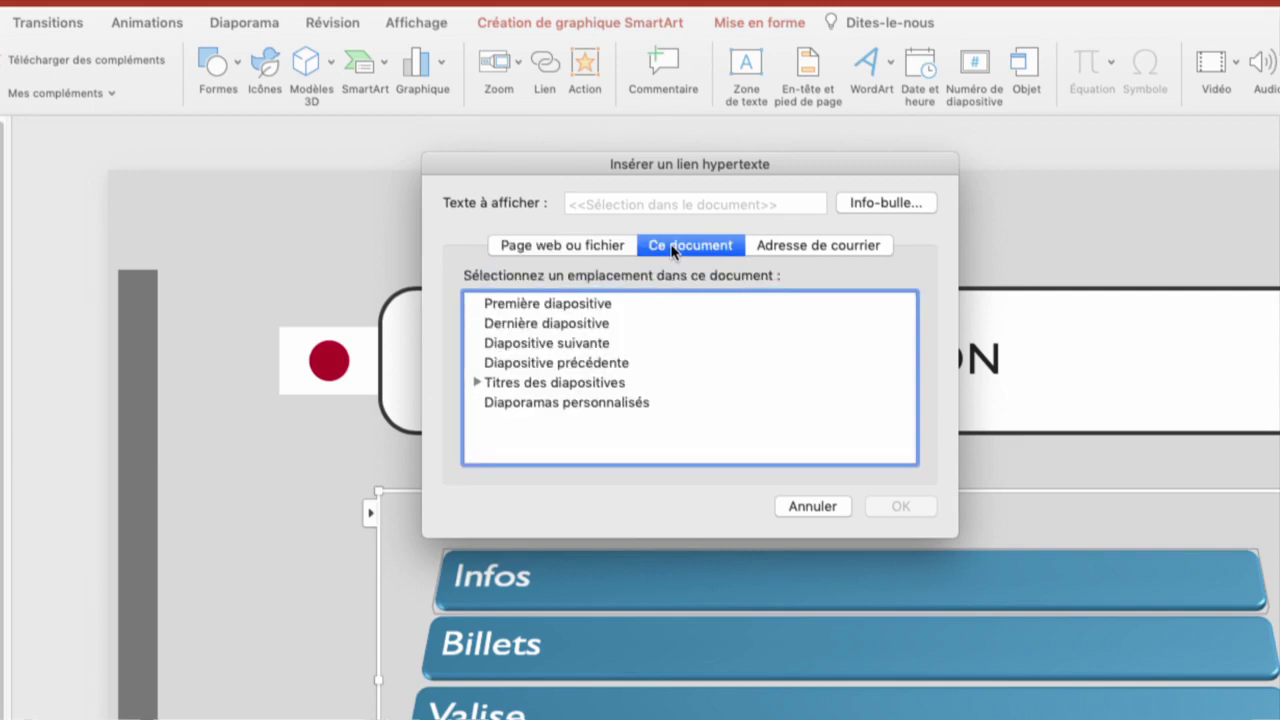
{"action": "left_click", "coordinate": [477, 383]}
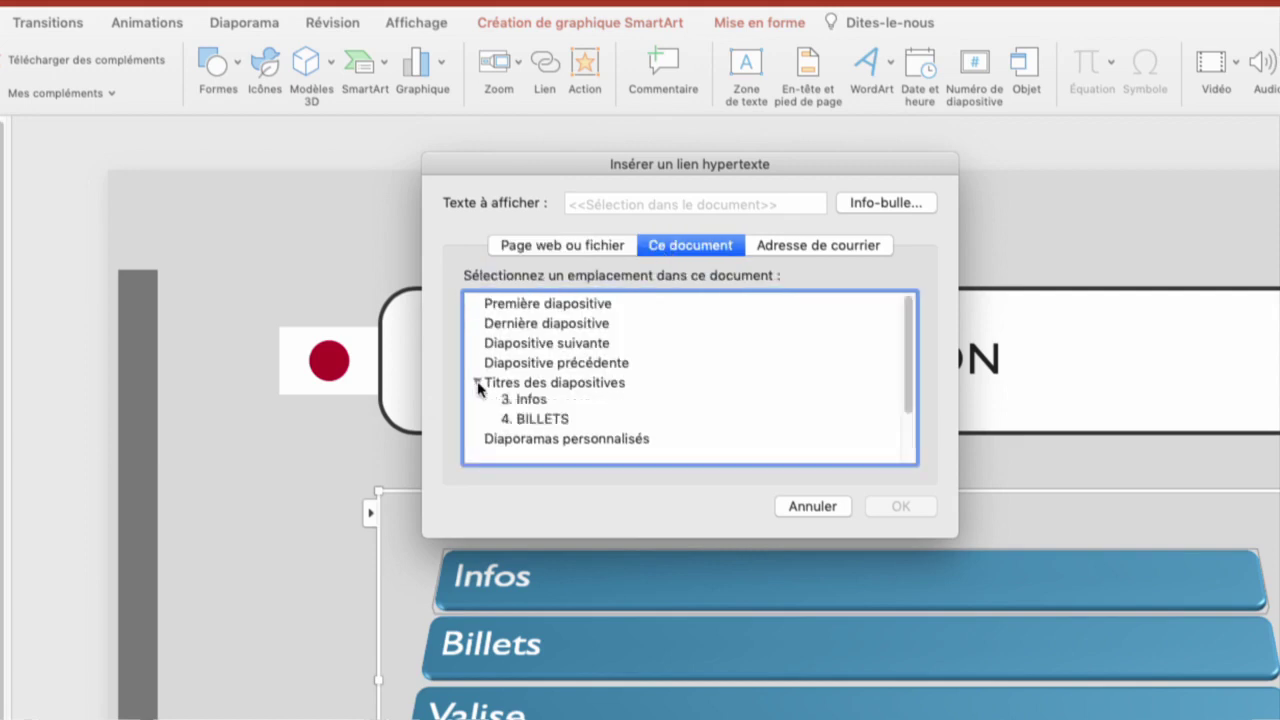
{"action": "scroll", "coordinate": [523, 363], "scroll_direction": "down", "scroll_amount": 2}
{"action": "scroll", "coordinate": [523, 372], "scroll_direction": "down", "scroll_amount": 1}
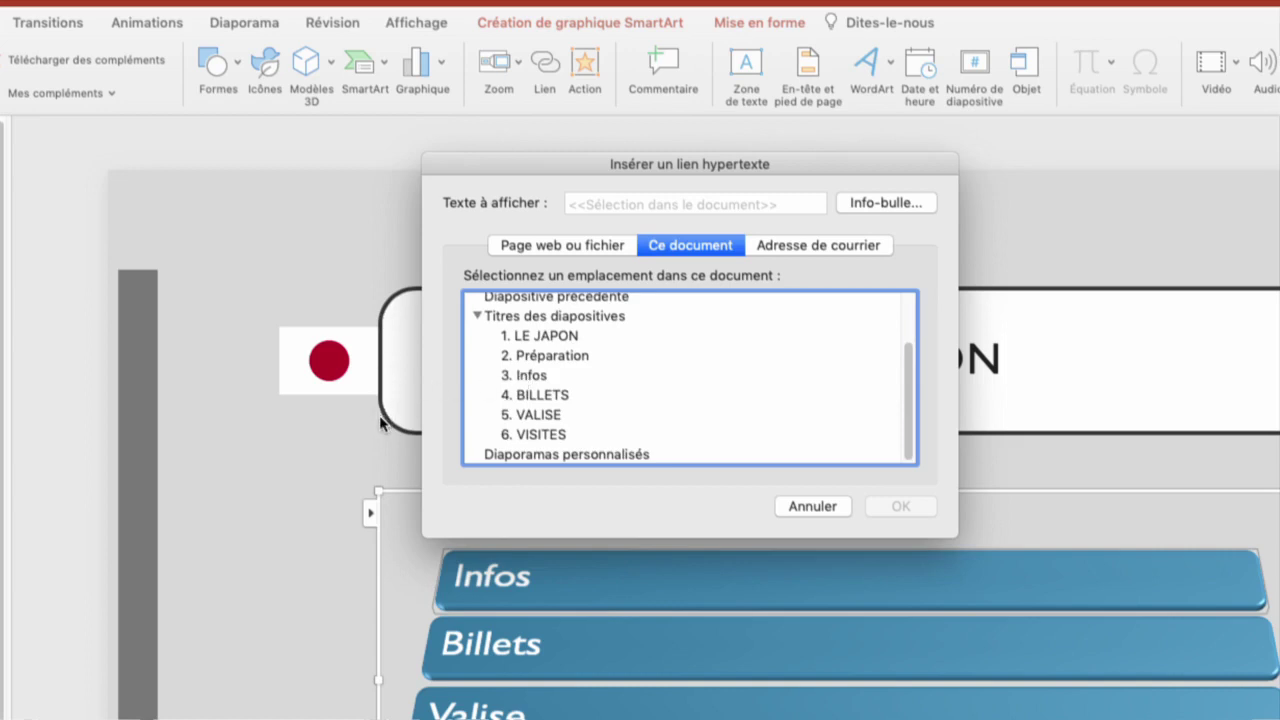
{"action": "left_click", "coordinate": [537, 377]}
{"action": "left_click", "coordinate": [896, 506]}
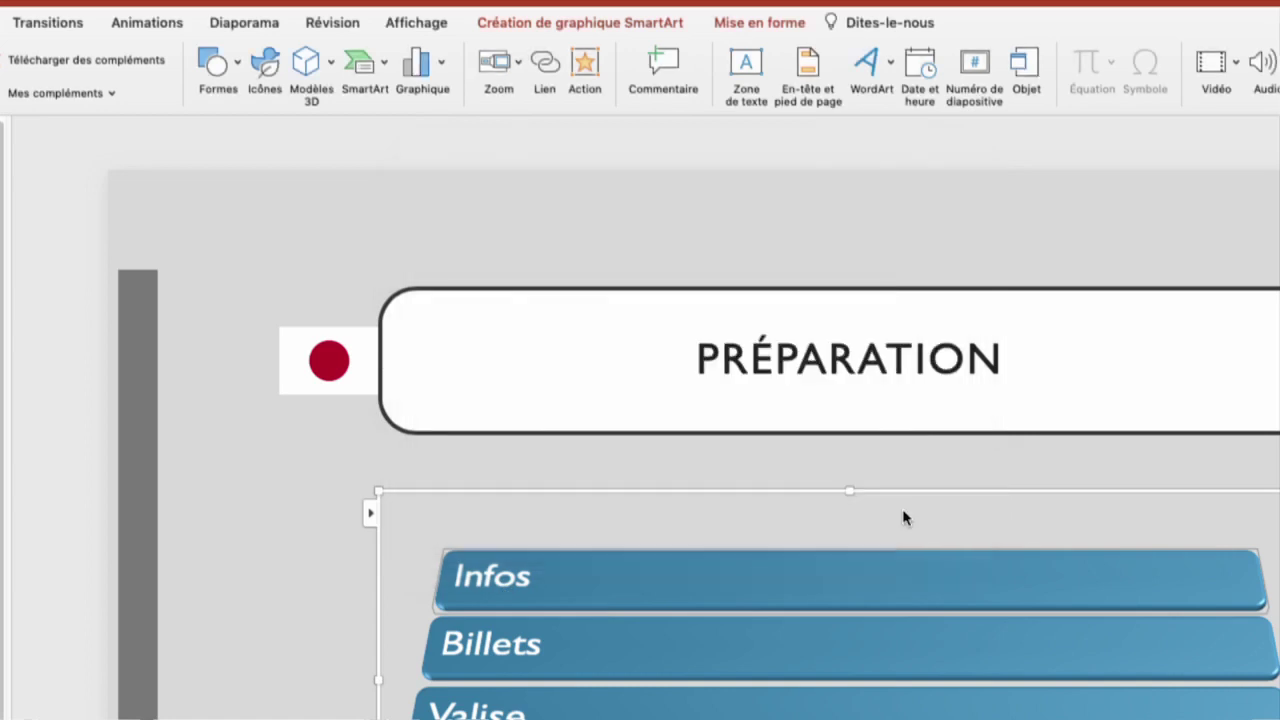
Begin linking the Billets item, opening the slide titles list for slide 4 BILLETS.
{"action": "left_click", "coordinate": [432, 643]}
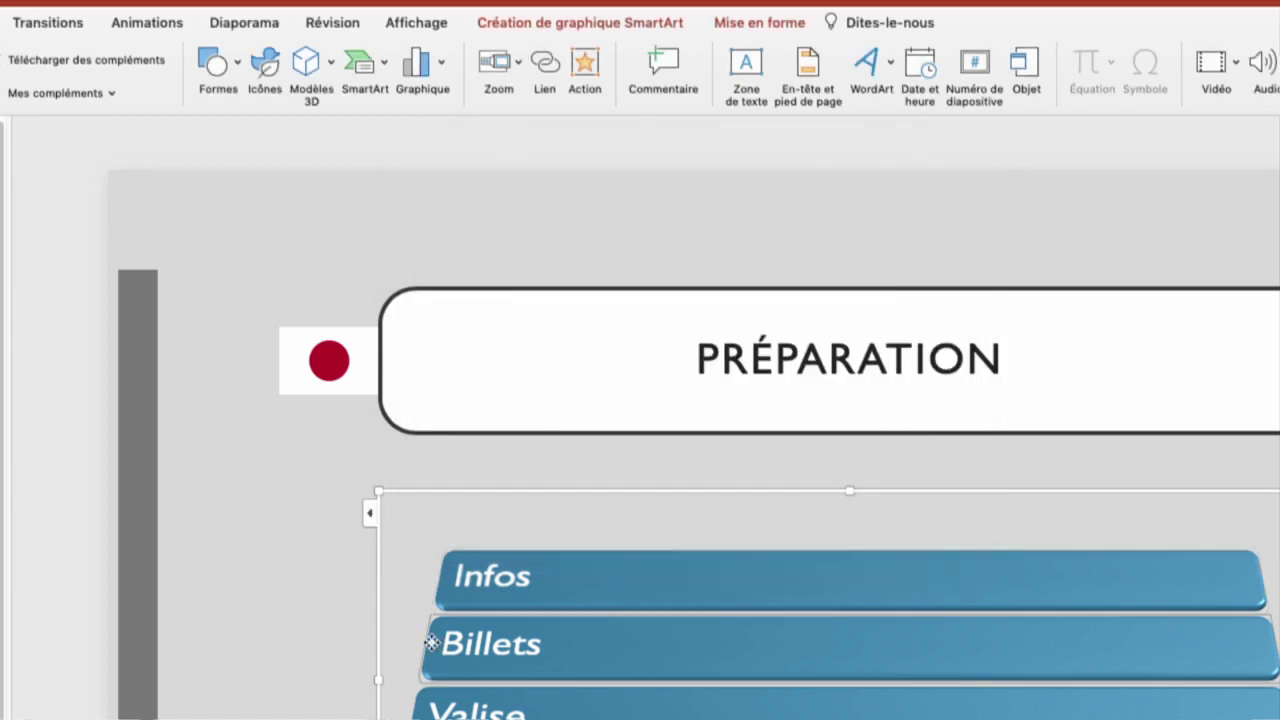
{"action": "left_click", "coordinate": [543, 72]}
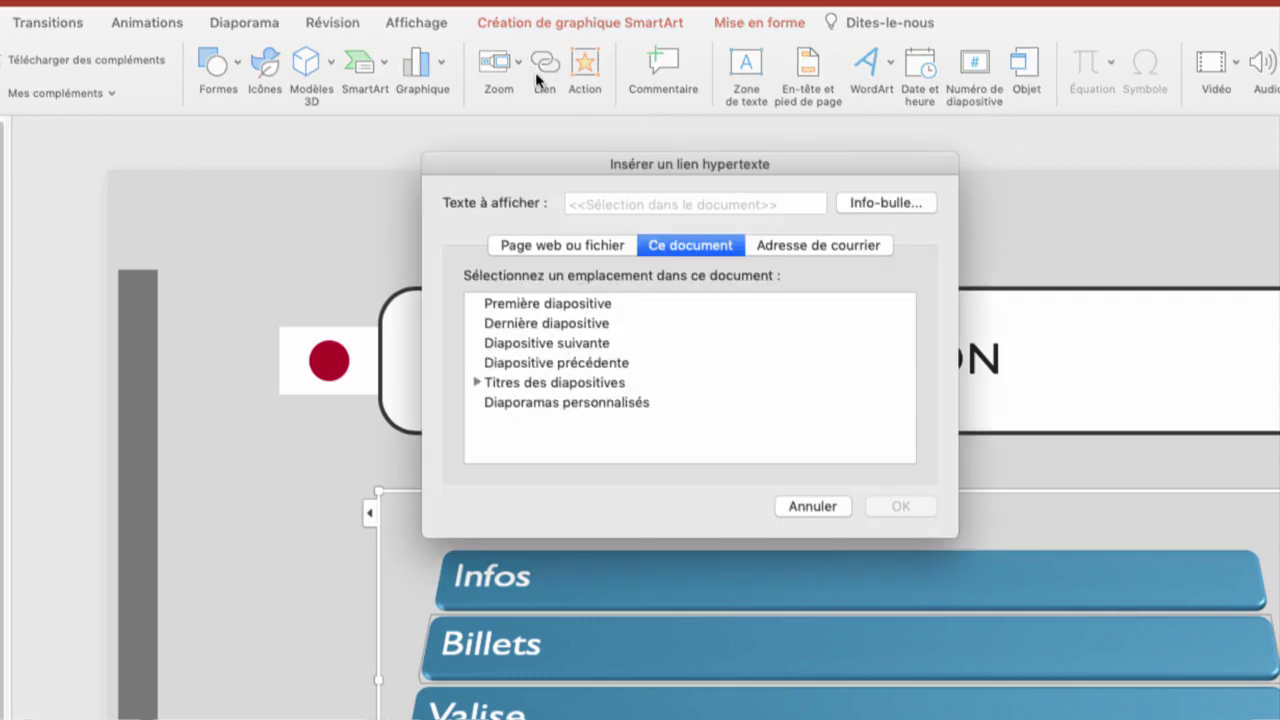
{"action": "left_click", "coordinate": [477, 383]}
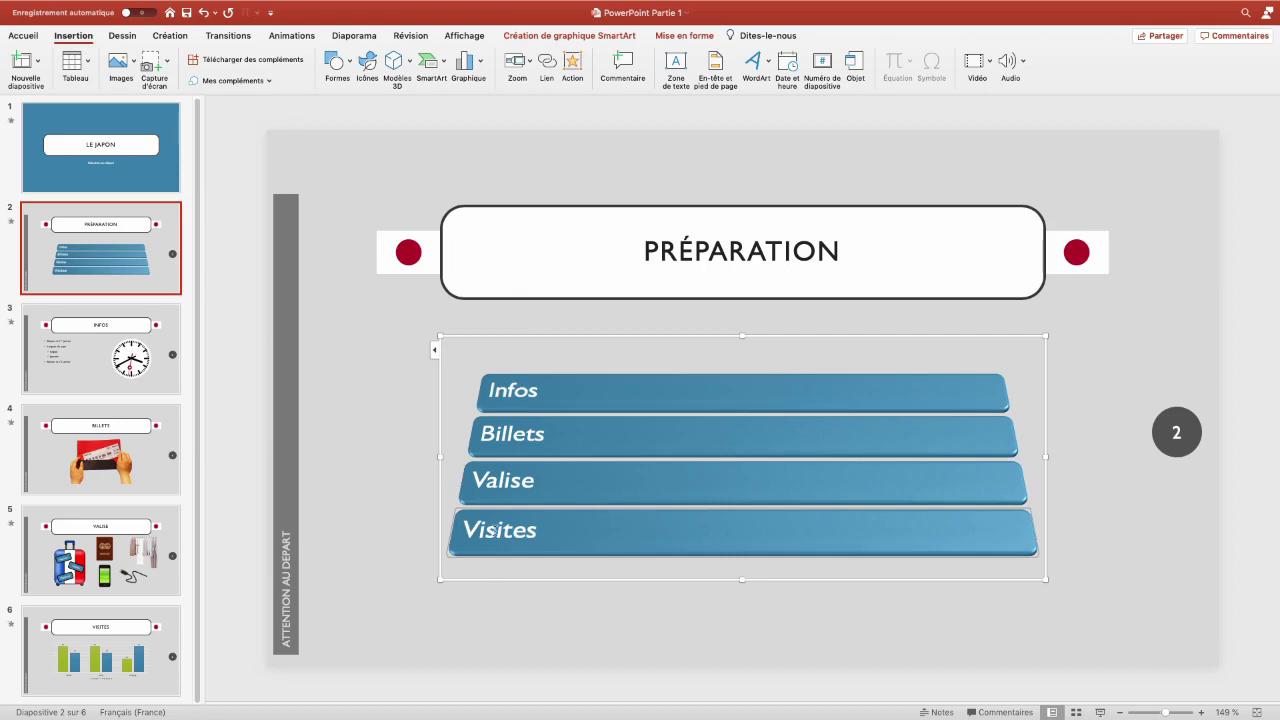
Hyperlink the Visites text to slide 6 VISITES, then start the slide show from Préparation.
{"action": "left_click", "coordinate": [492, 530]}
{"action": "double_click", "coordinate": [487, 538]}
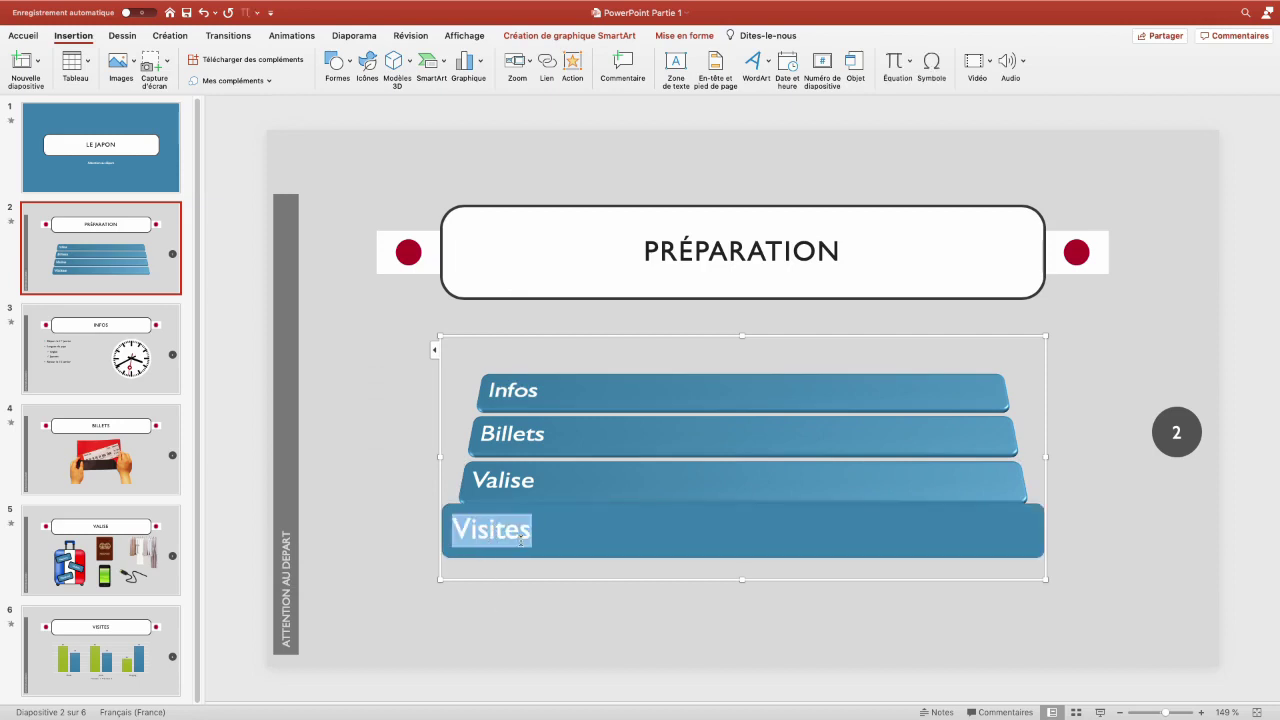
{"action": "left_click", "coordinate": [547, 64]}
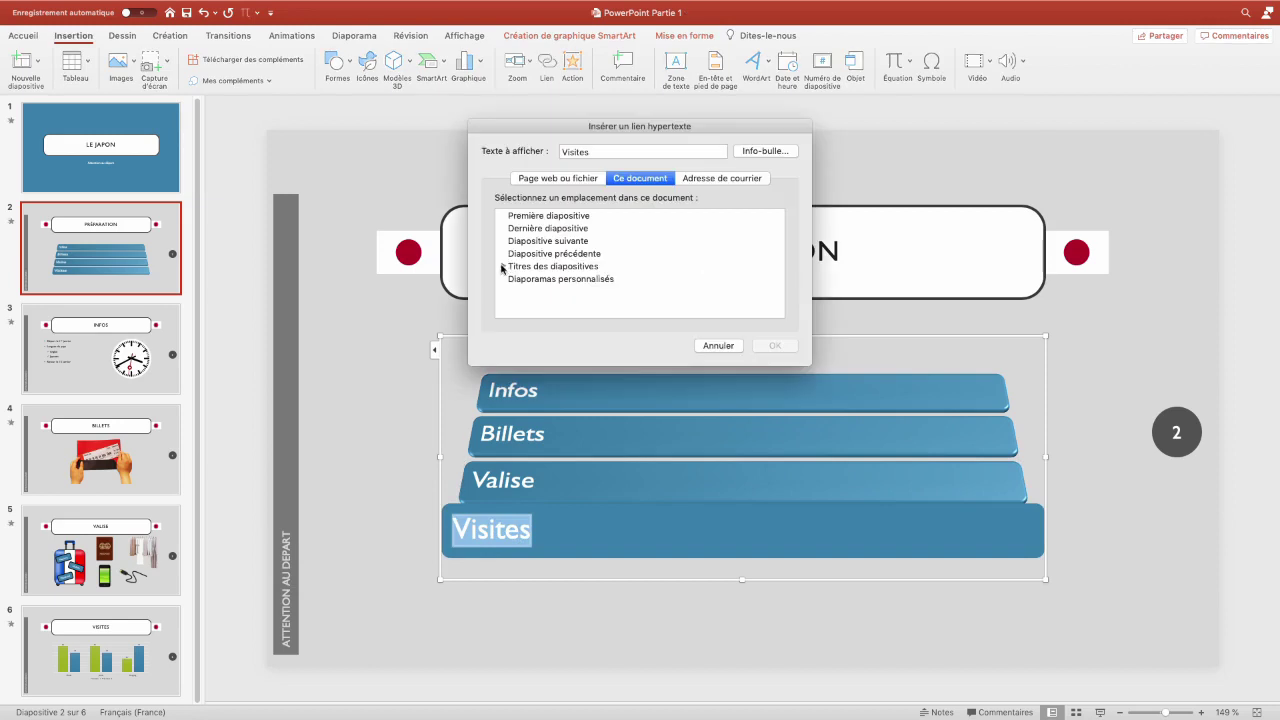
{"action": "scroll", "coordinate": [561, 282], "scroll_direction": "down", "scroll_amount": 2}
{"action": "left_click", "coordinate": [548, 304]}
{"action": "left_click", "coordinate": [775, 345]}
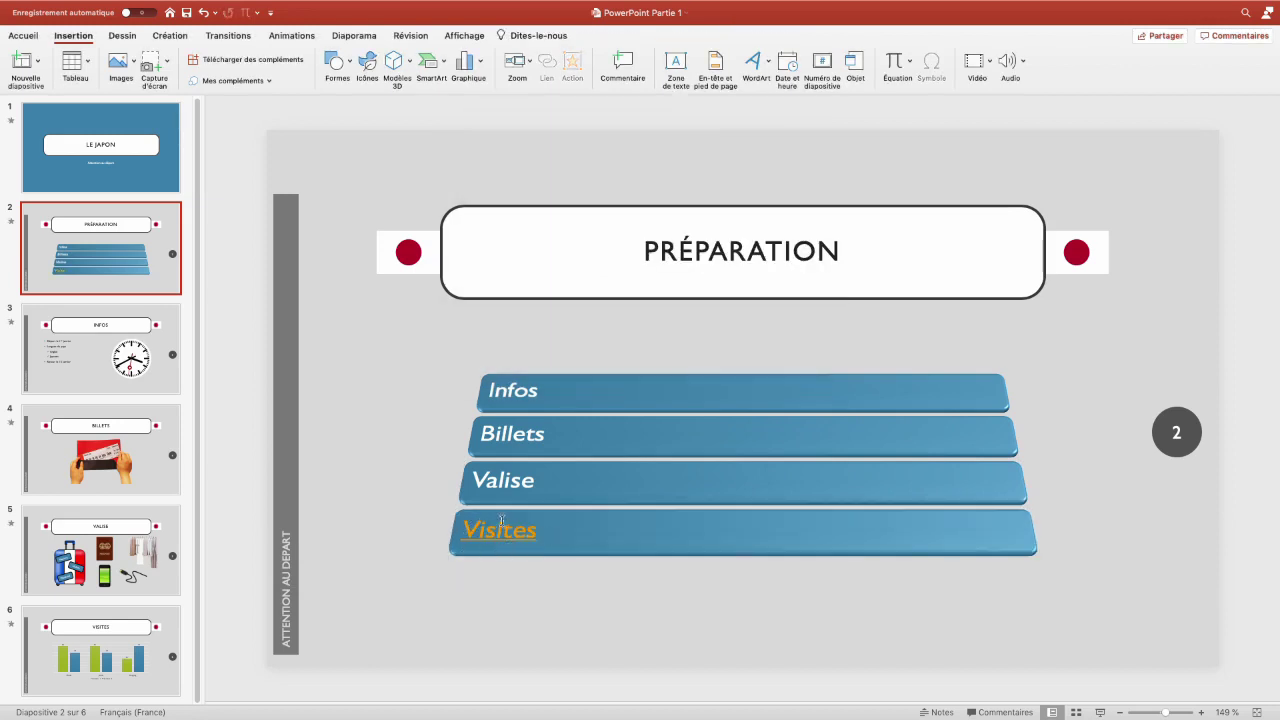
{"action": "key", "text": "super+z"}
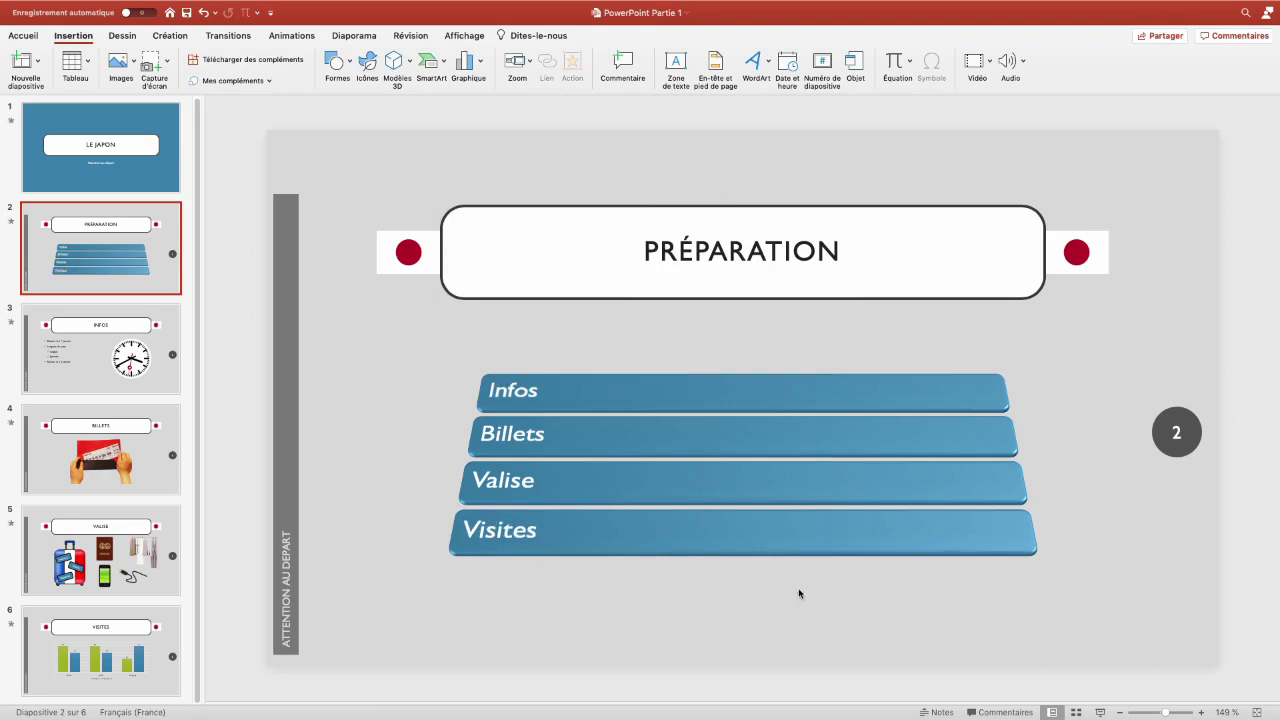
{"action": "left_click", "coordinate": [1103, 713]}
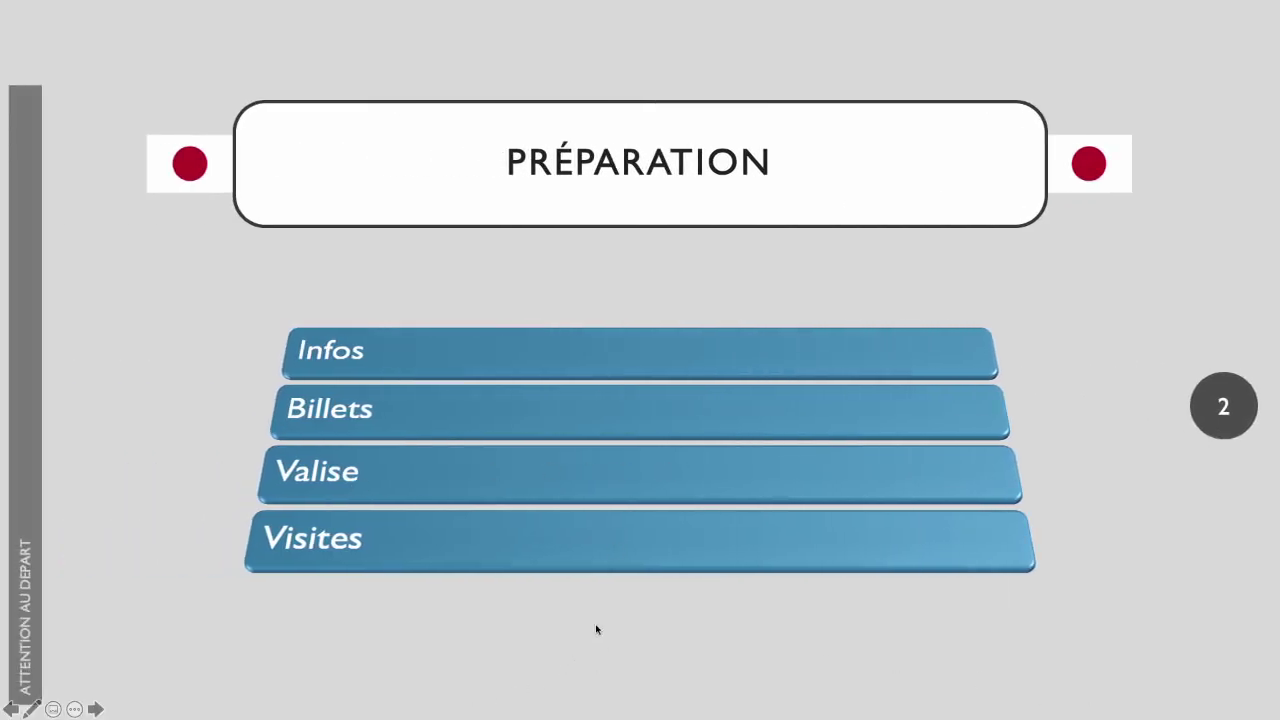
Test the Valise link to slide 5 in the slide show, then leave the show.
{"action": "left_click", "coordinate": [703, 484]}
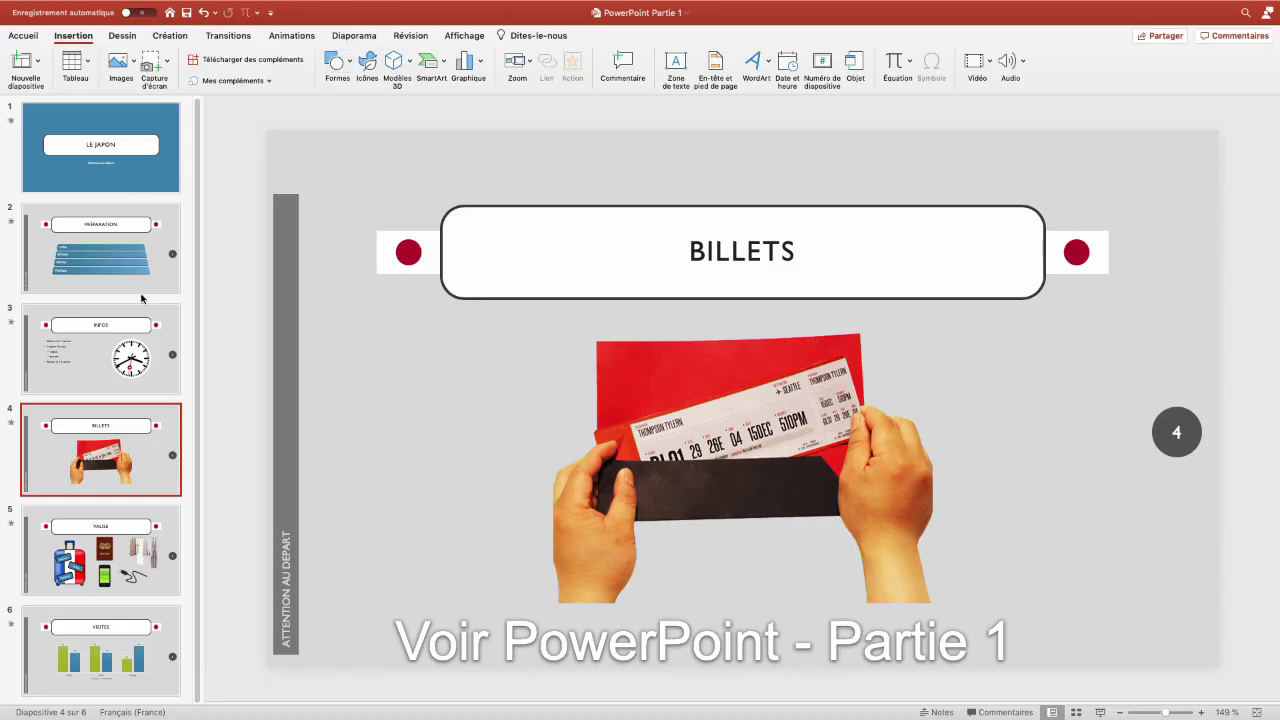
{"action": "left_click", "coordinate": [457, 38]}
In the slide master, hyperlink the left red-dot flag image to slide 2 Préparation.
{"action": "left_click", "coordinate": [170, 68]}
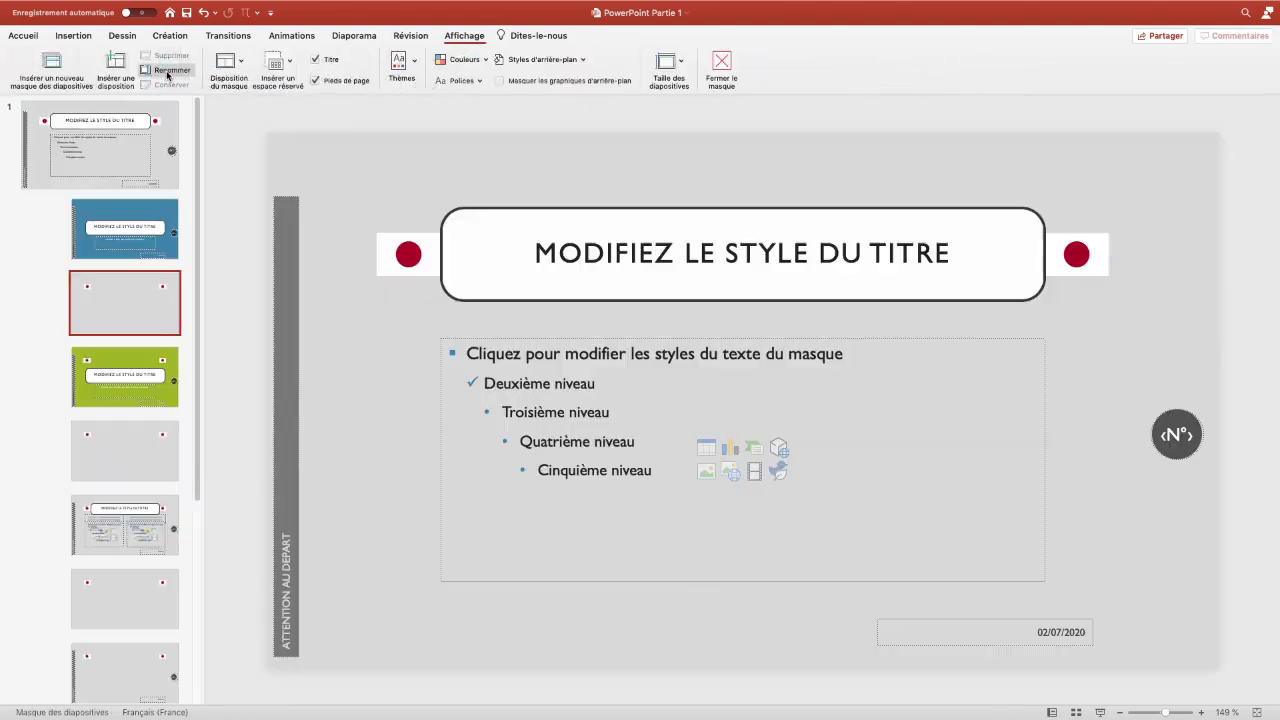
{"action": "left_click", "coordinate": [99, 142]}
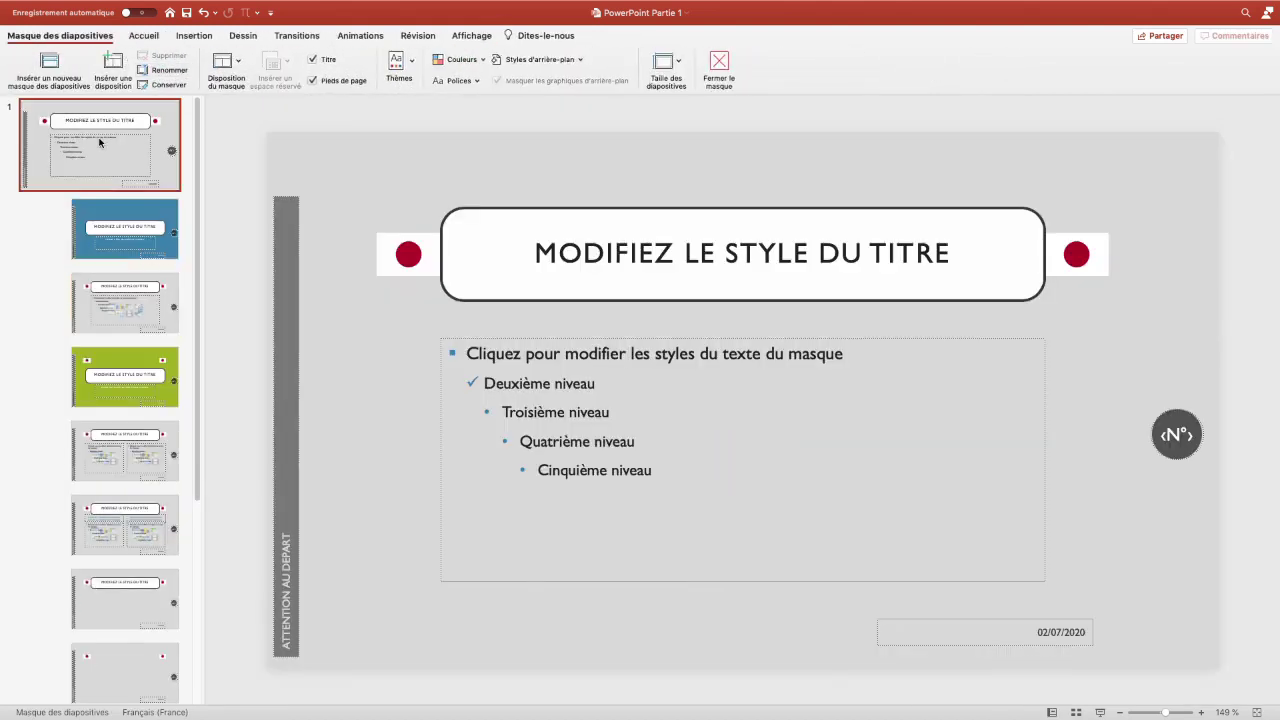
{"action": "left_click", "coordinate": [410, 266]}
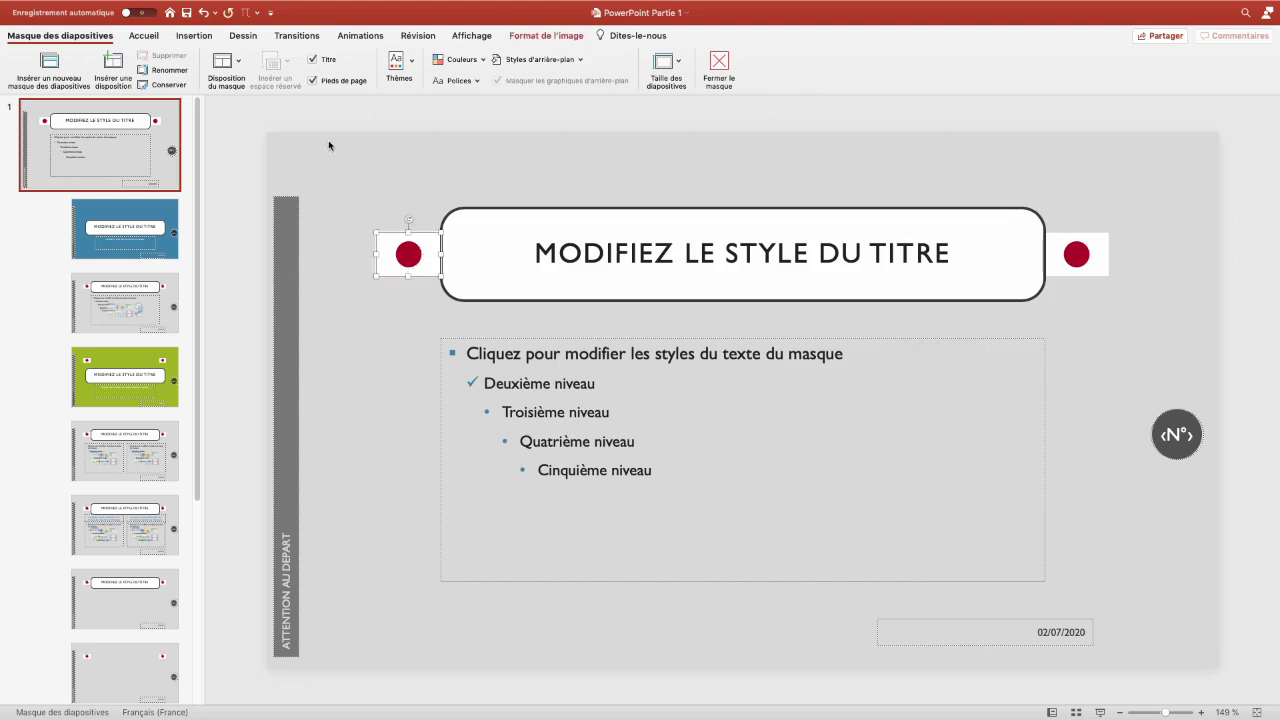
{"action": "left_click", "coordinate": [194, 35]}
{"action": "left_click", "coordinate": [546, 64]}
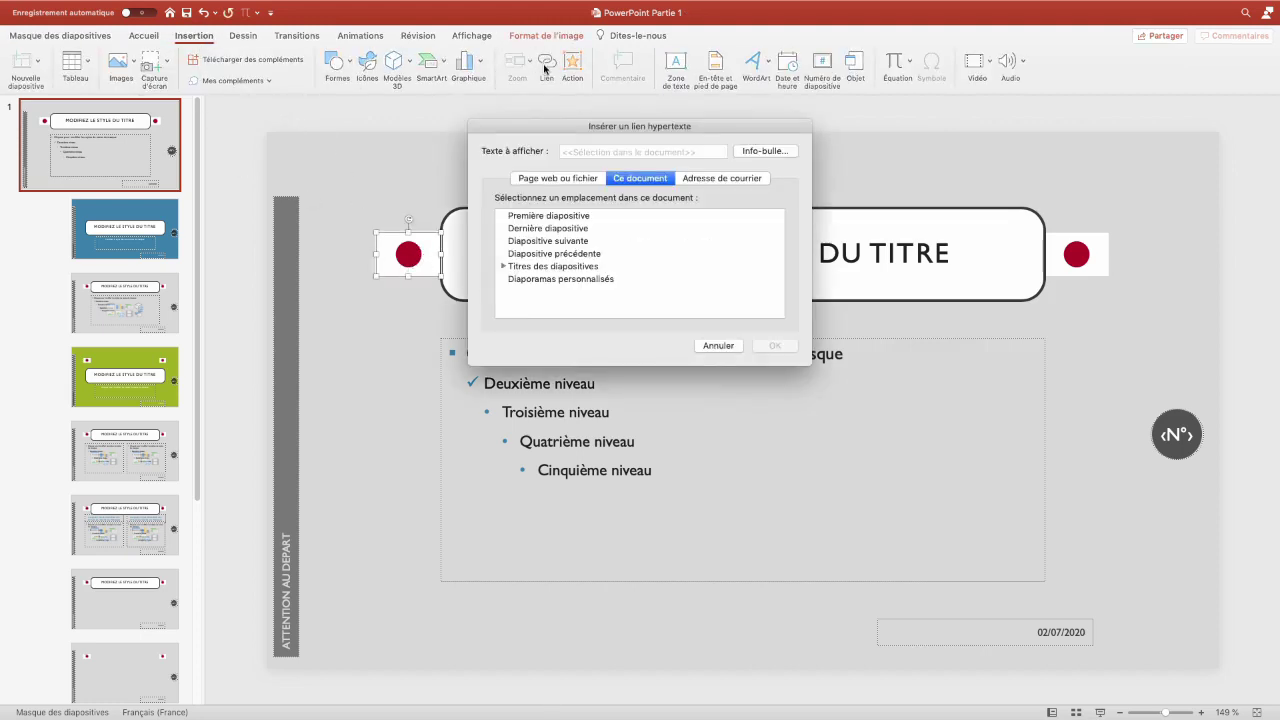
{"action": "left_click", "coordinate": [503, 266]}
{"action": "left_click", "coordinate": [546, 292]}
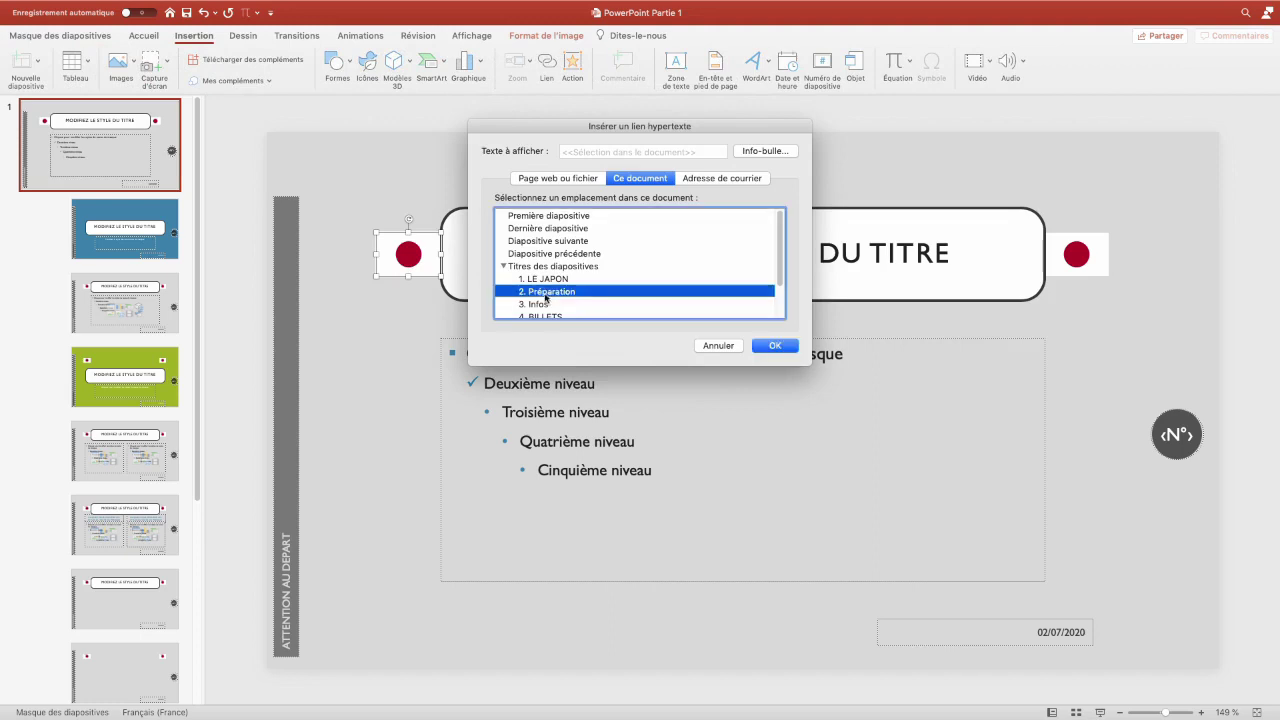
{"action": "left_click", "coordinate": [787, 349]}
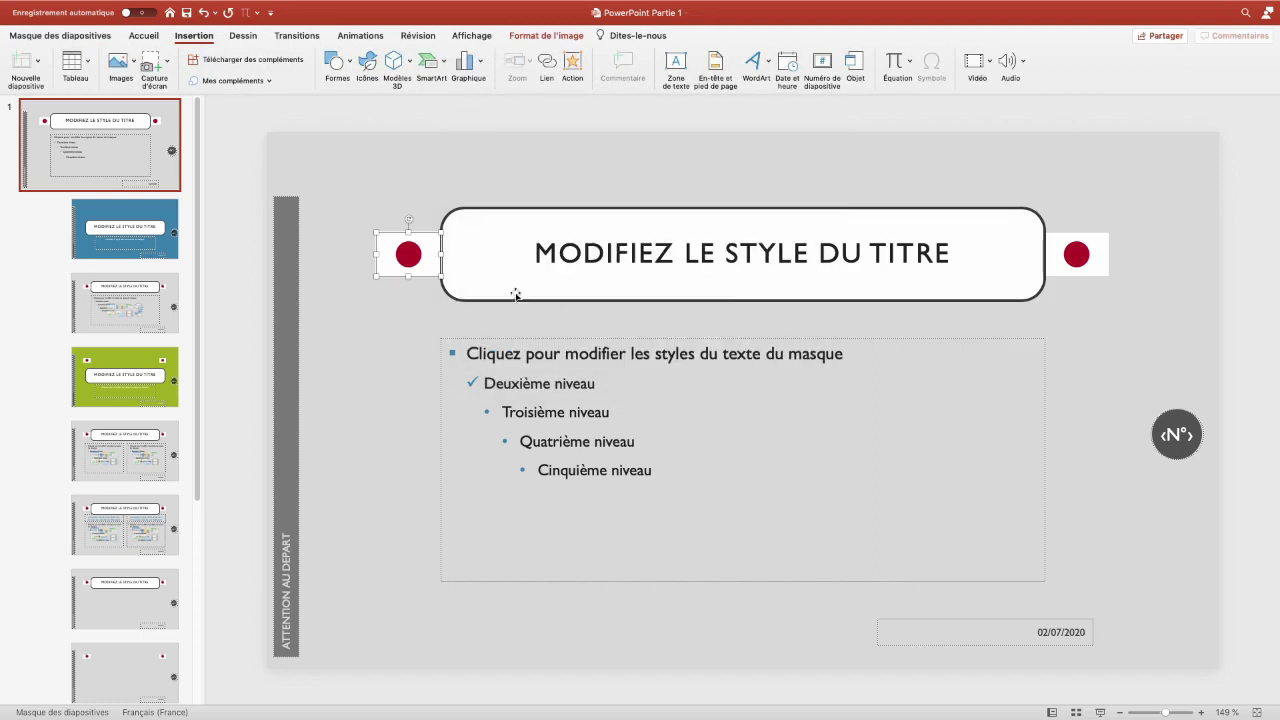
Close the slide master view and return to the Préparation slide.
{"action": "left_click", "coordinate": [60, 36]}
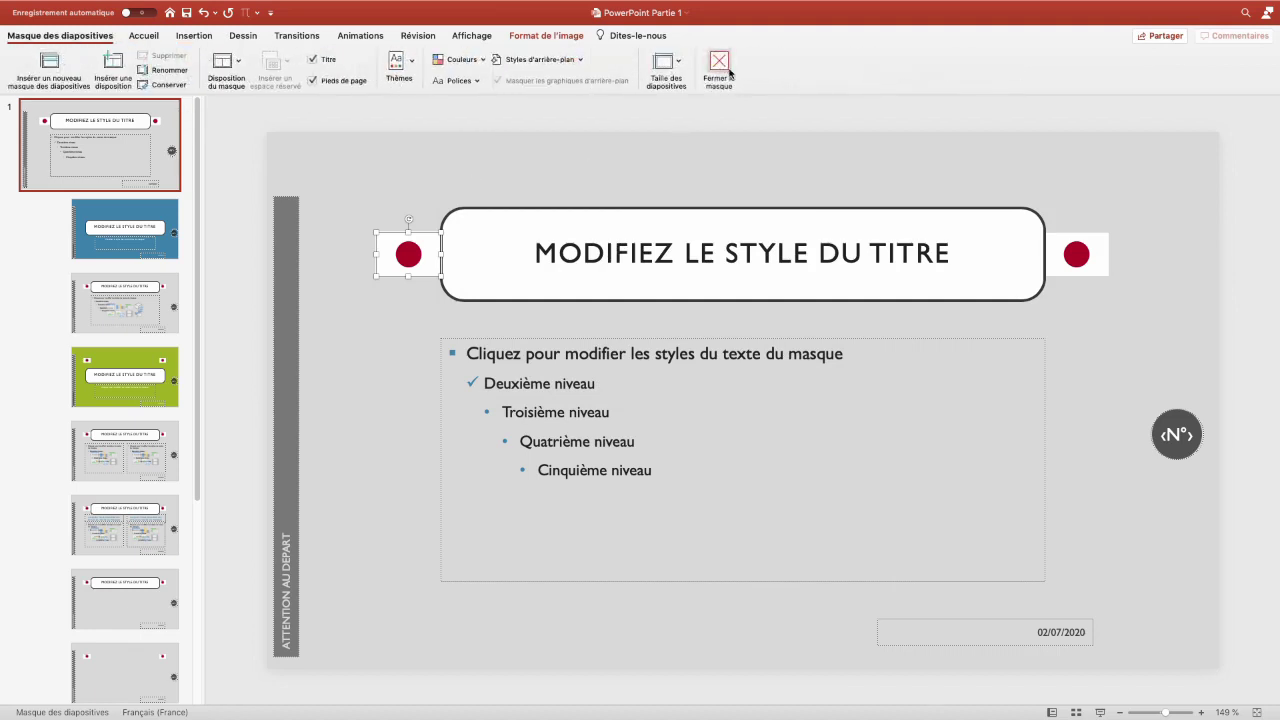
{"action": "left_click", "coordinate": [733, 77]}
{"action": "left_click", "coordinate": [100, 236]}
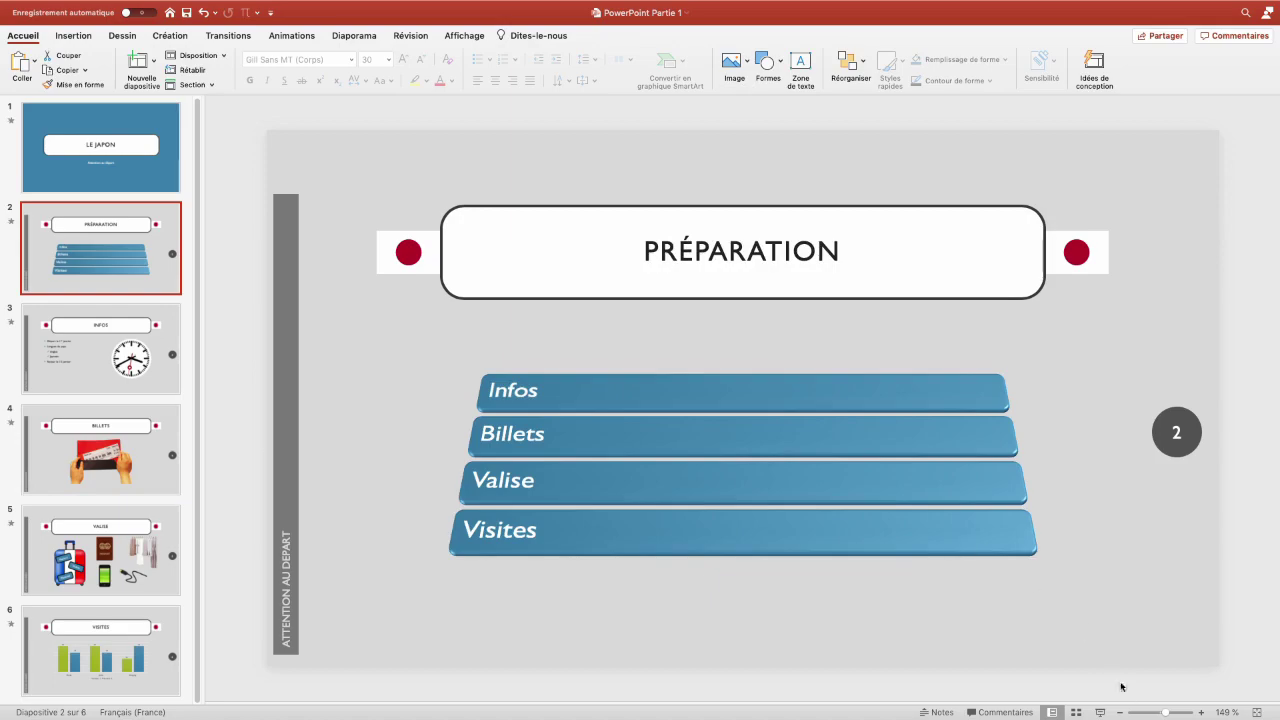
Run the slide show and test the Visites, Billets and Valise links plus the flag return link.
{"action": "left_click", "coordinate": [1101, 712]}
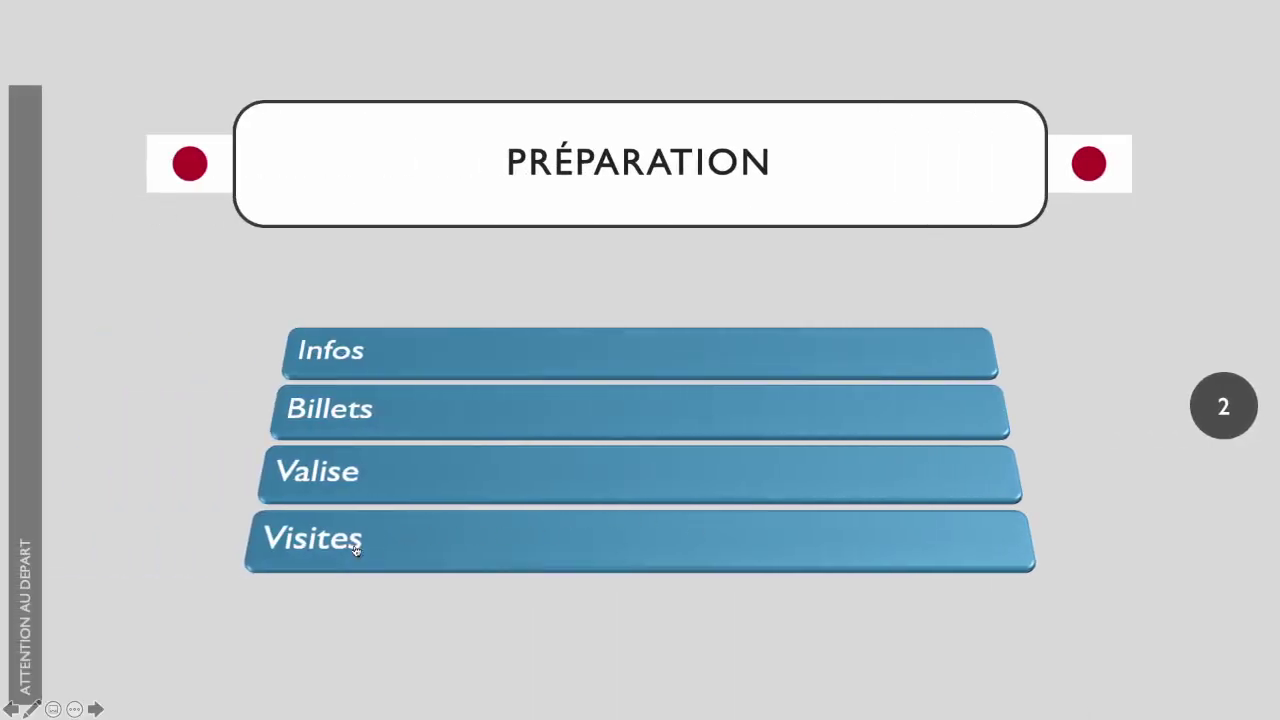
{"action": "left_click", "coordinate": [356, 549]}
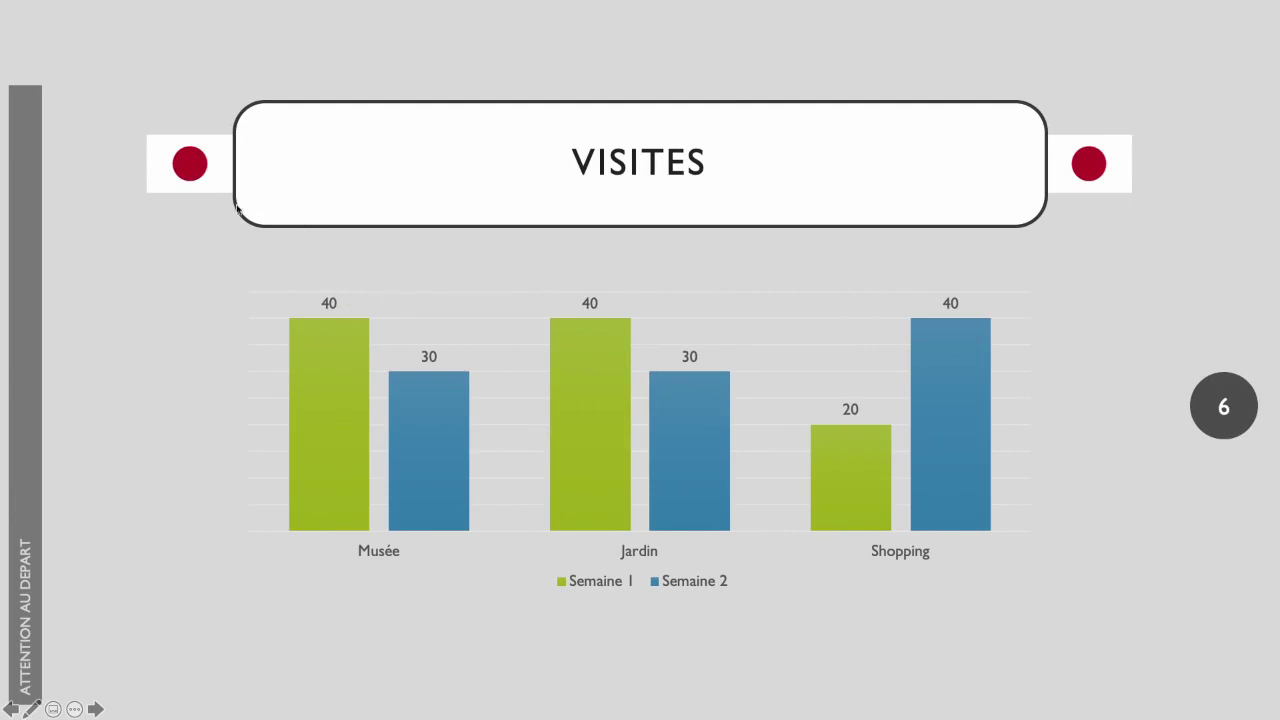
{"action": "left_click", "coordinate": [195, 172]}
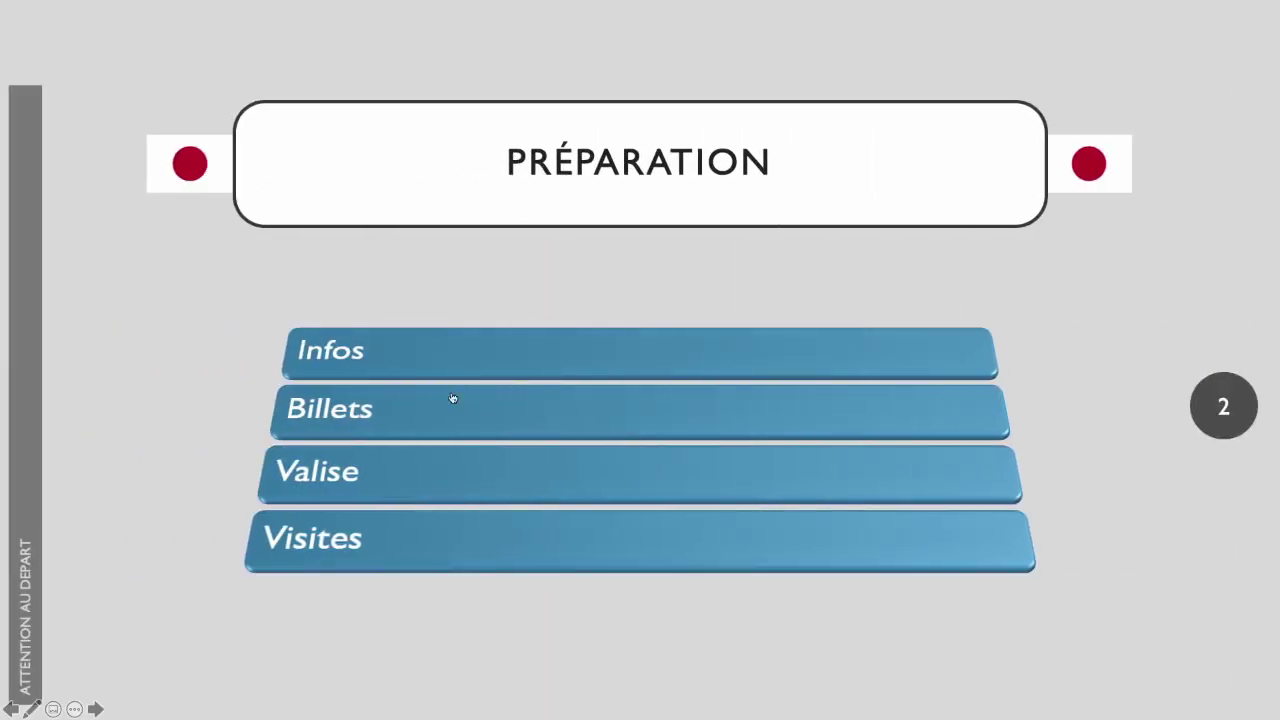
{"action": "left_click", "coordinate": [350, 425]}
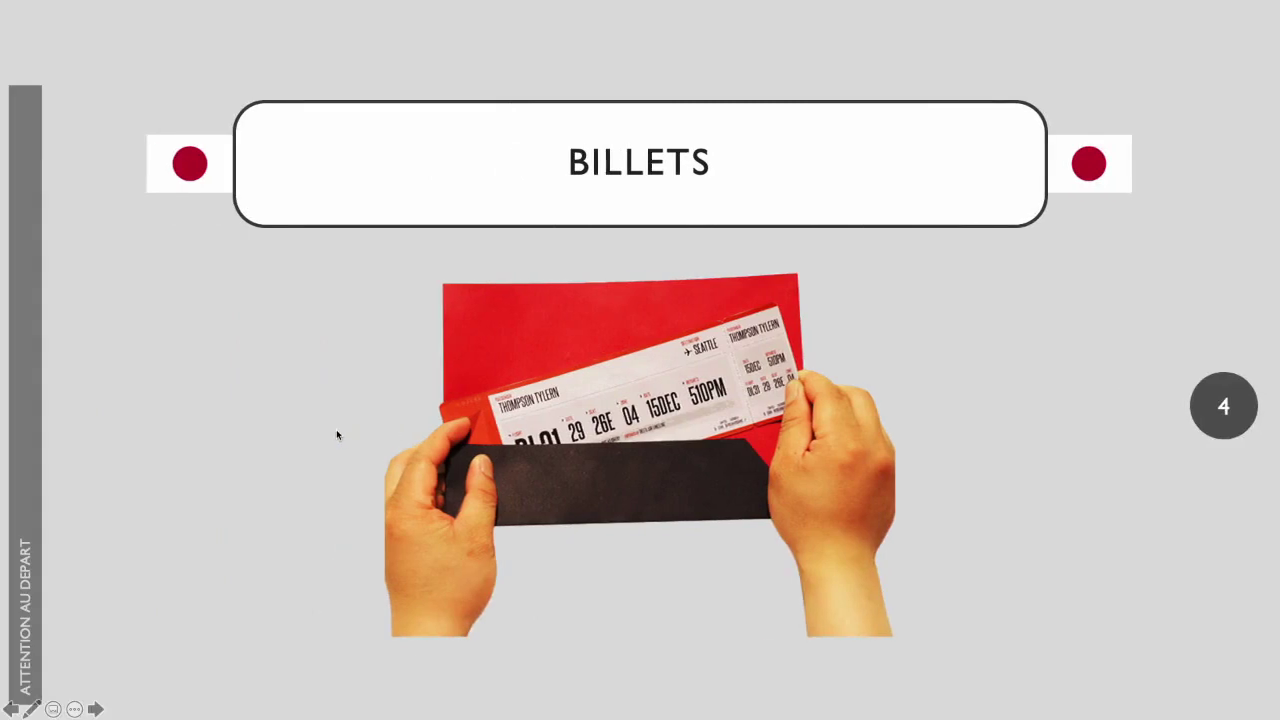
{"action": "left_click", "coordinate": [188, 167]}
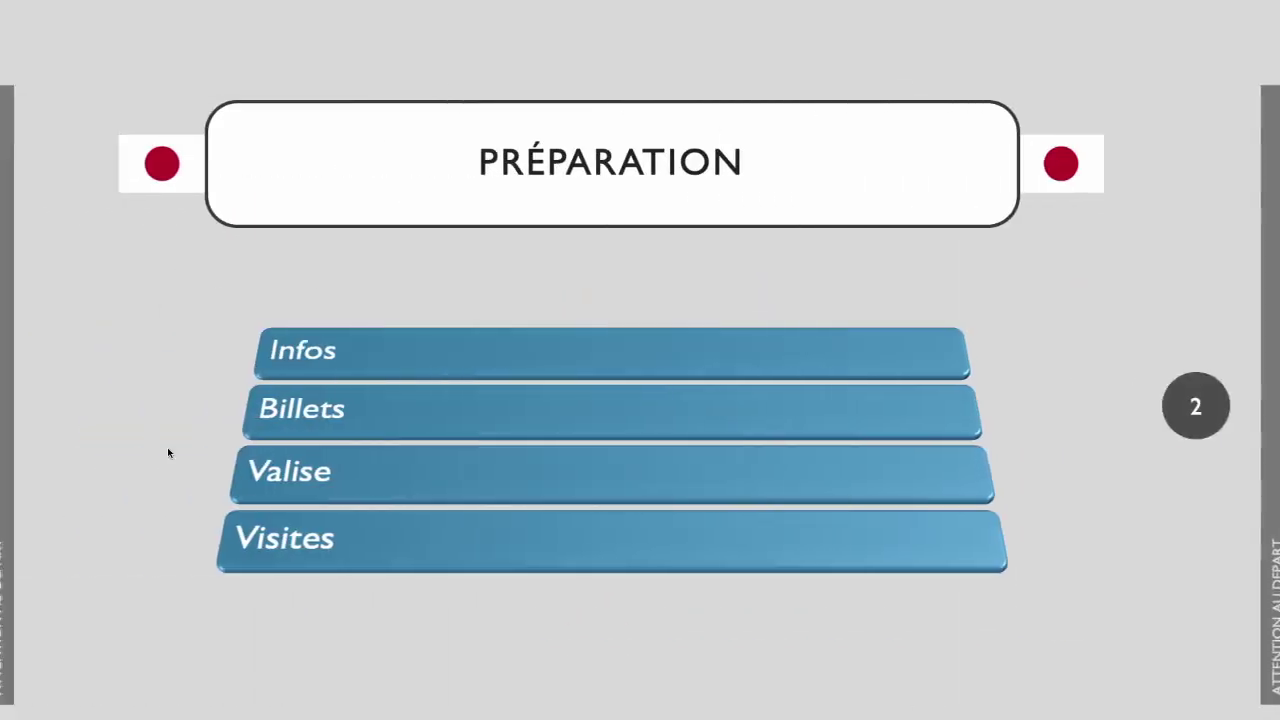
{"action": "left_click", "coordinate": [470, 485]}
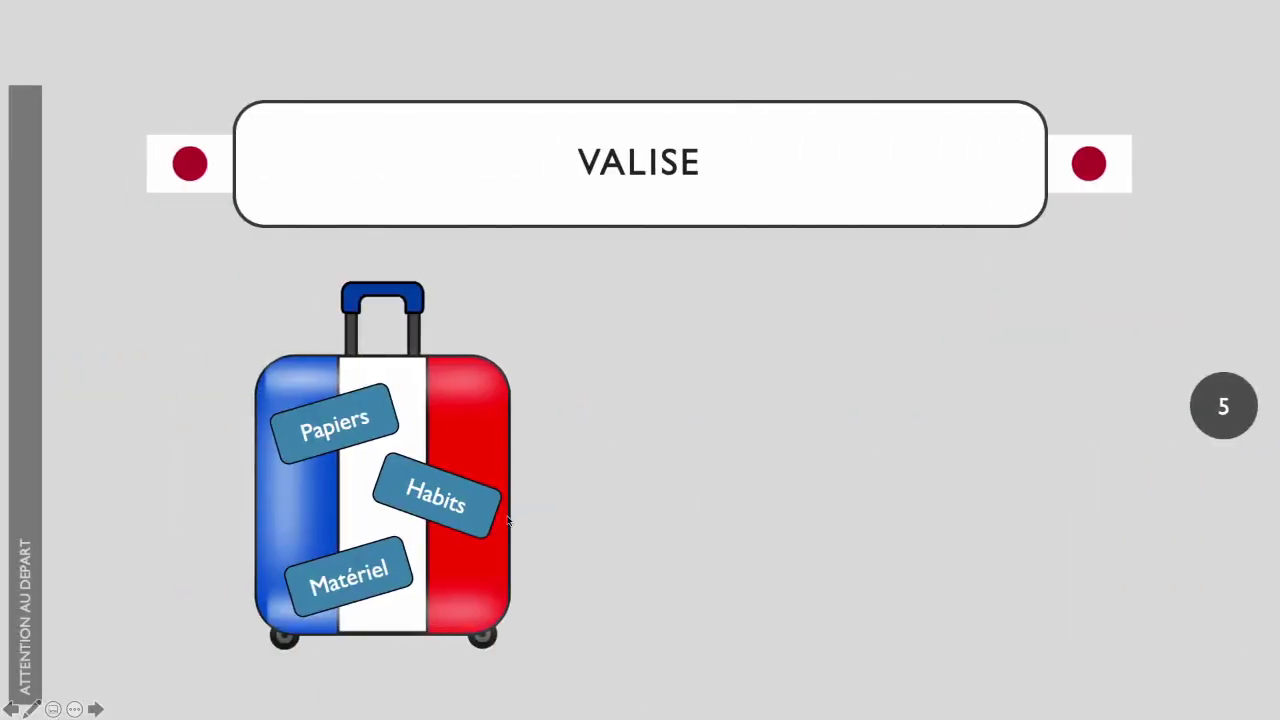
On the Valise slide, reveal the Habits, Matériel and Papiers images.
{"action": "left_click", "coordinate": [449, 520]}
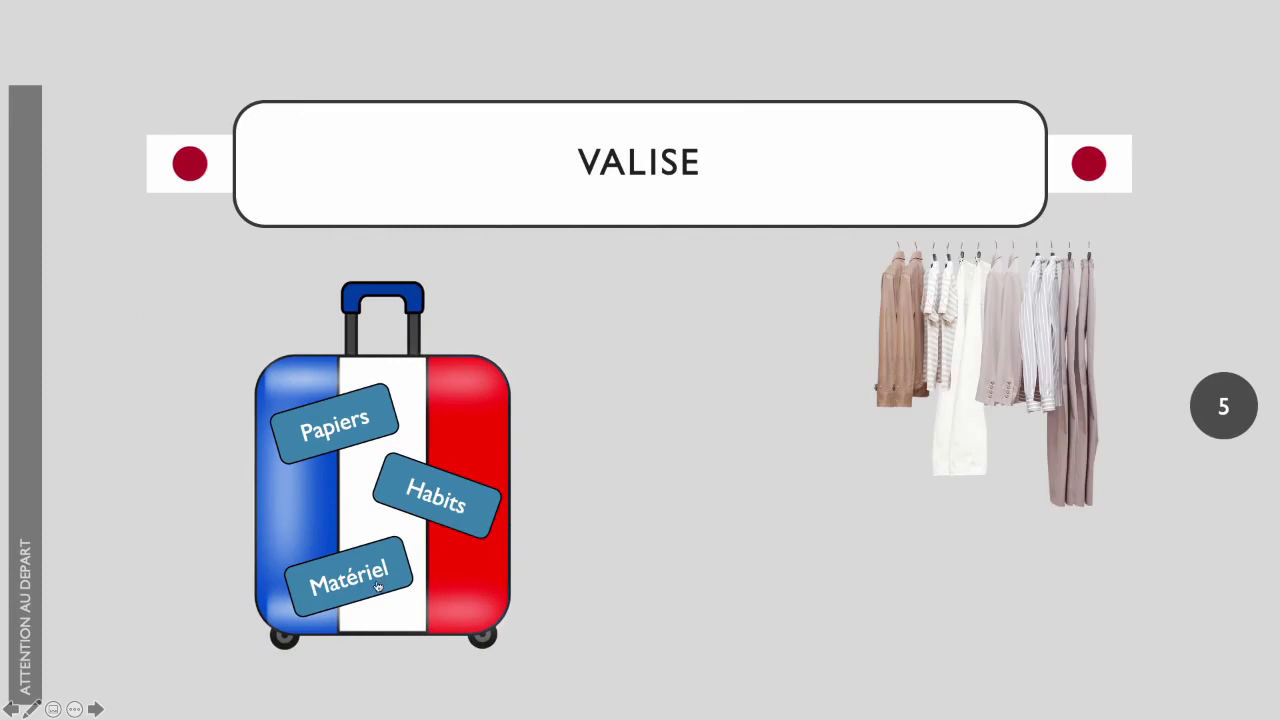
{"action": "left_click", "coordinate": [378, 586]}
{"action": "left_click", "coordinate": [322, 443]}
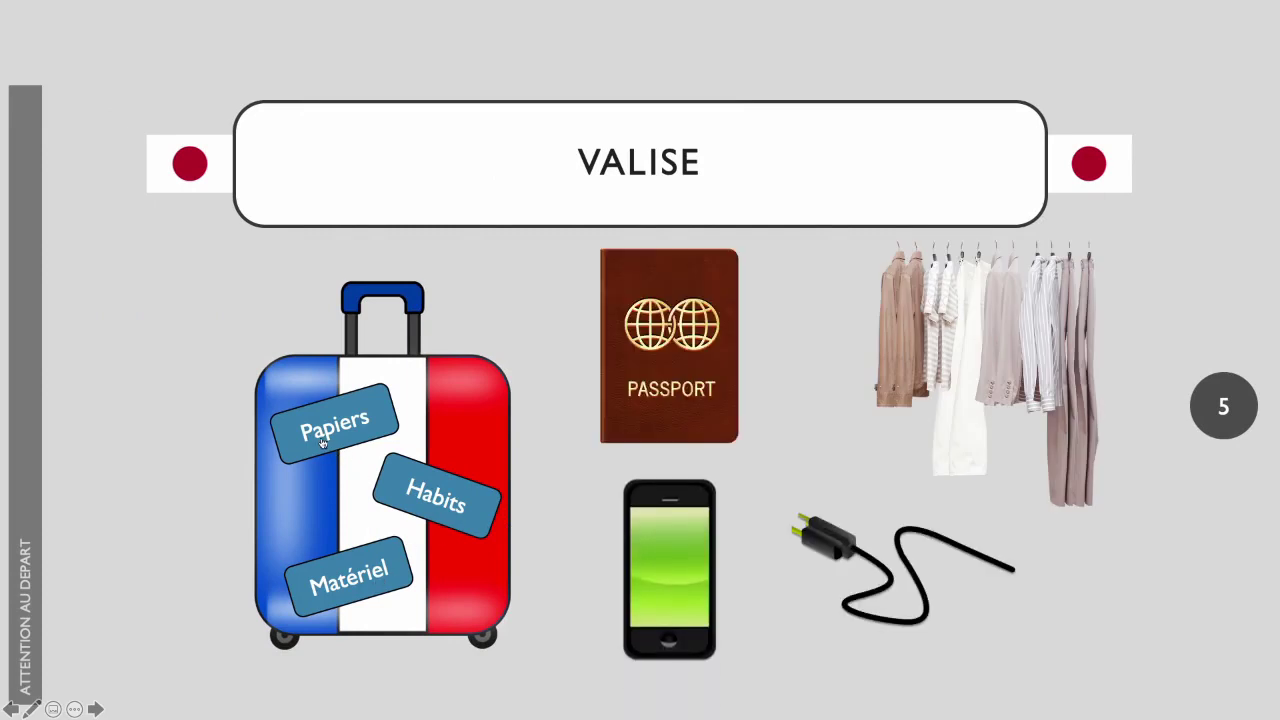